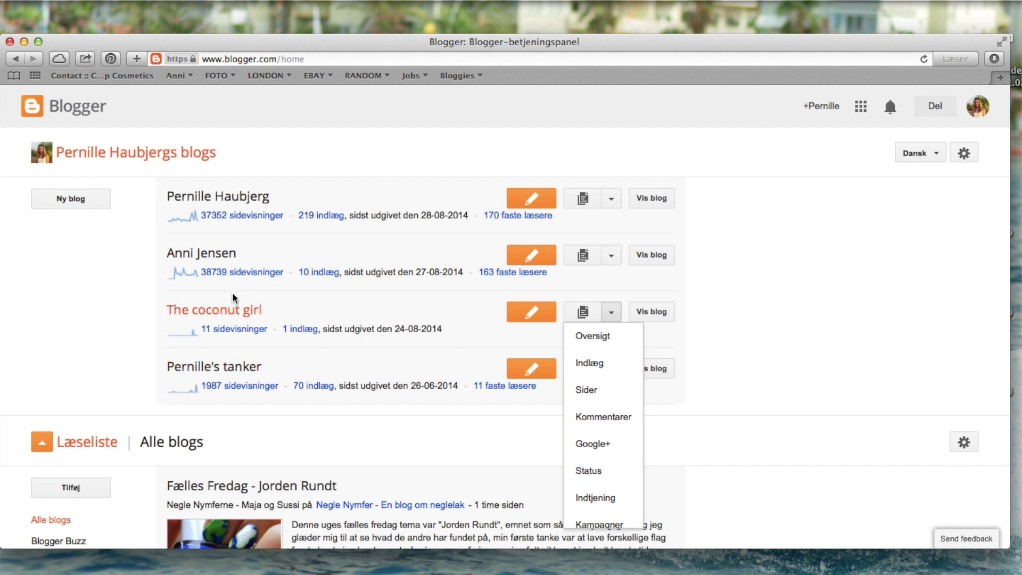
Step: Delete the blog The coconut girl through its Indstillinger page and return to the blog list
scroll(605, 448, "down", 3)
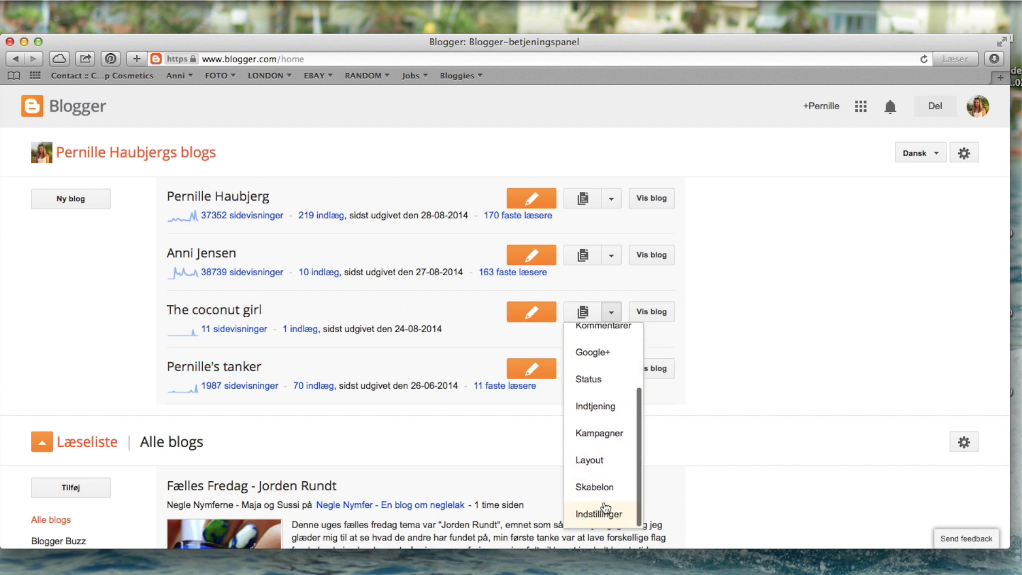
left_click(604, 513)
key("super+bracketleft")
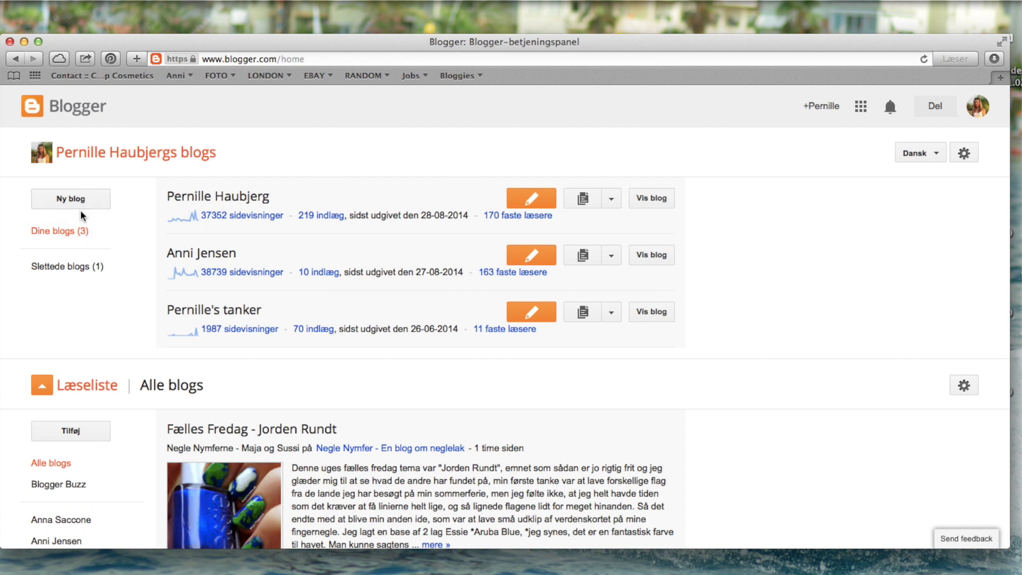
Step: Start a new blog and give it the address regnbue-ponyen.blogspot.com
left_click(59, 201)
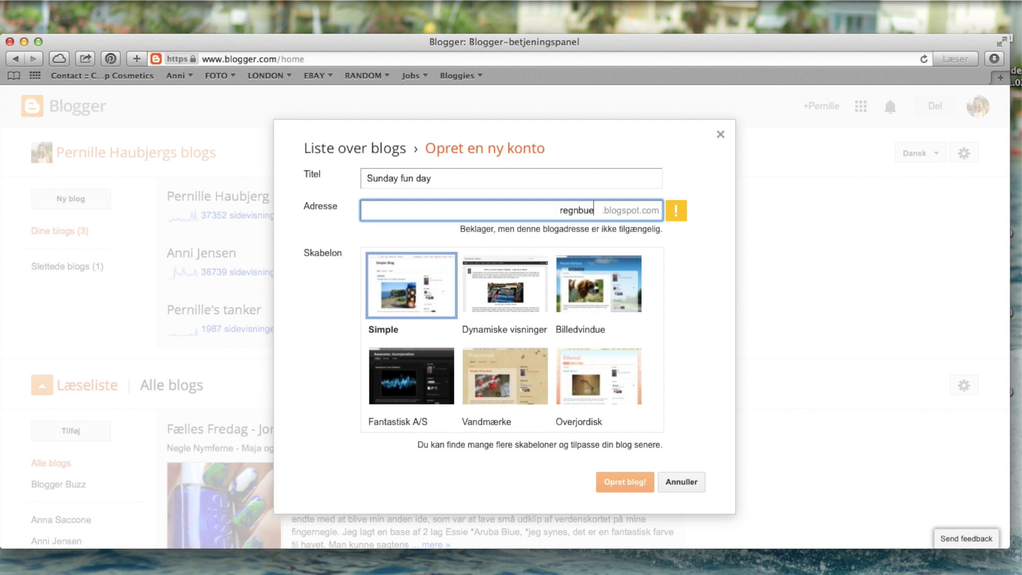
type("-po")
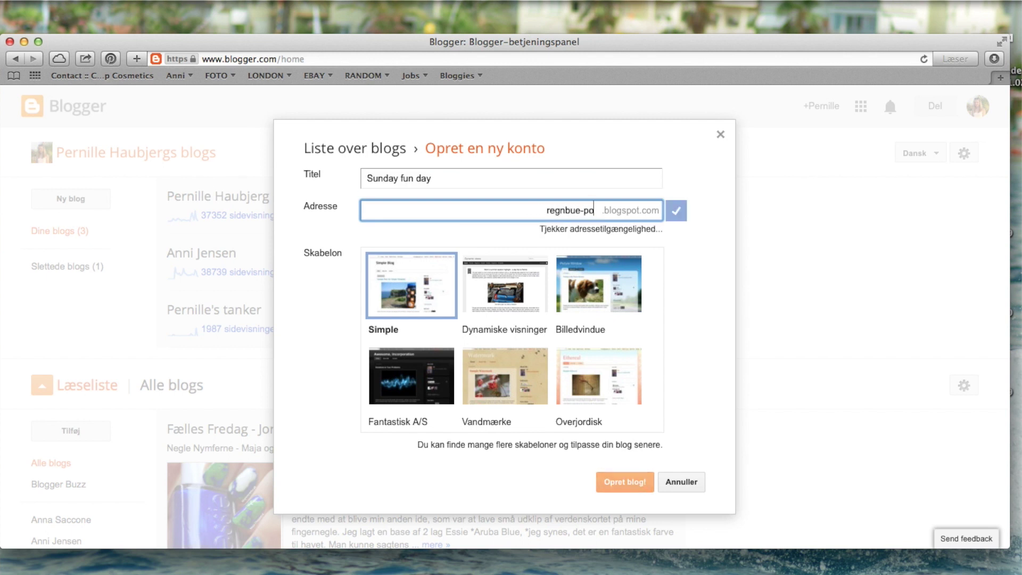
type("nyen")
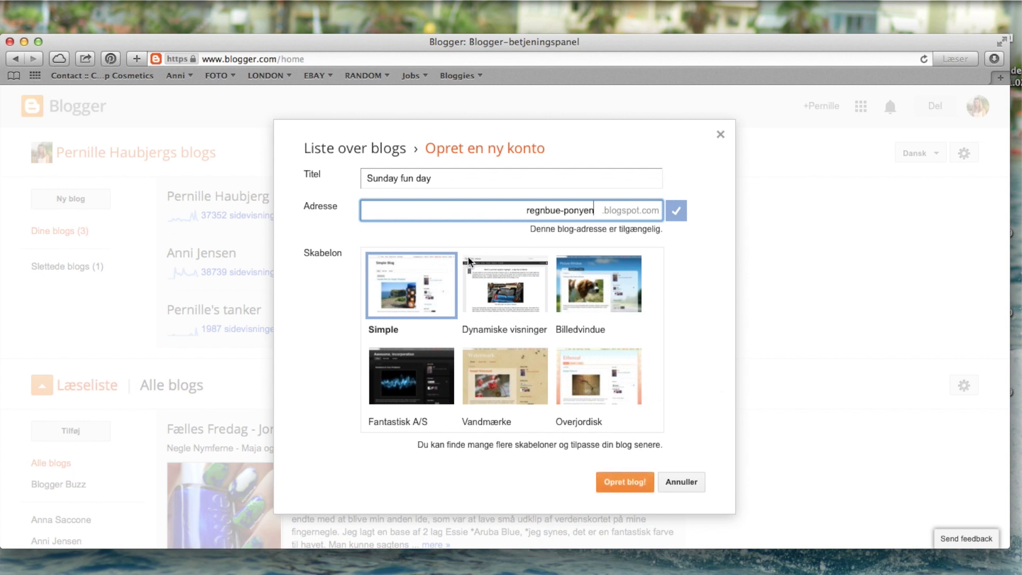
Step: Replace the new blog's title with "Regnbue ponyen"
left_click_drag(442, 179, 241, 170)
type("Regnbue")
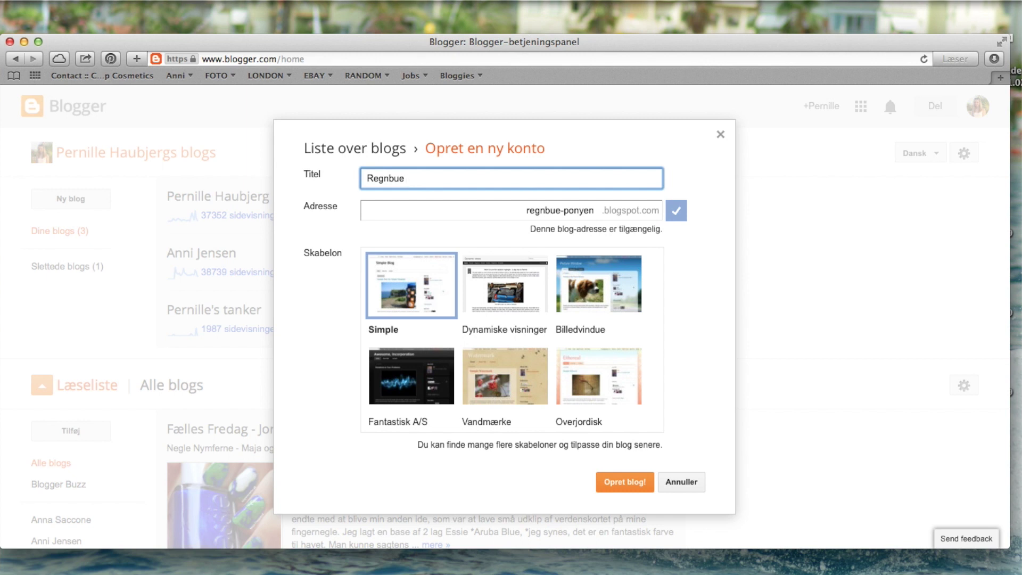
type("ponyen")
Step: Review the available templates, choose Simple for the new blog and create it
scroll(640, 342, "down", 5)
scroll(640, 342, "up", 5)
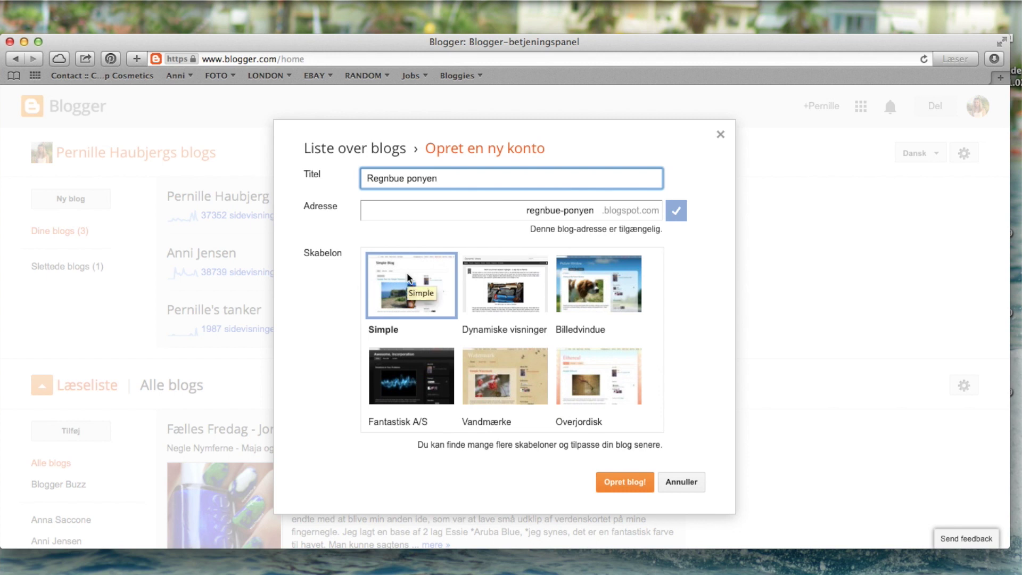
scroll(426, 280, "down", 3)
scroll(469, 282, "up", 3)
scroll(472, 282, "down", 3)
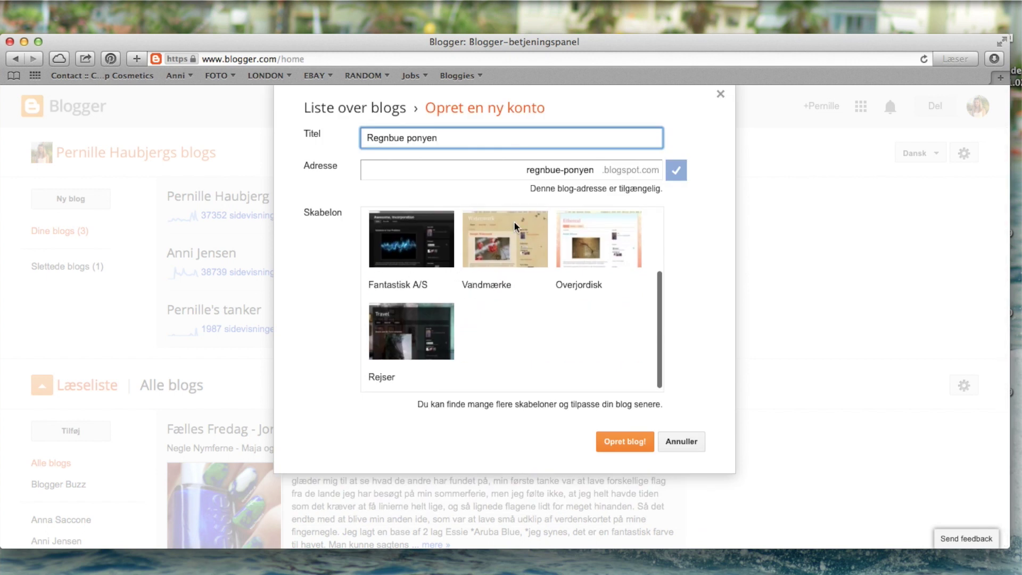
scroll(515, 228, "up", 3)
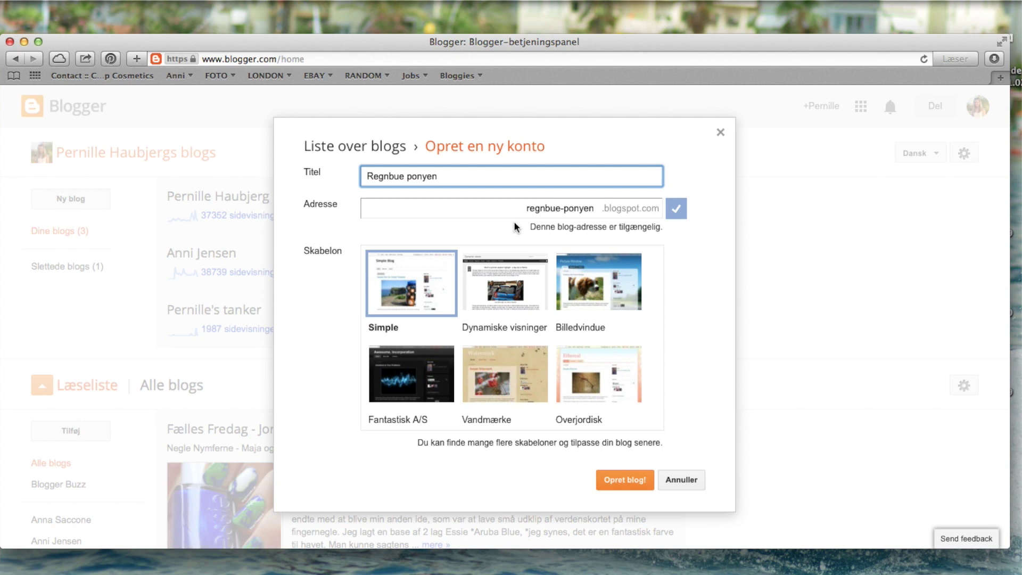
left_click(435, 286)
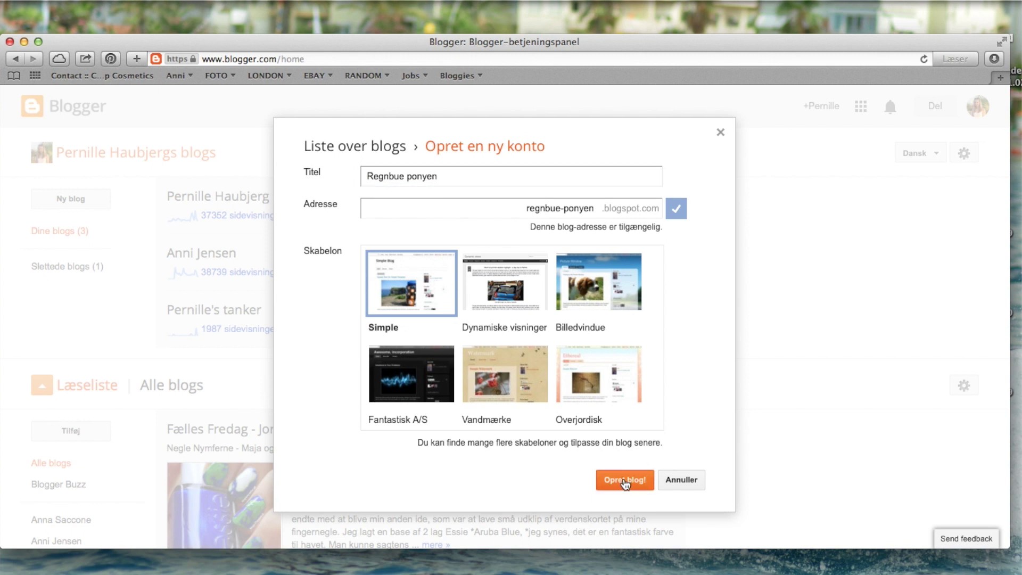
left_click(625, 481)
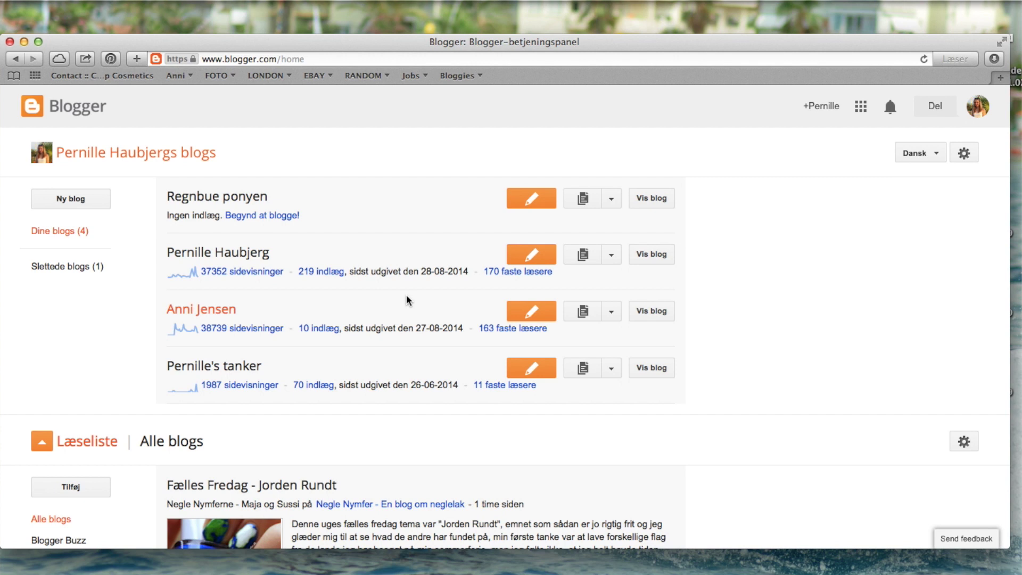
Step: Open the blog owner's personal .dk website in a new browser tab
left_click(1000, 77)
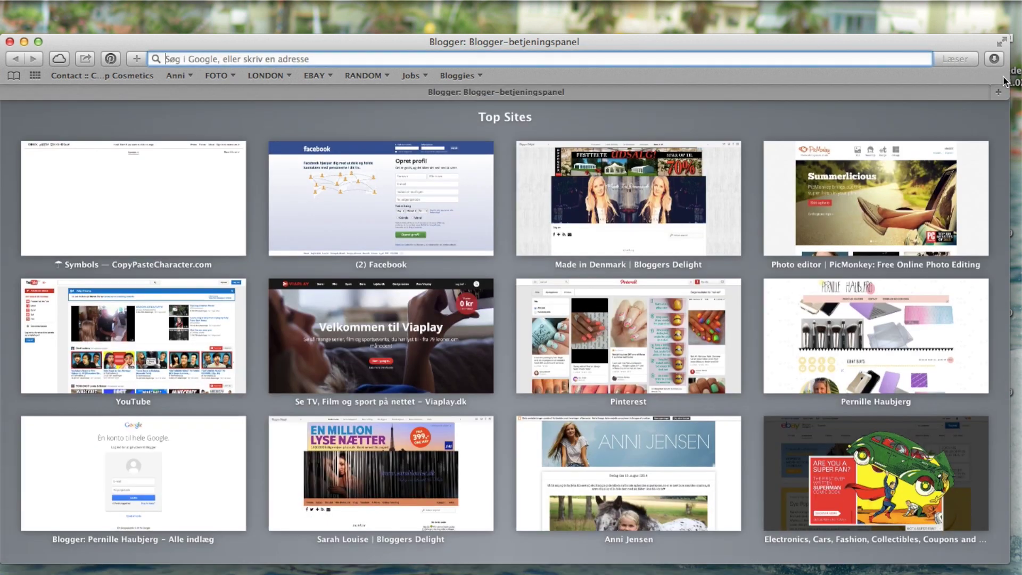
type("pr")
key("BackSpace")
type("erni")
key("BackSpace")
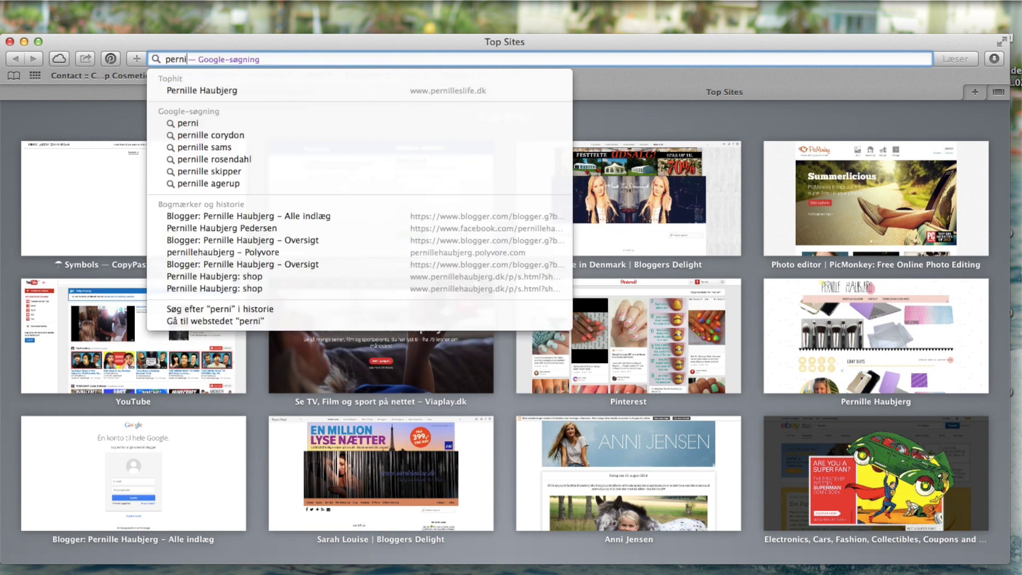
key("Down")
key("Up")
type("llehaubje4")
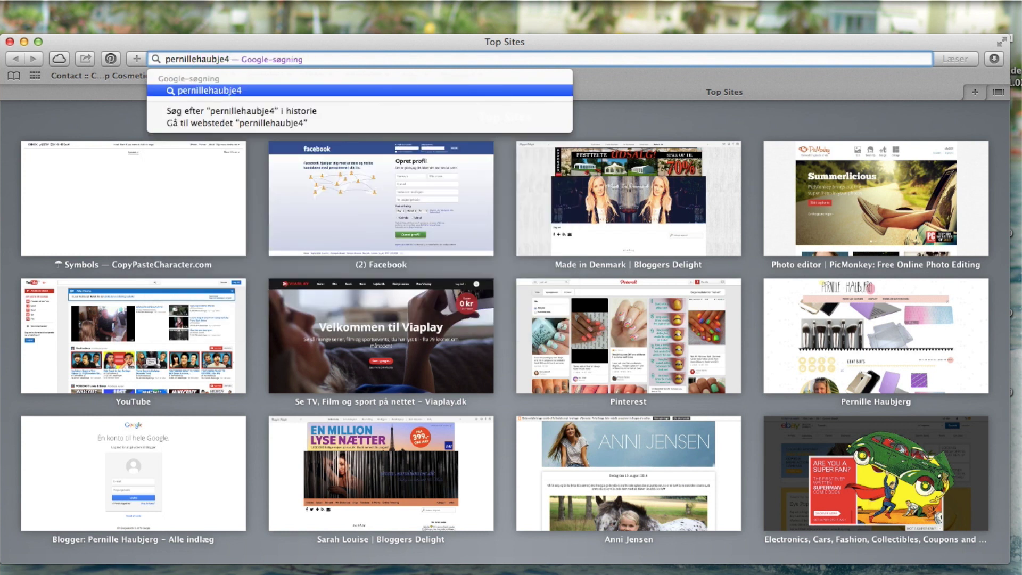
key("BackSpace")
type("4")
key("BackSpace")
type("rg.dk")
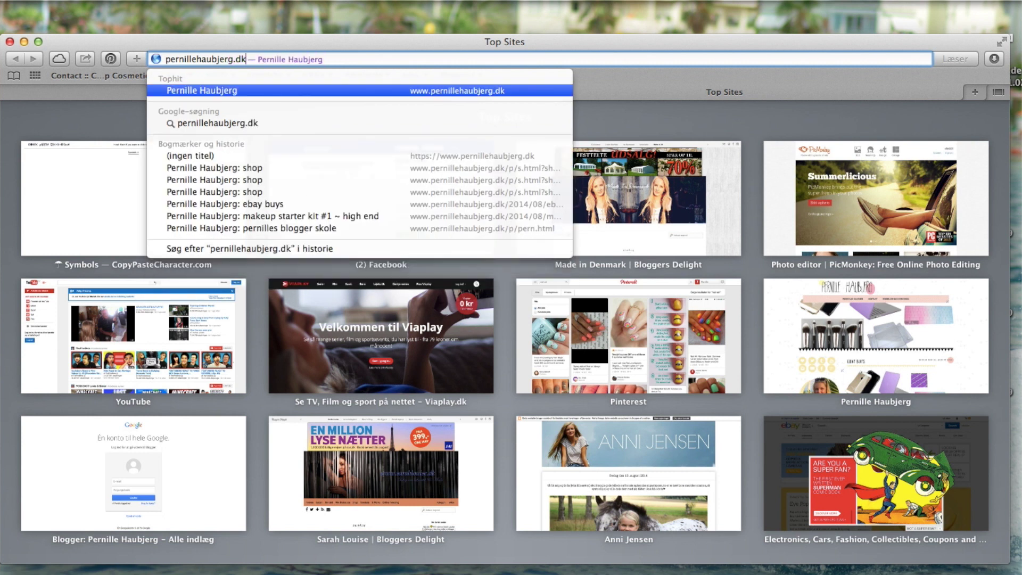
key("Return")
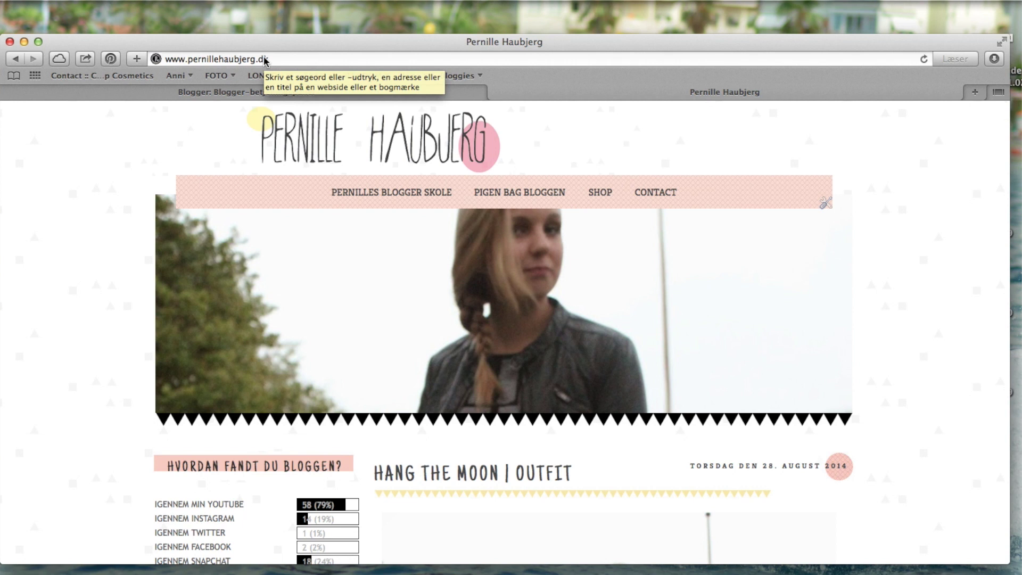
Step: Examine the blog's front page, including its header, sidebar and latest outfit post
scroll(572, 450, "down", 6)
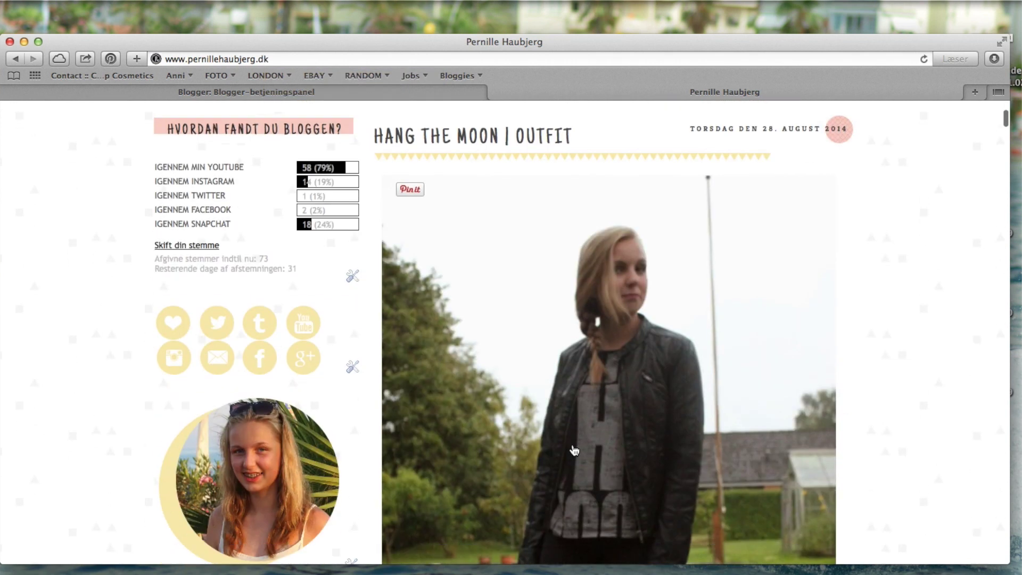
scroll(574, 450, "up", 5)
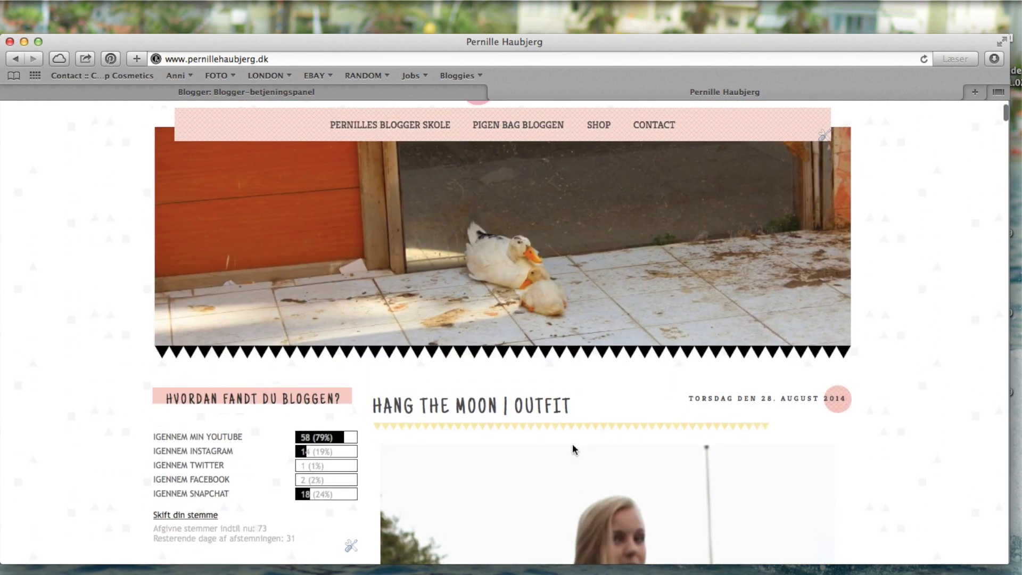
scroll(573, 450, "down", 9)
scroll(574, 450, "up", 3)
scroll(575, 451, "down", 5)
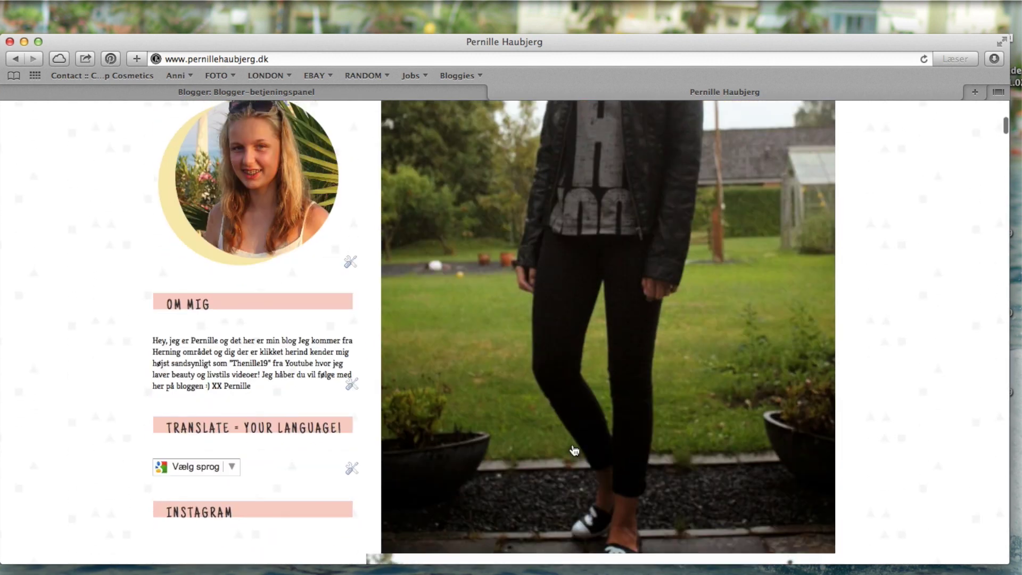
scroll(574, 450, "up", 5)
scroll(575, 450, "up", 4)
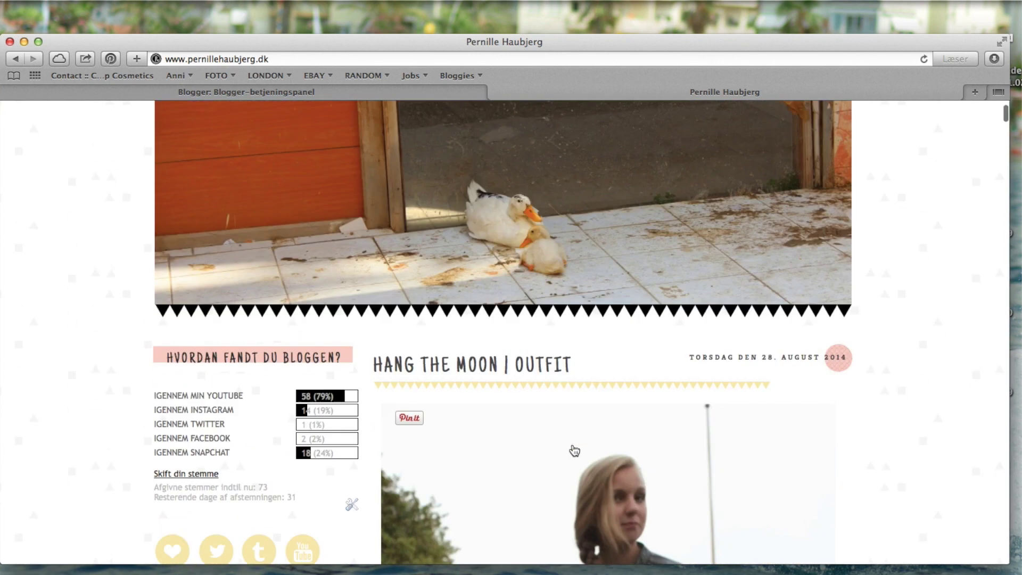
scroll(574, 450, "up", 3)
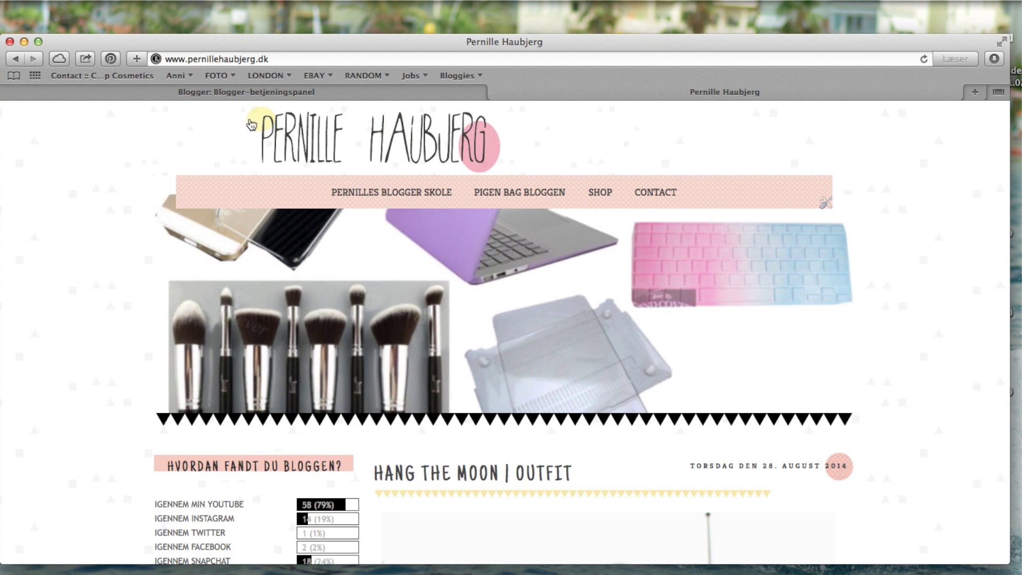
Step: Open the blog's shop page, view the shop logo at full size and return to the page
left_click(613, 200)
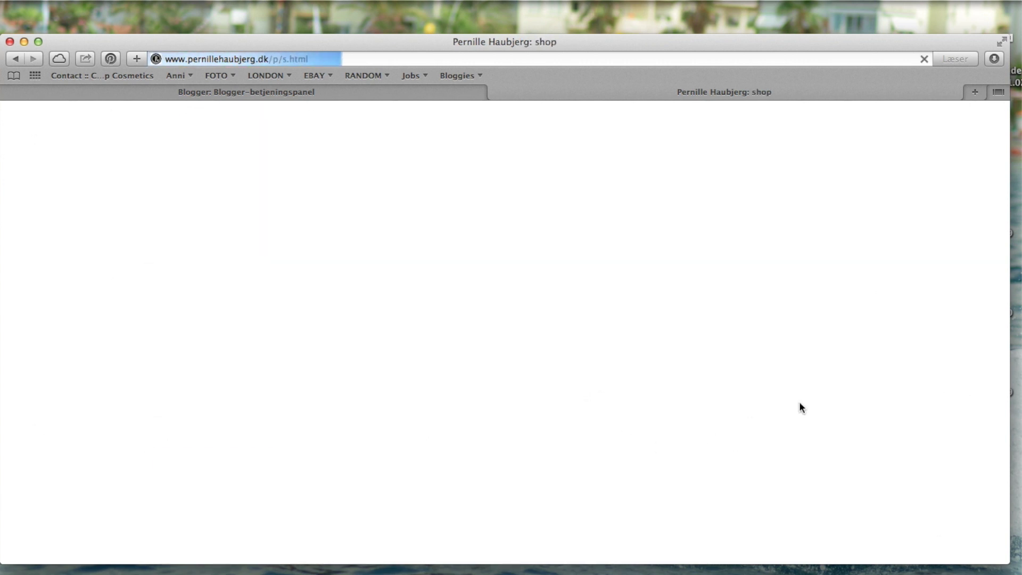
scroll(801, 407, "down", 9)
scroll(801, 408, "up", 3)
scroll(788, 409, "down", 1)
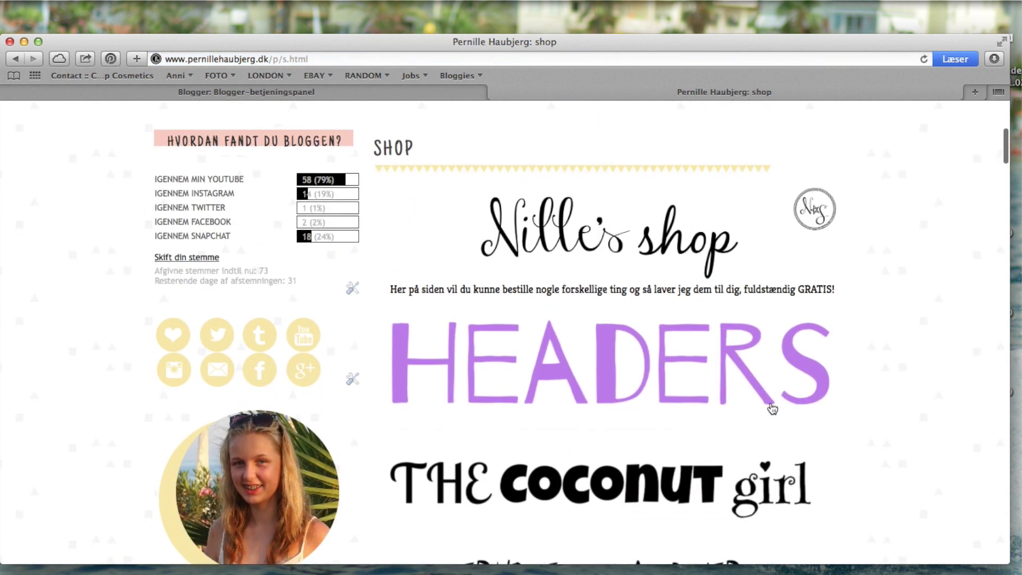
left_click(565, 195)
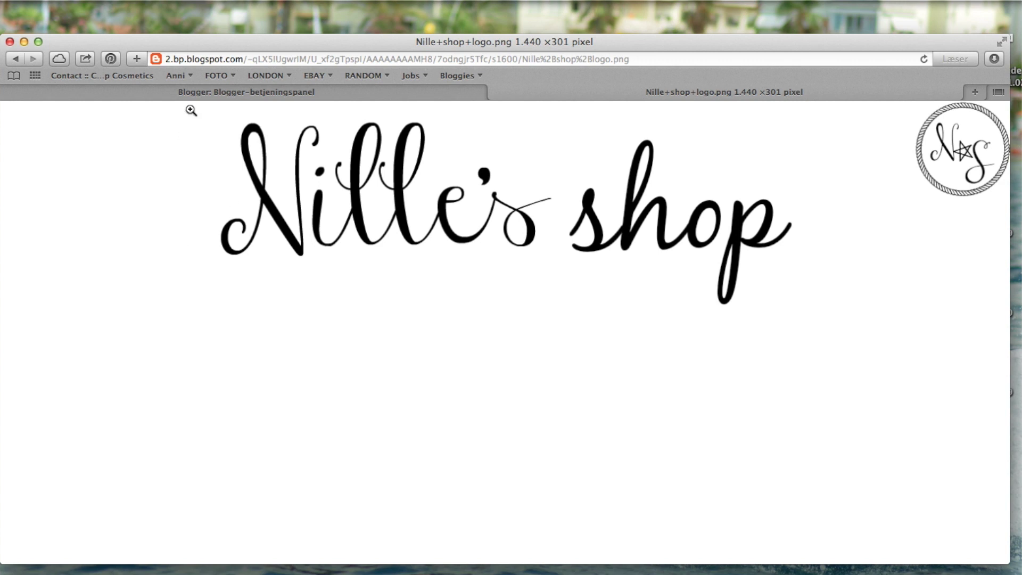
left_click(16, 59)
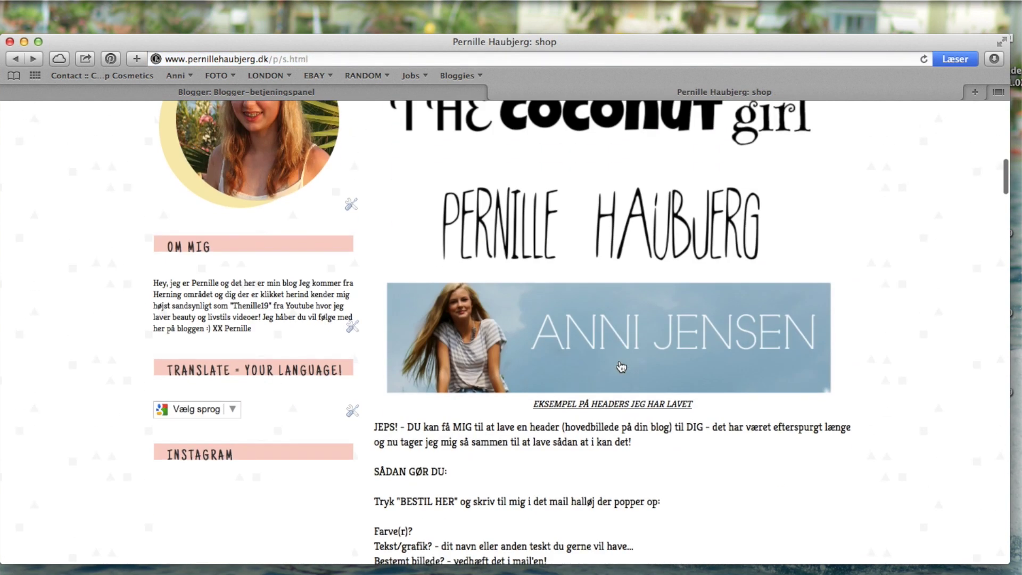
Step: Look through the header examples, ordering instructions and YouTube channel graphics on the shop page
scroll(628, 352, "down", 5)
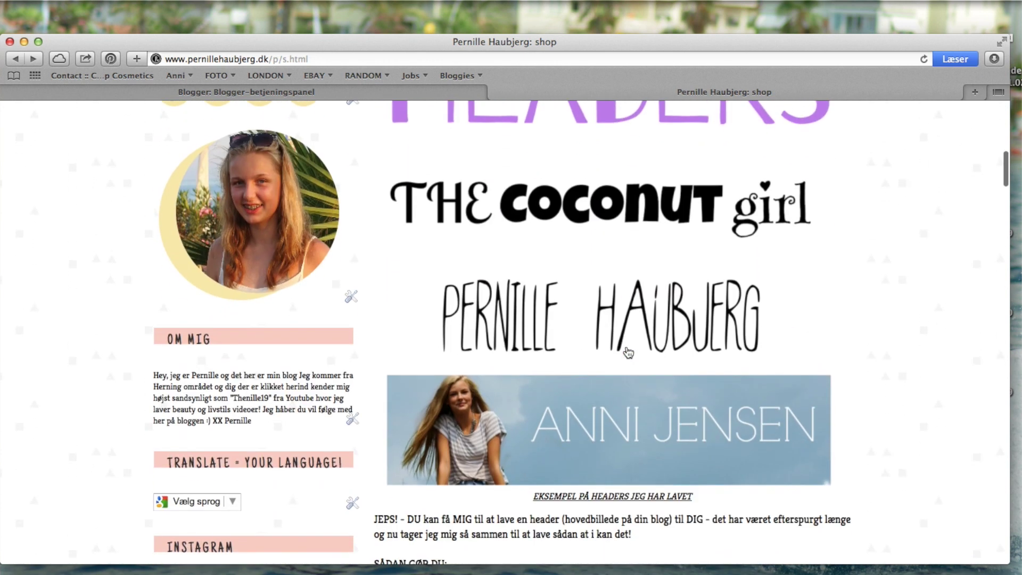
scroll(620, 233, "down", 4)
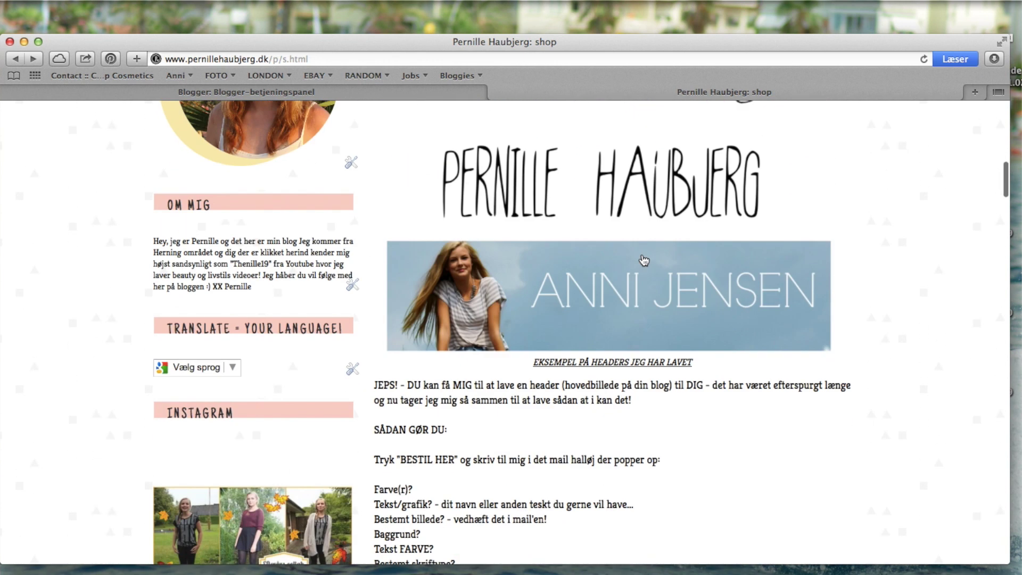
scroll(673, 281, "down", 5)
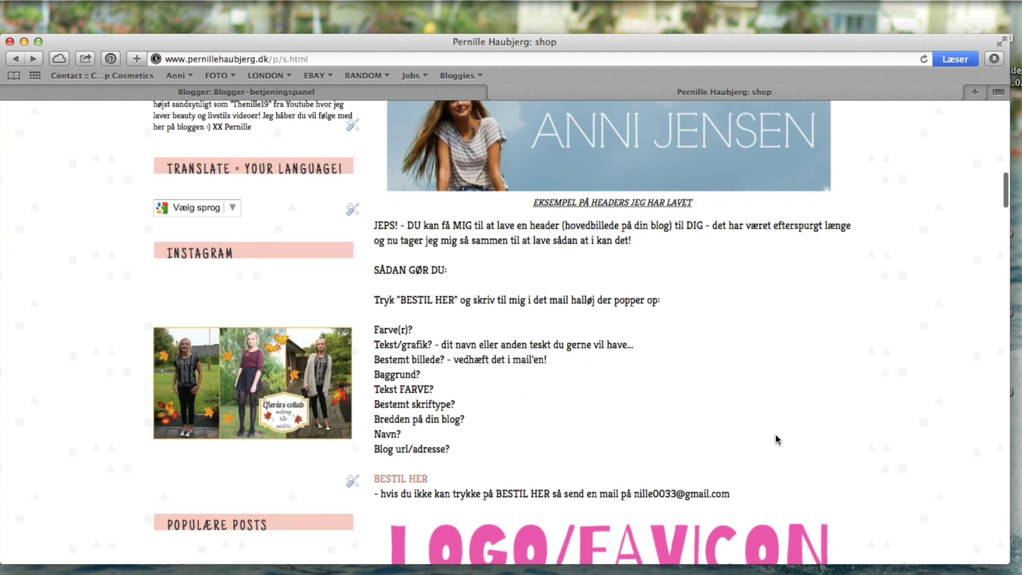
scroll(700, 417, "up", 1)
scroll(868, 258, "down", 8)
scroll(868, 257, "down", 10)
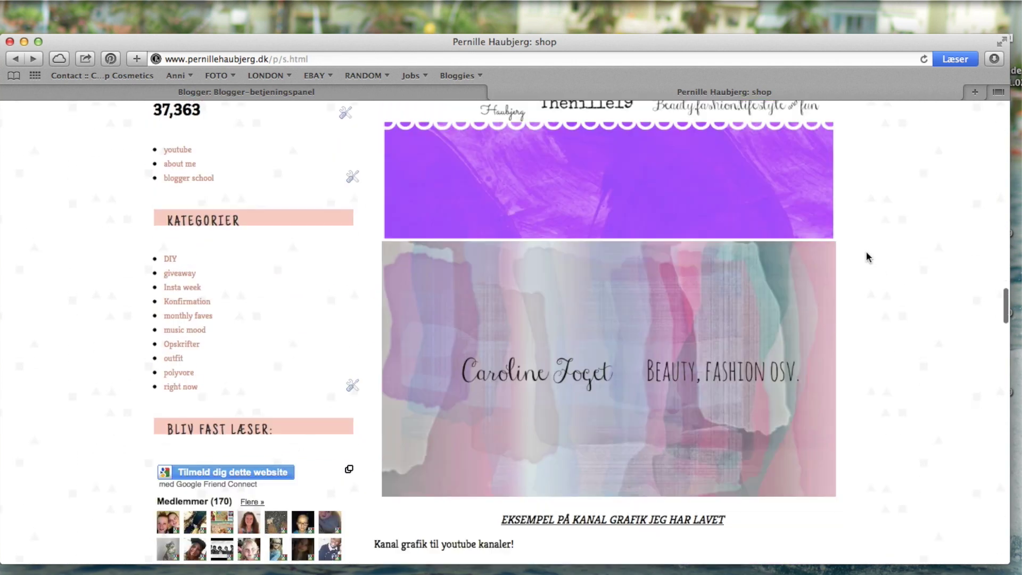
scroll(867, 256, "up", 20)
Step: Switch to PicMonkey from the FOTO bookmarks and start choosing a photo from the computer to edit
left_click(219, 75)
left_click(255, 95)
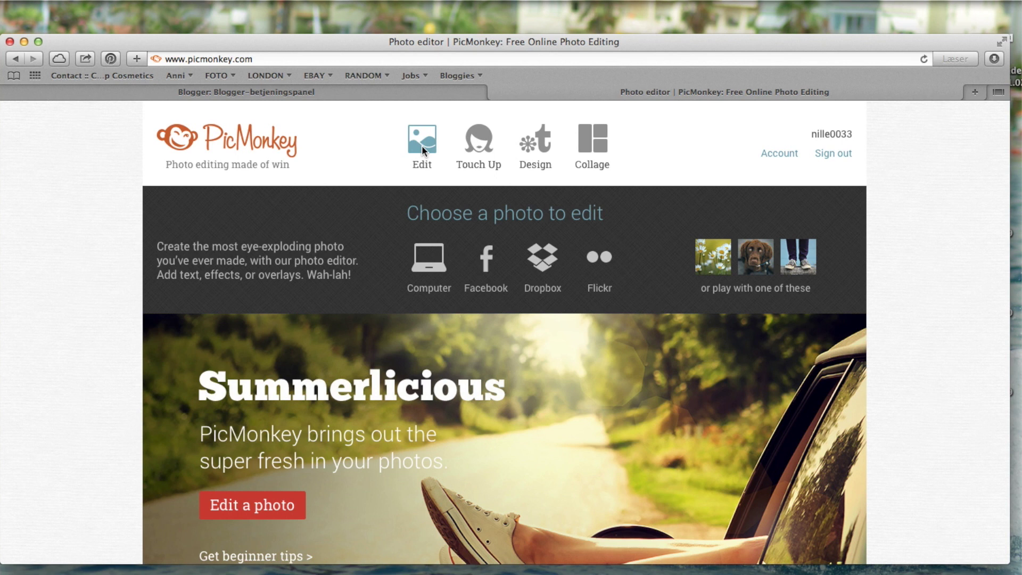
left_click(422, 145)
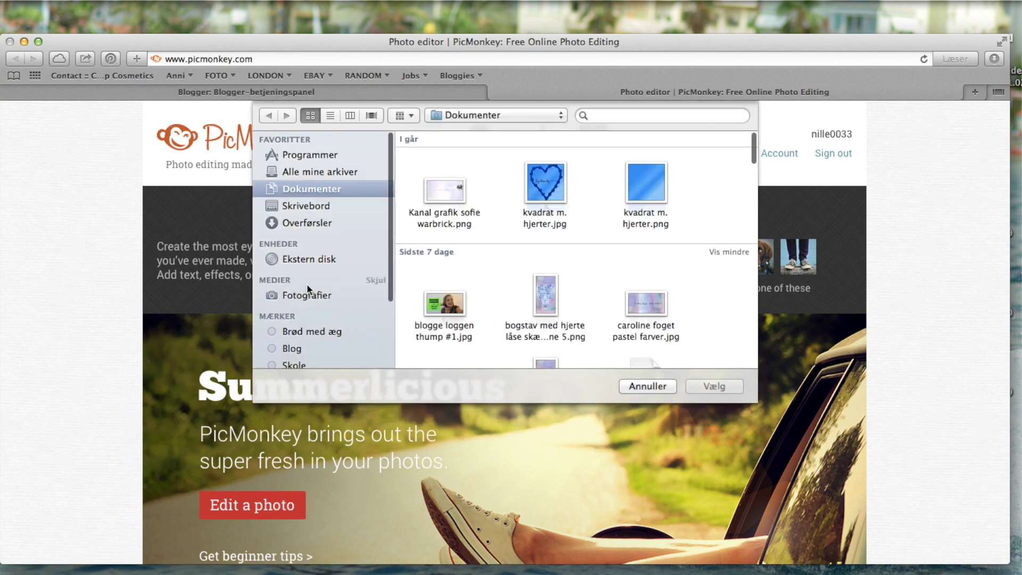
Step: Look through the Dokumenter, Alle mine arkiver, Overførsler and Skrivebord folders for an image to edit
scroll(307, 288, "down", 5)
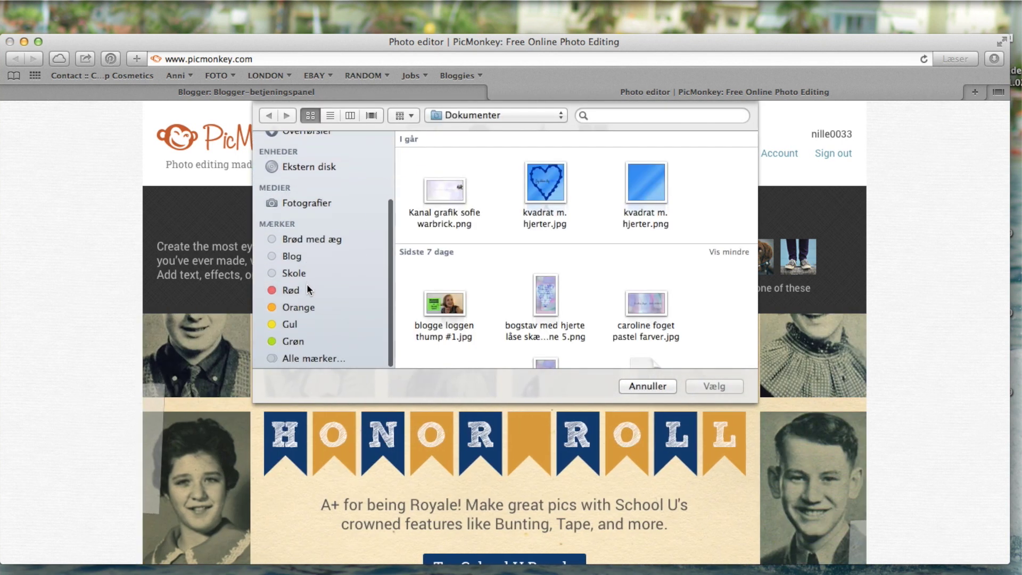
scroll(335, 209, "up", 5)
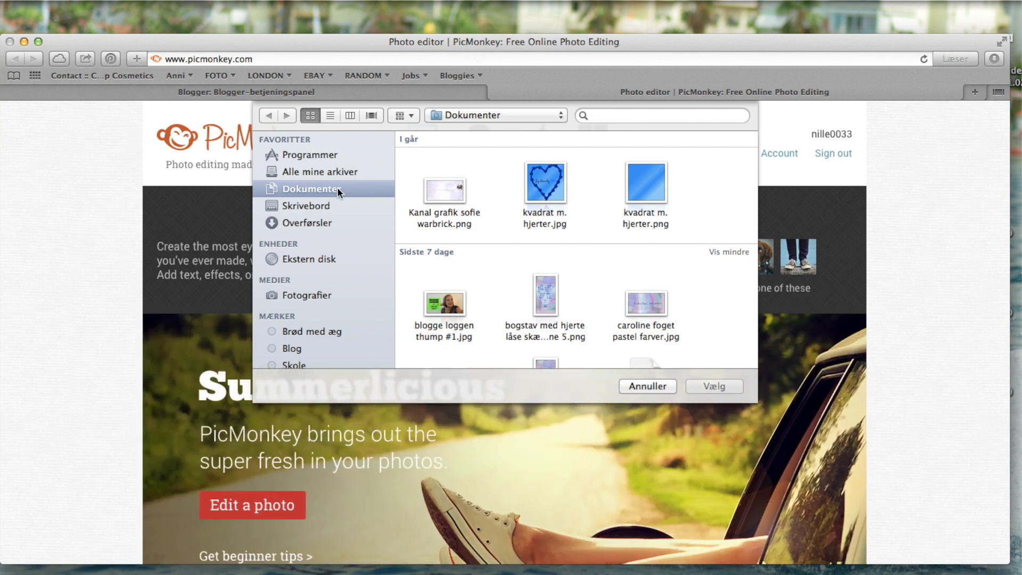
left_click(328, 206)
left_click(321, 190)
left_click(319, 173)
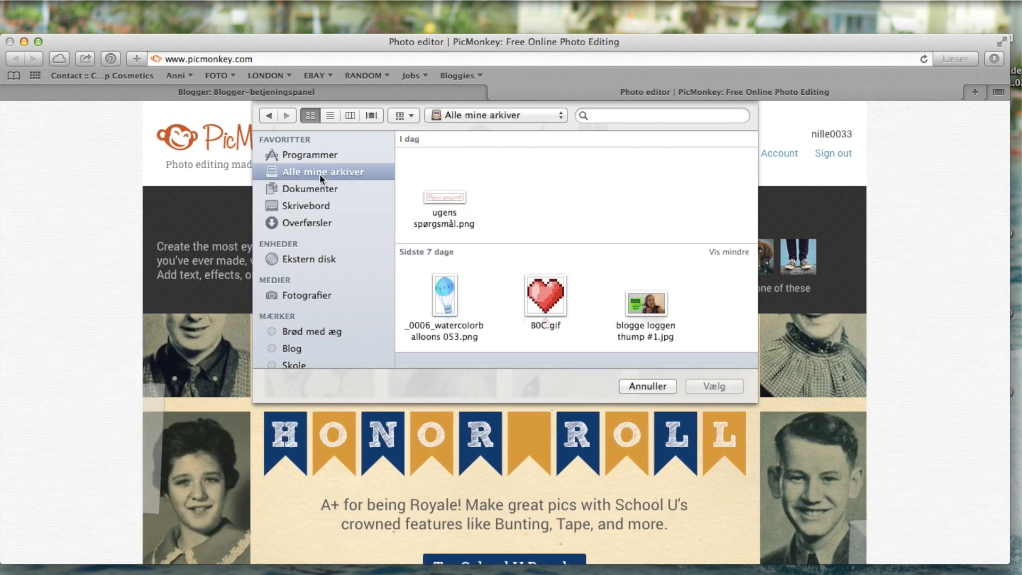
scroll(356, 231, "down", 2)
scroll(355, 229, "up", 2)
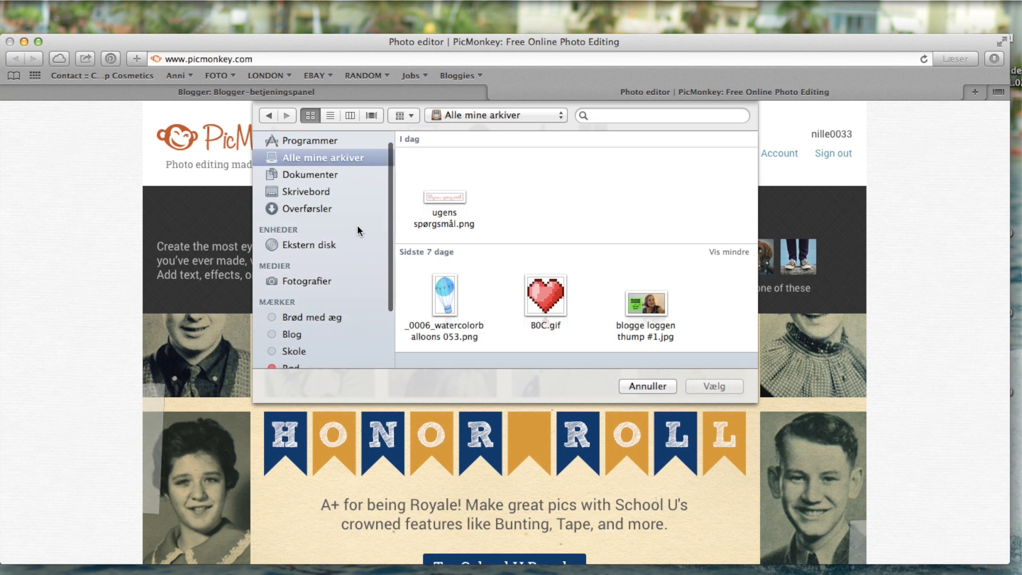
left_click(308, 224)
left_click(314, 207)
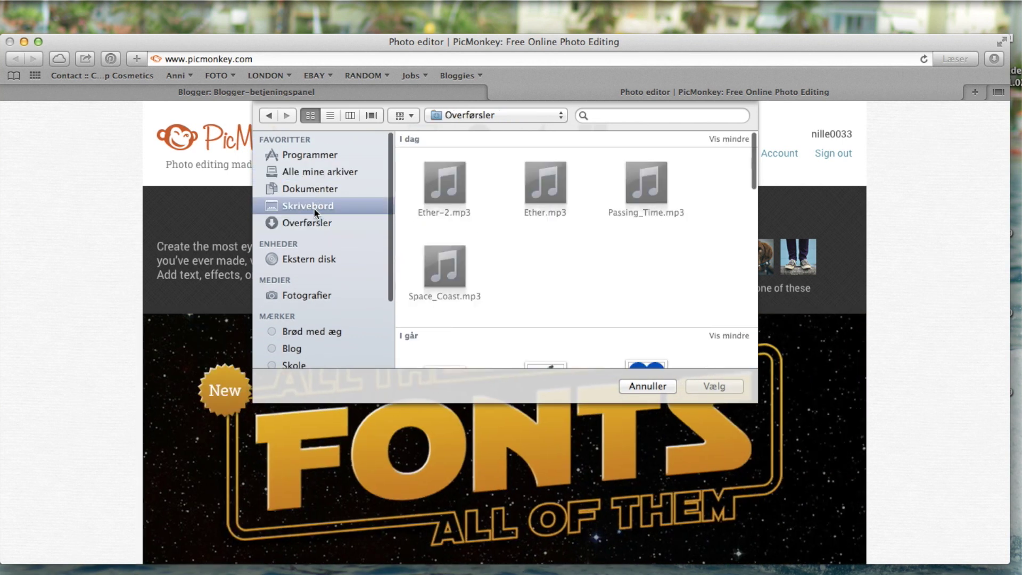
left_click(314, 188)
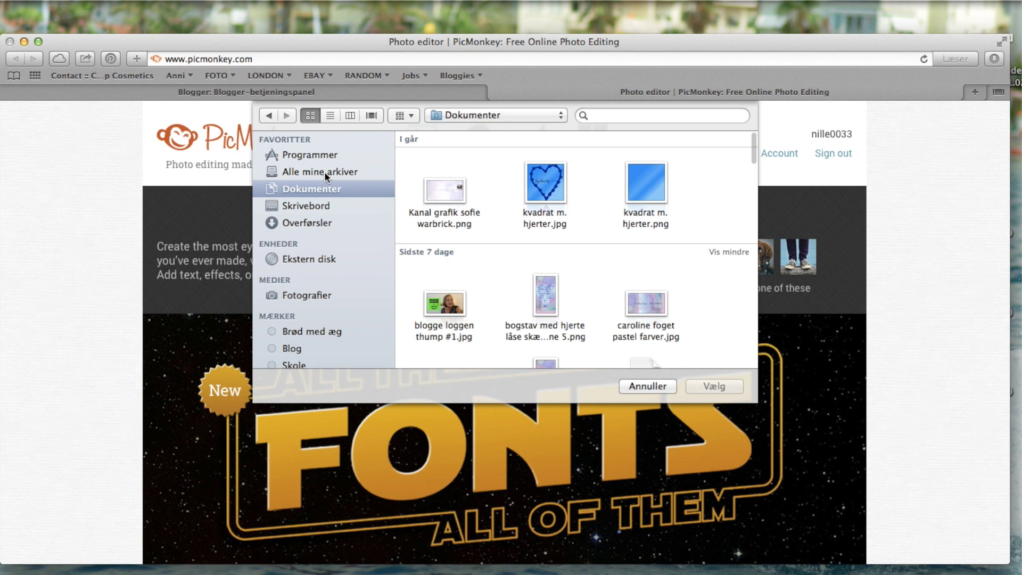
left_click(315, 207)
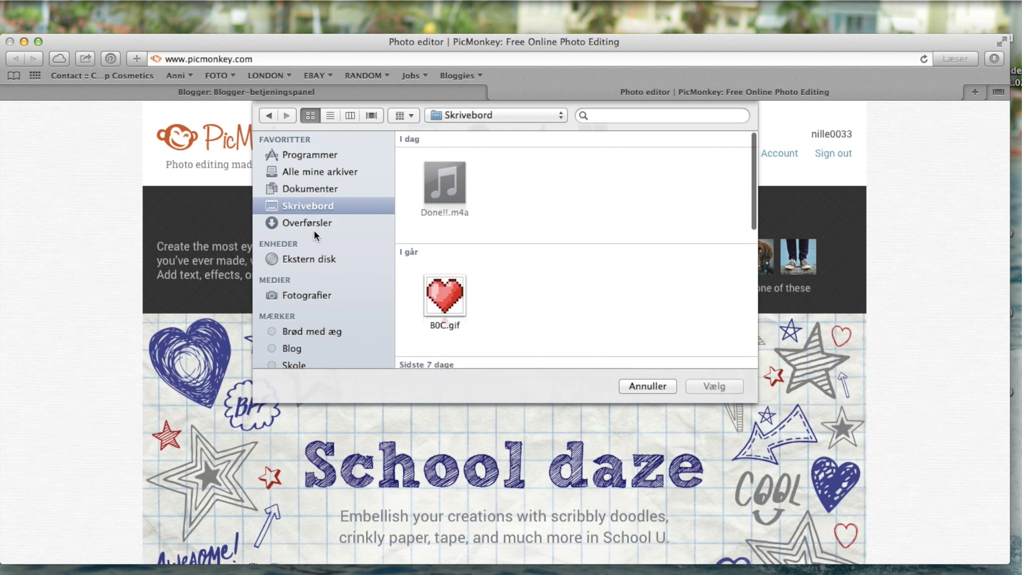
Step: Open the blank white image from the Overførsler folder in the photo editor
left_click(322, 222)
scroll(676, 345, "down", 10)
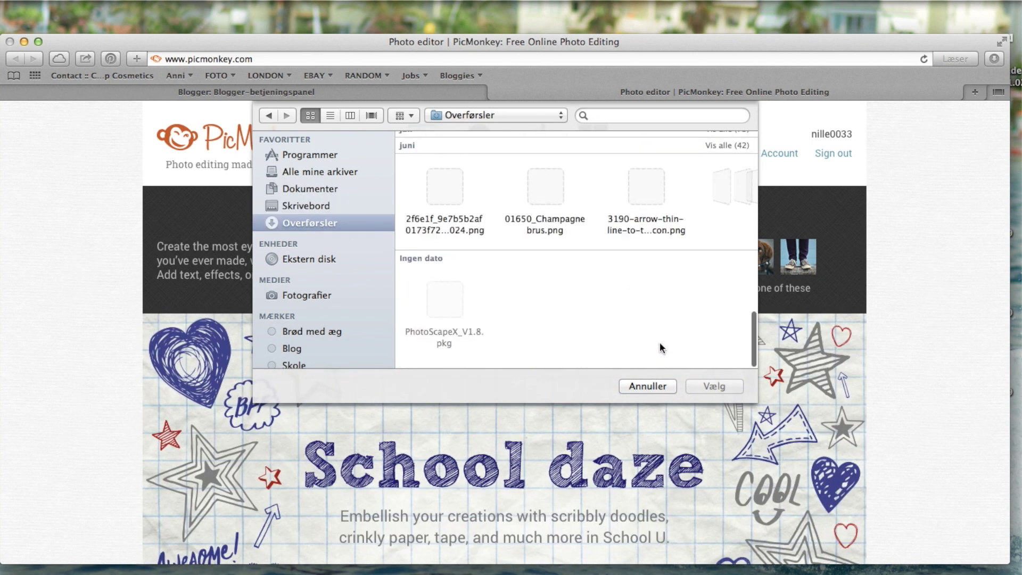
scroll(659, 345, "up", 5)
double_click(449, 243)
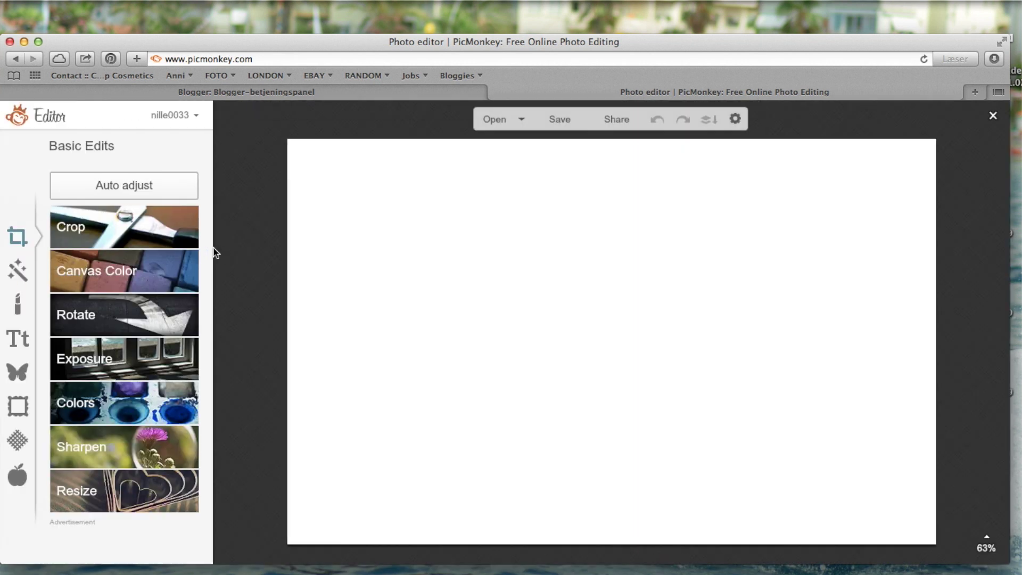
left_click(19, 306)
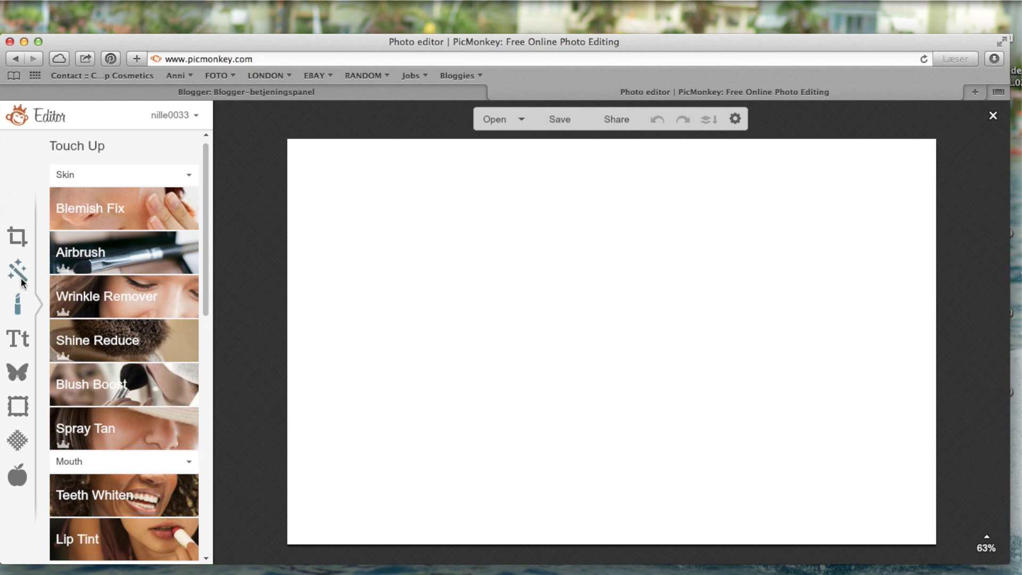
left_click(18, 236)
left_click(13, 276)
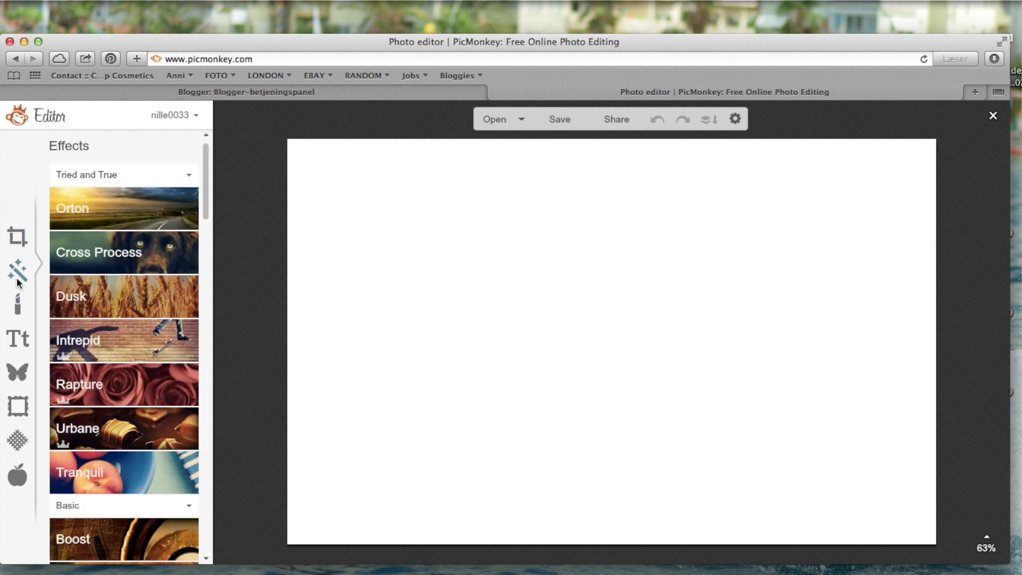
left_click(17, 305)
left_click(23, 237)
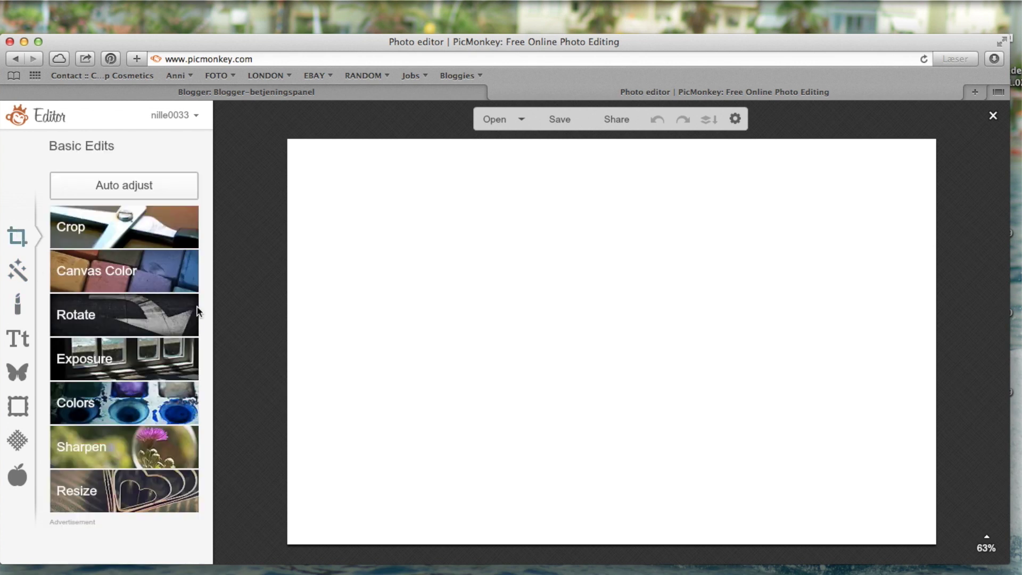
Step: Switch to the Blogger dashboard, view the live Regnbue ponyen blog and return to the dashboard
left_click(281, 75)
left_click(327, 99)
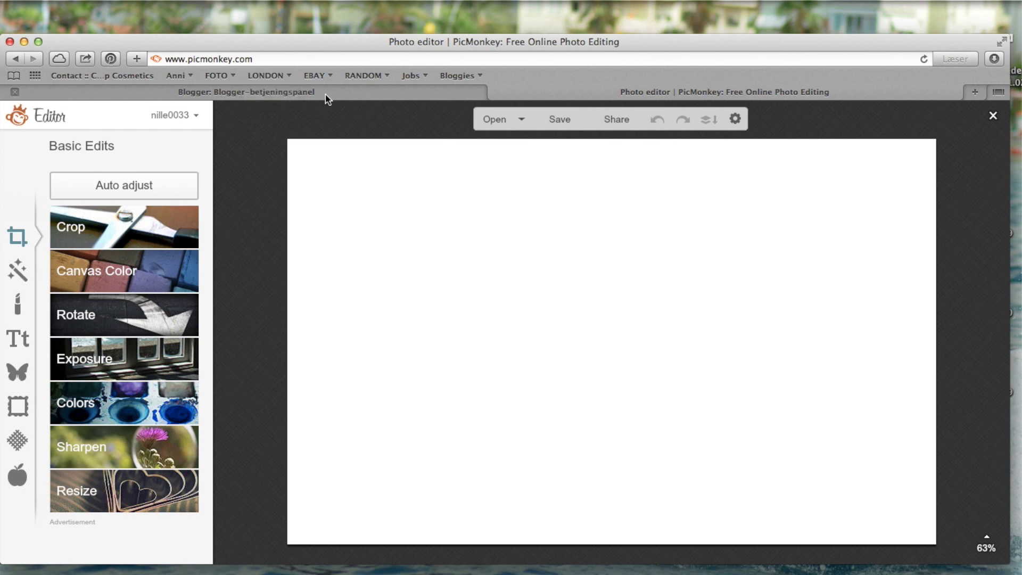
left_click(327, 96)
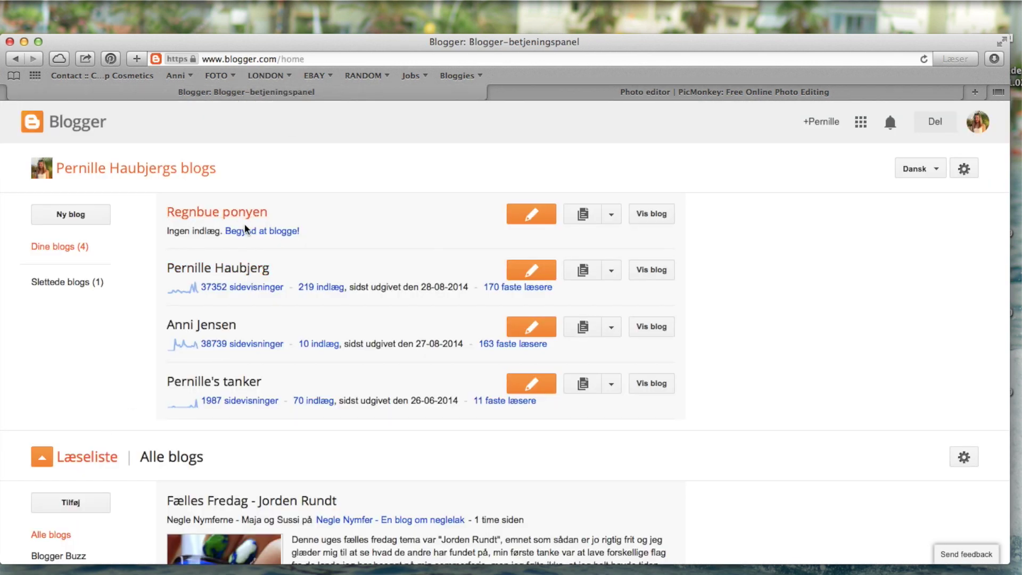
left_click(611, 214)
left_click(648, 220)
left_click(648, 220)
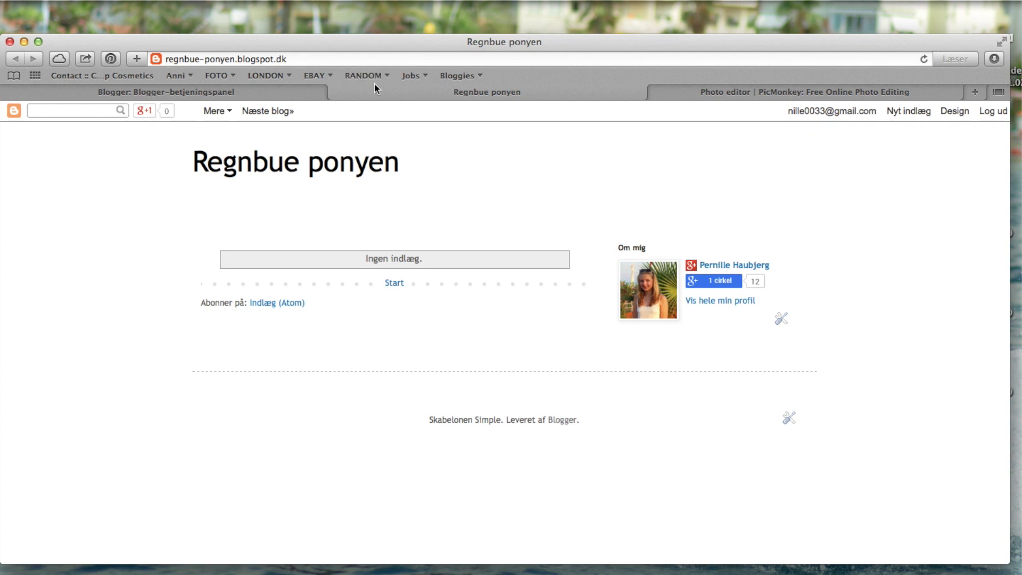
left_click(335, 94)
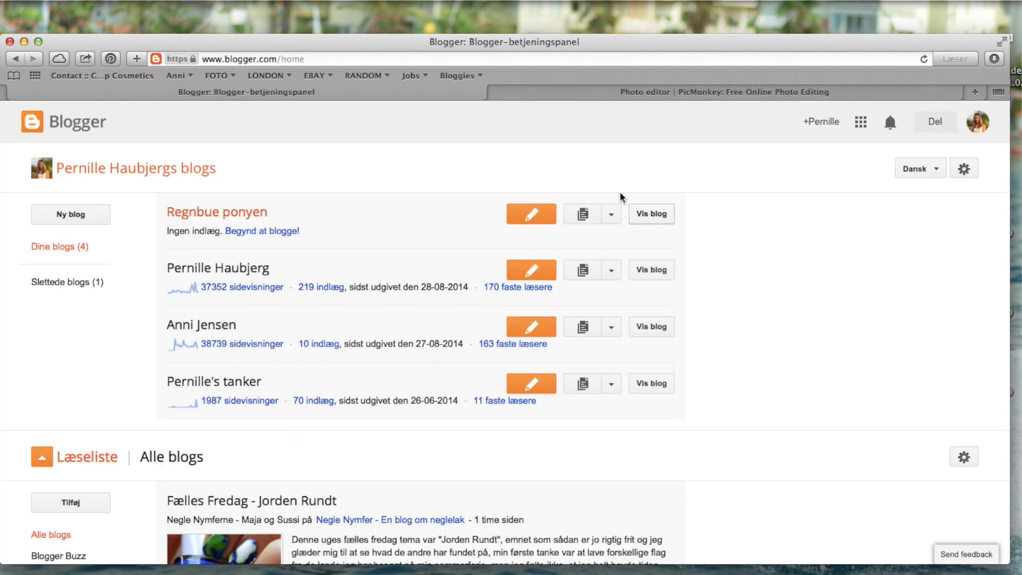
Step: Open the Skabelon page of Regnbue ponyen and save the mobile setting to show the desktop template on mobile devices
left_click(611, 214)
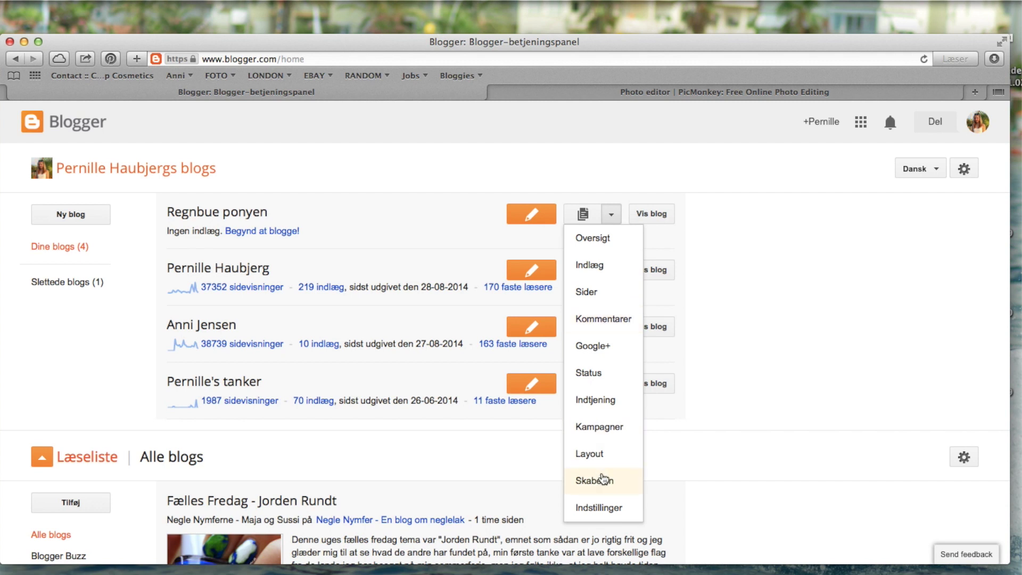
left_click(603, 479)
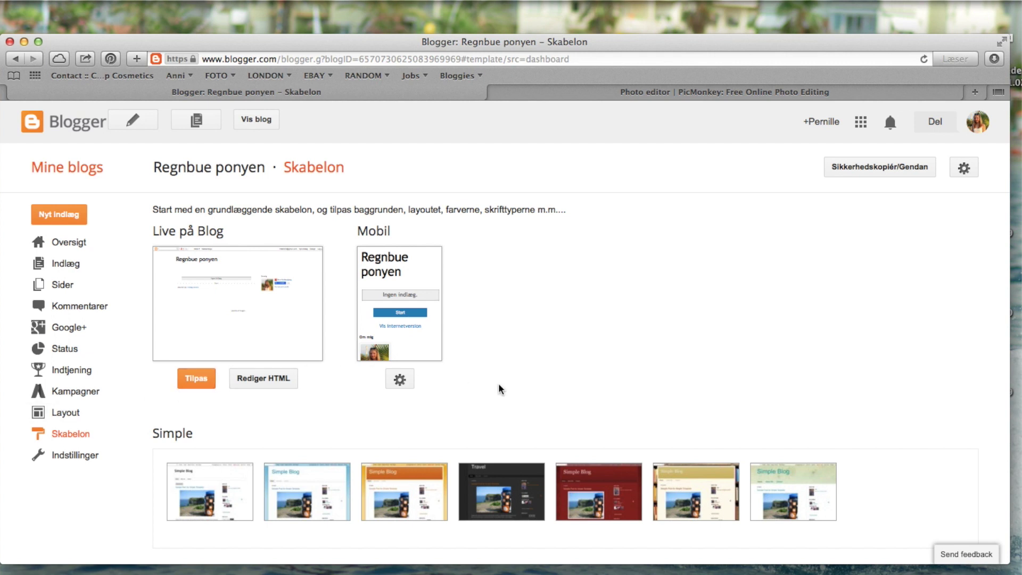
left_click(411, 384)
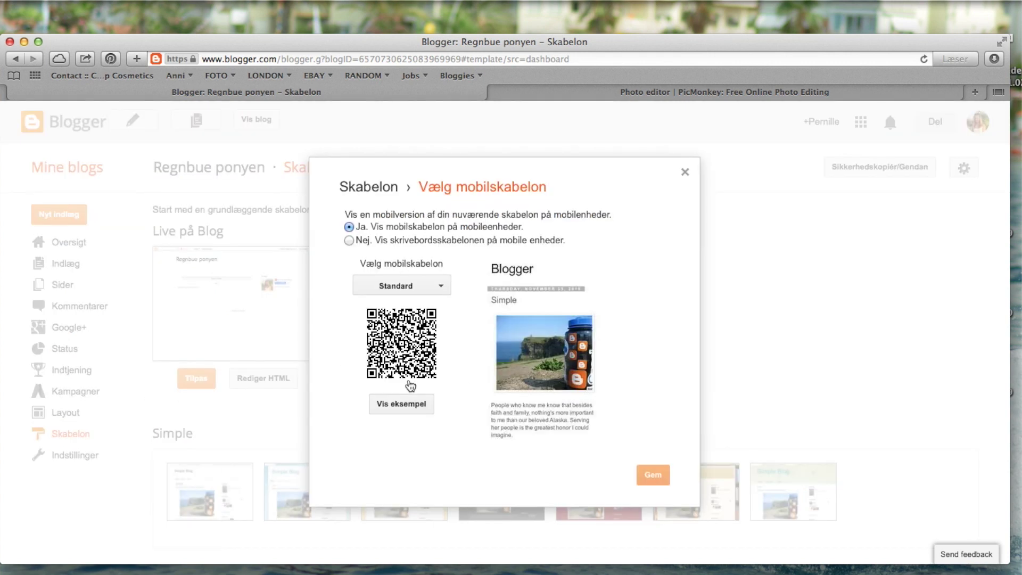
left_click(349, 241)
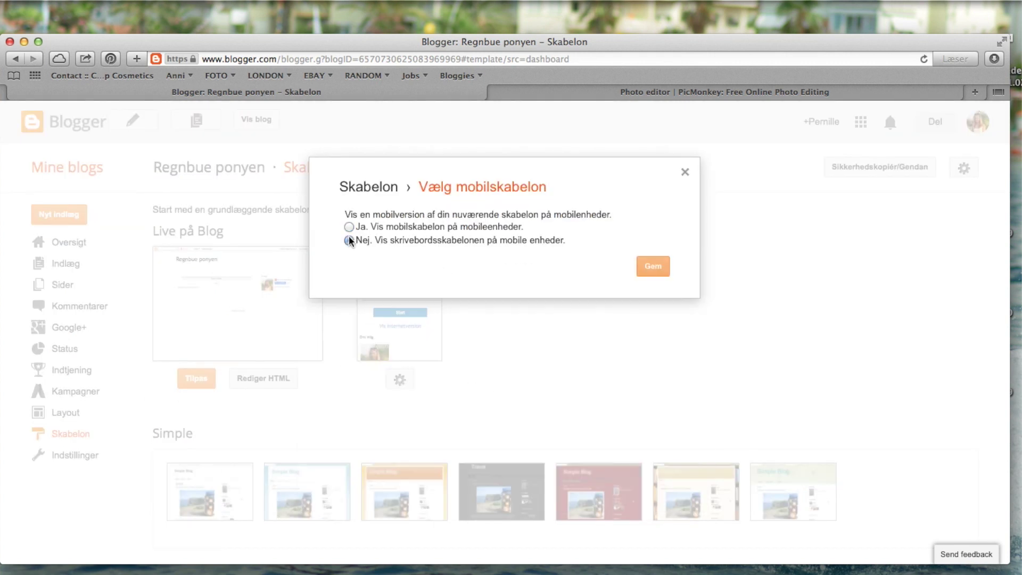
left_click(653, 266)
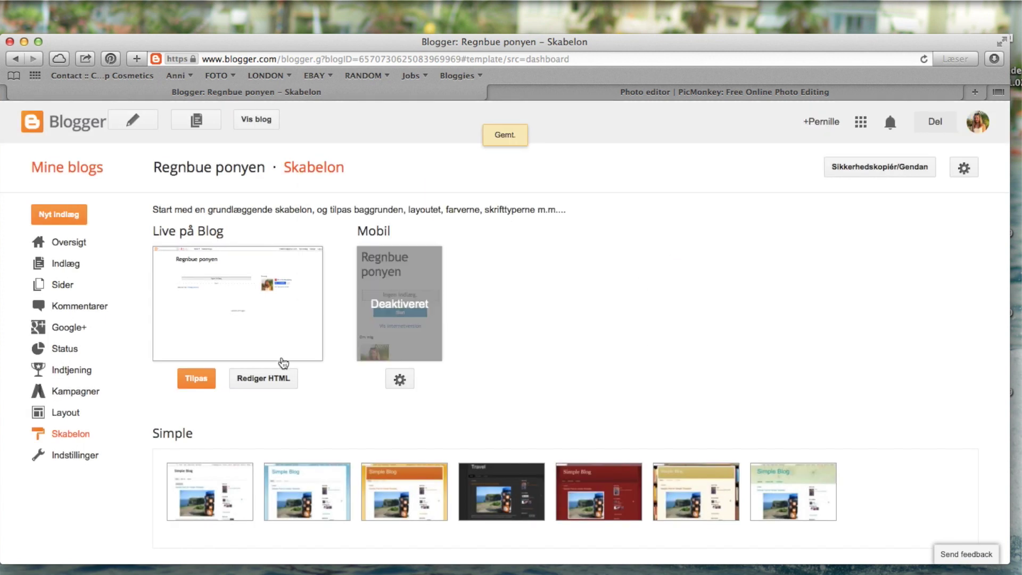
Step: Open the blog's template designer and look through its template, background and width sections
left_click(200, 378)
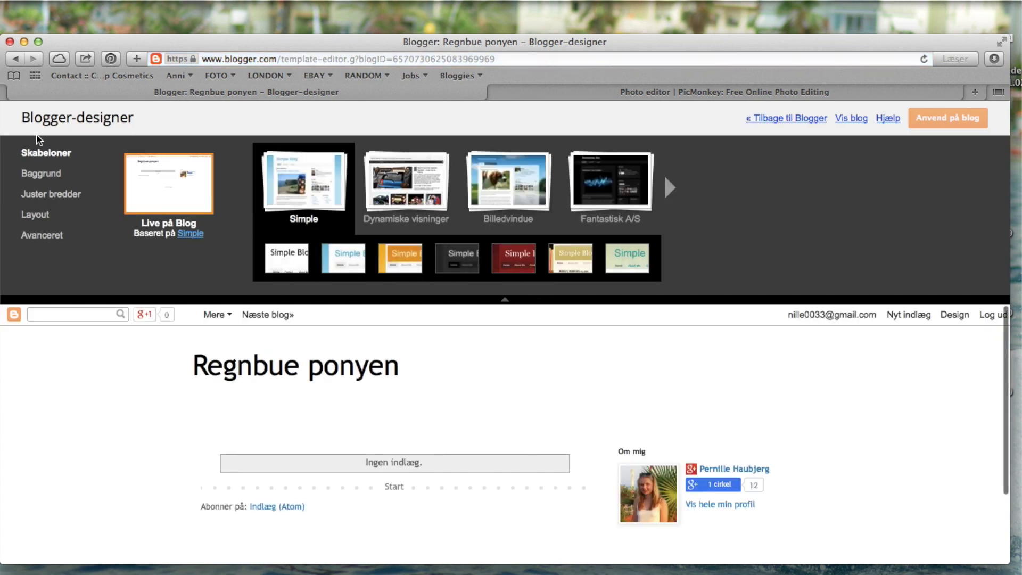
left_click(62, 181)
left_click(60, 195)
left_click(54, 172)
left_click(54, 160)
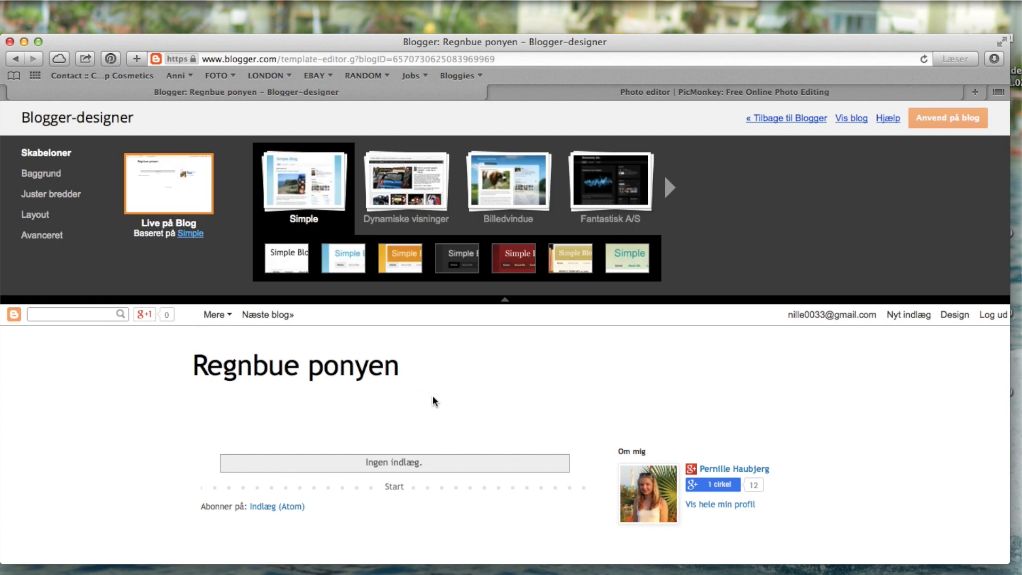
Step: Set the whole blog's width to 1100 pixels, apply it to the blog and return to the template page
left_click(50, 196)
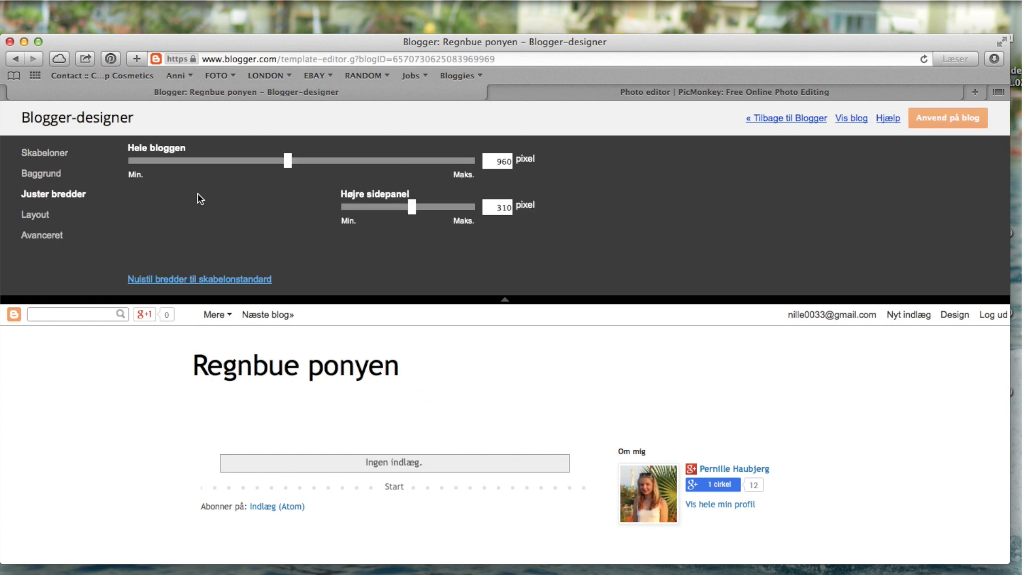
double_click(498, 162)
key("BackSpace")
type("1100")
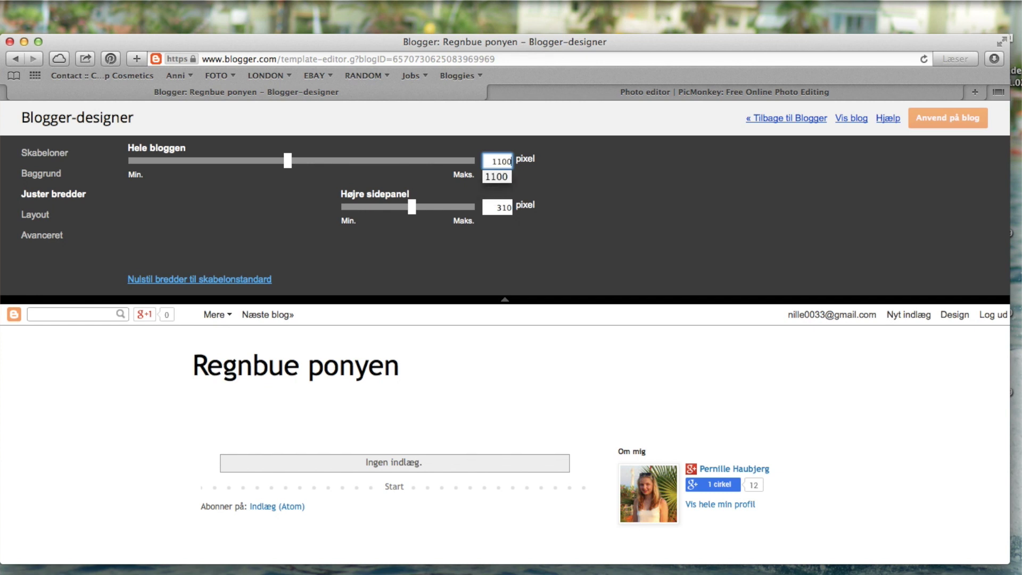
type("0")
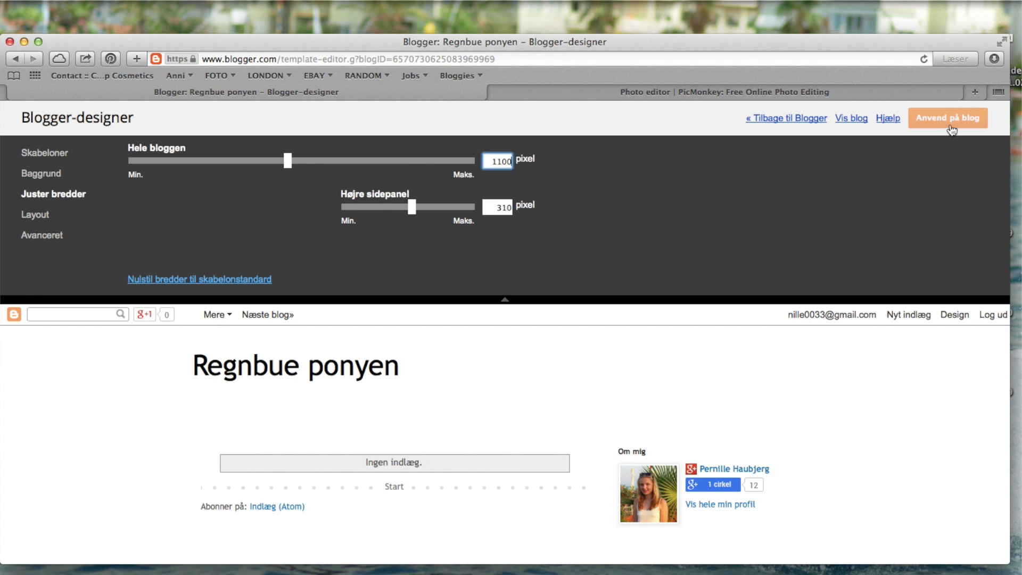
key("BackSpace")
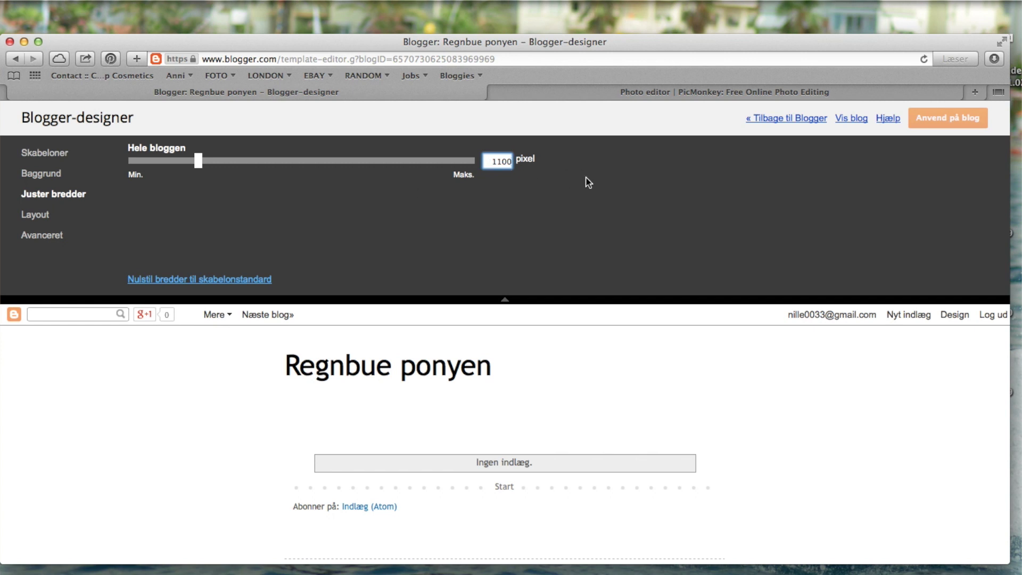
left_click(930, 127)
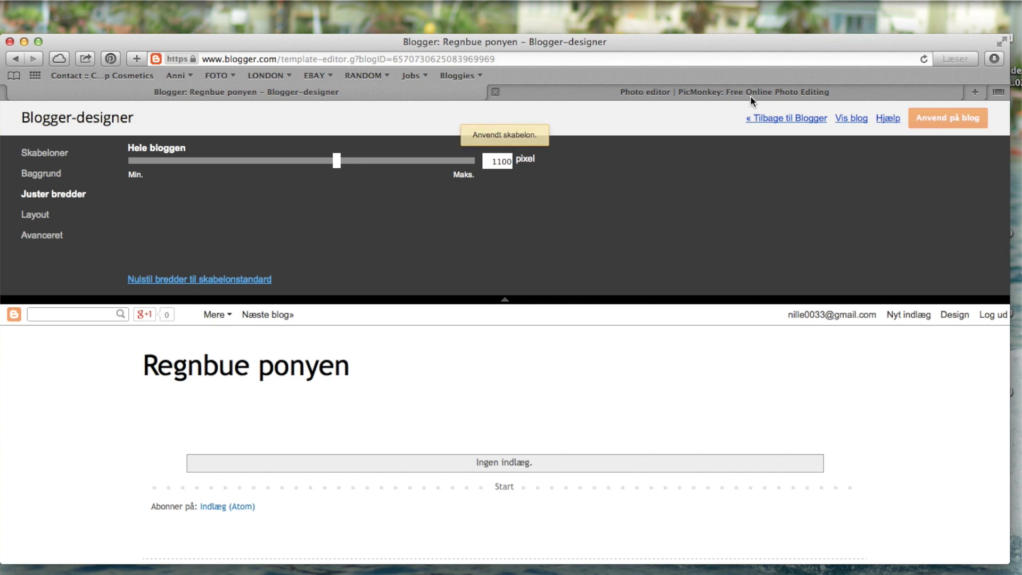
left_click(787, 118)
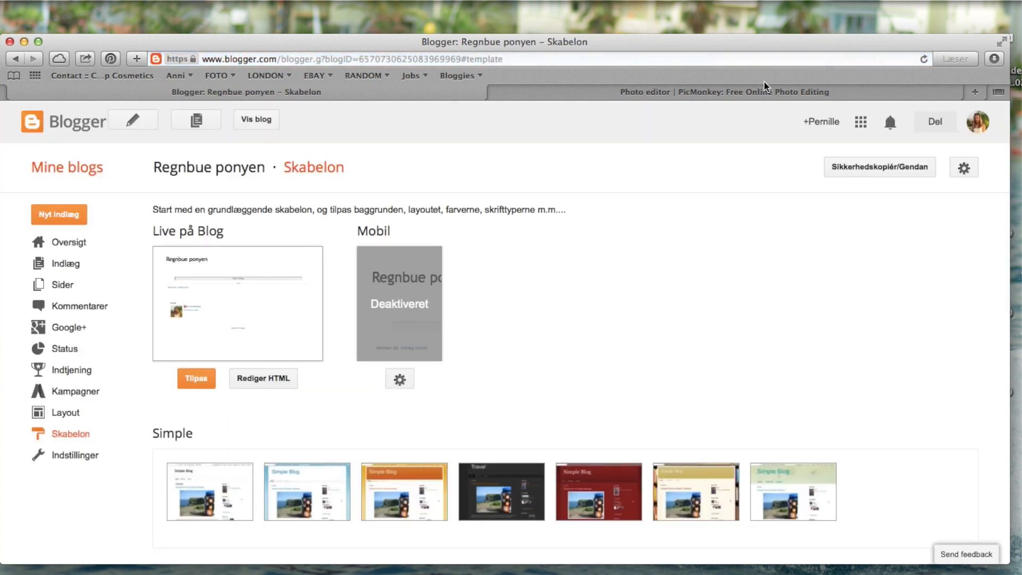
Step: Switch to PicMonkey and resize the blank image to 1100 x 688 pixels with proportions kept
left_click(765, 87)
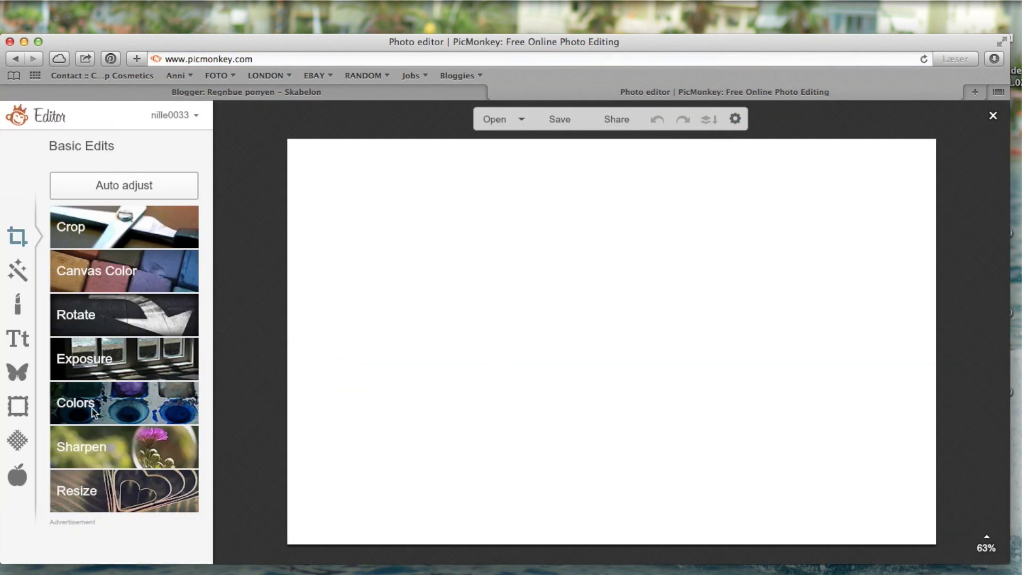
left_click(112, 492)
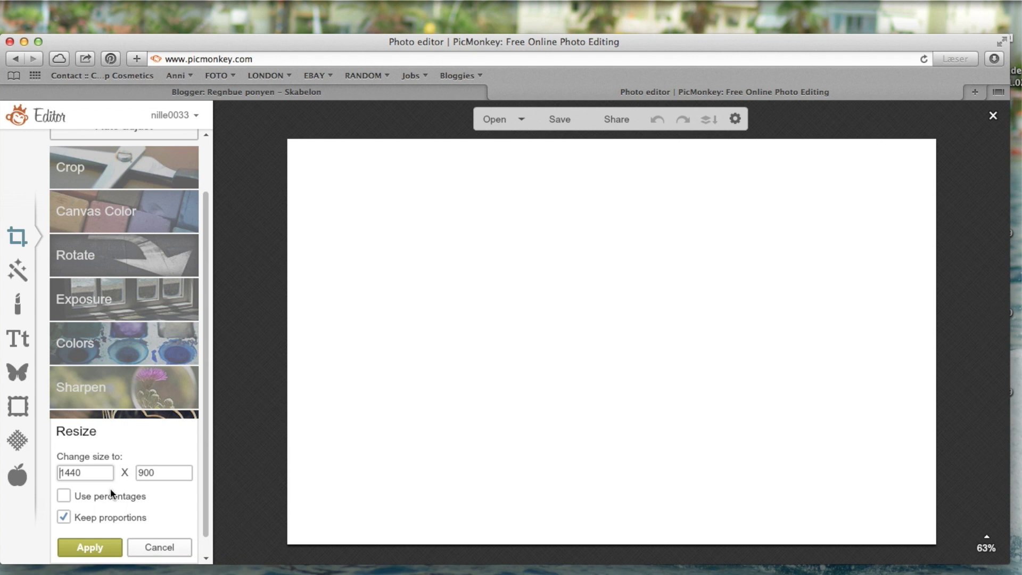
left_click_drag(99, 473, 39, 479)
left_click(63, 517)
type("11")
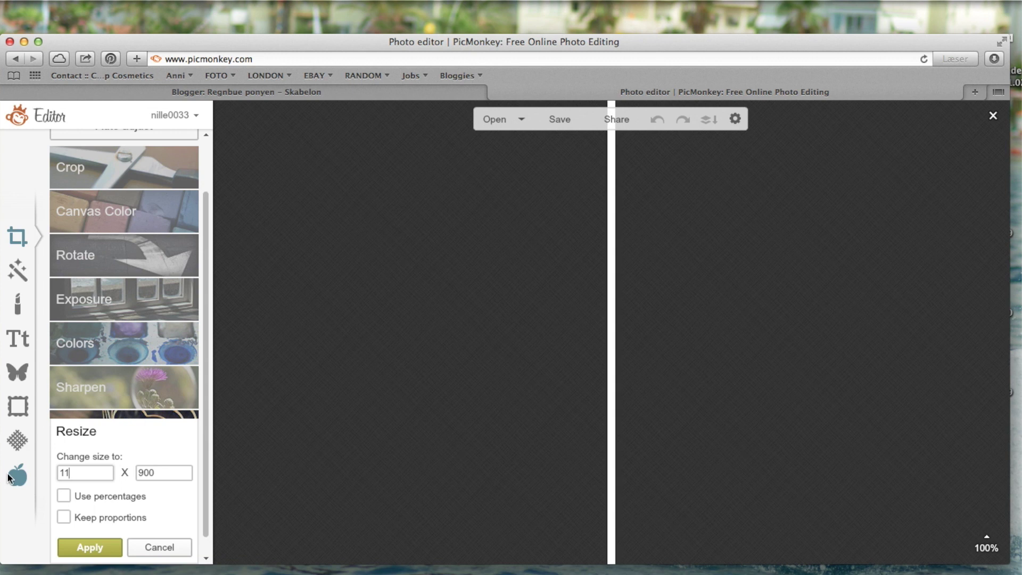
type("00")
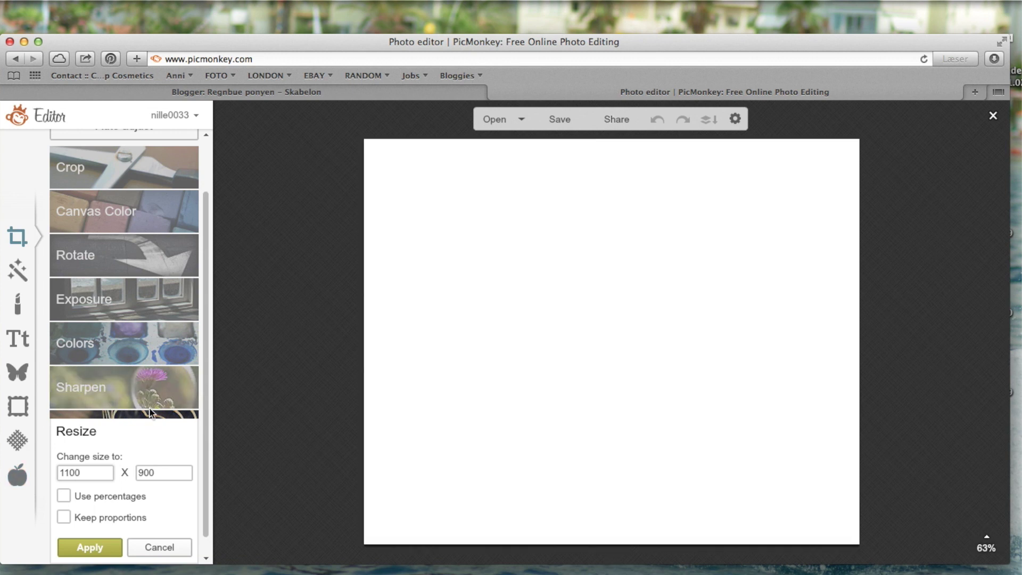
left_click(57, 518)
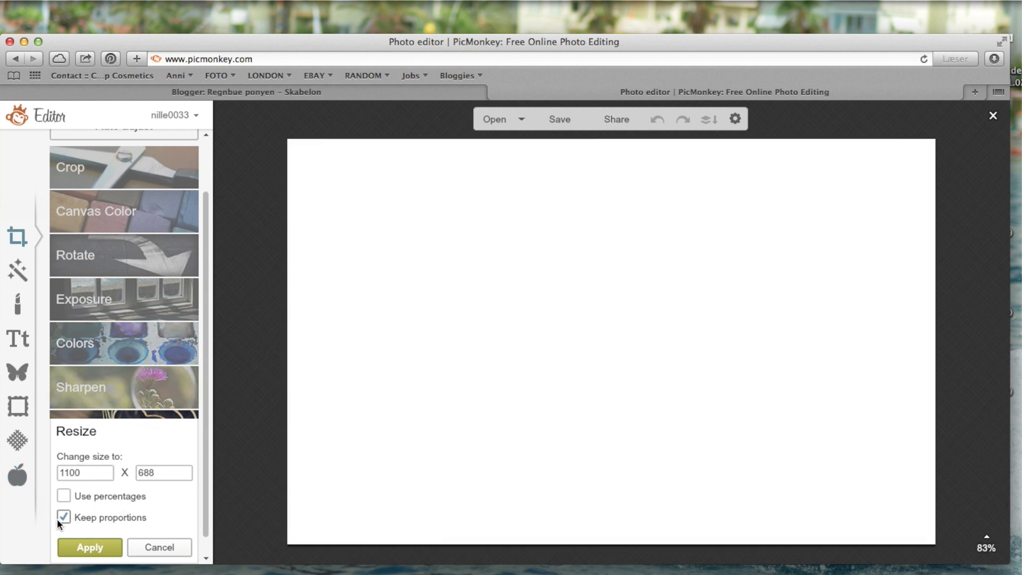
left_click(84, 546)
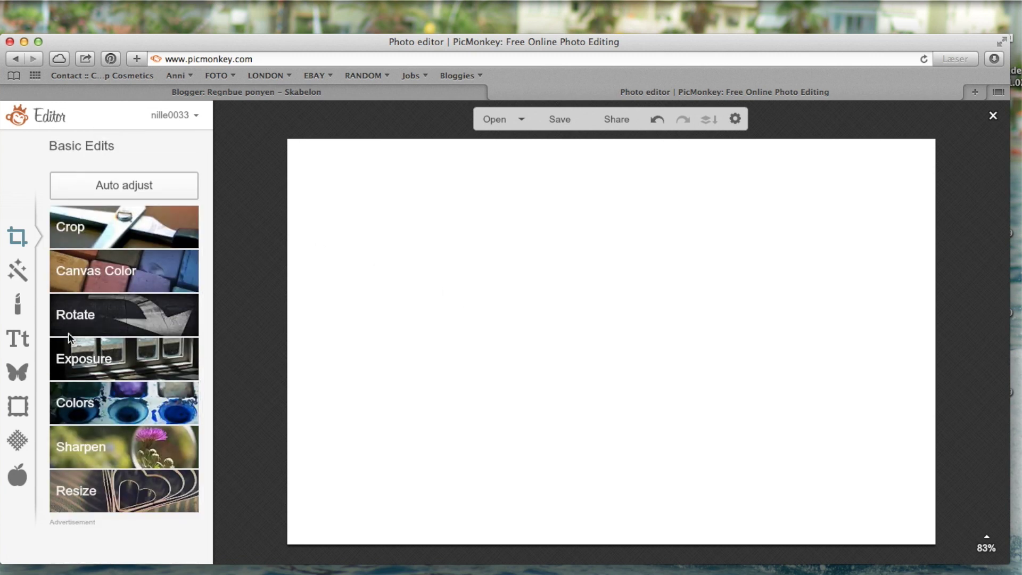
Step: Crop the blank canvas to 1100 x 250 pixels with no fixed proportions
left_click(129, 230)
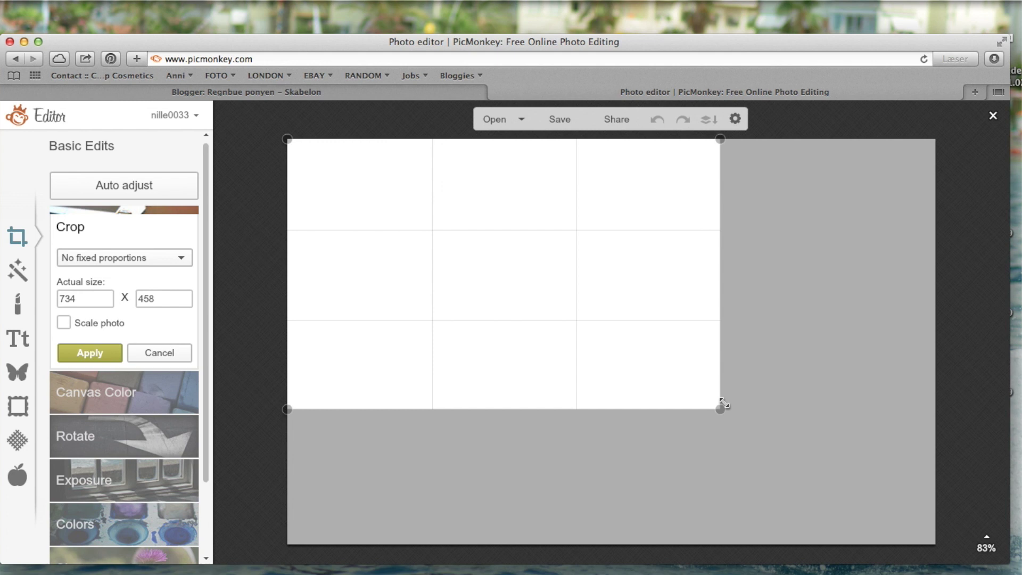
left_click_drag(720, 408, 1017, 287)
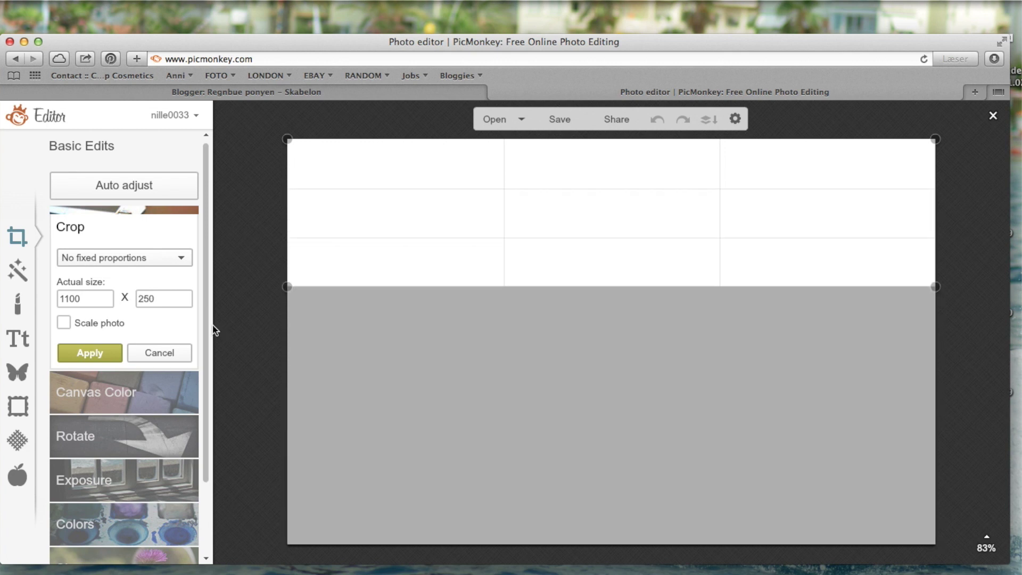
left_click(88, 354)
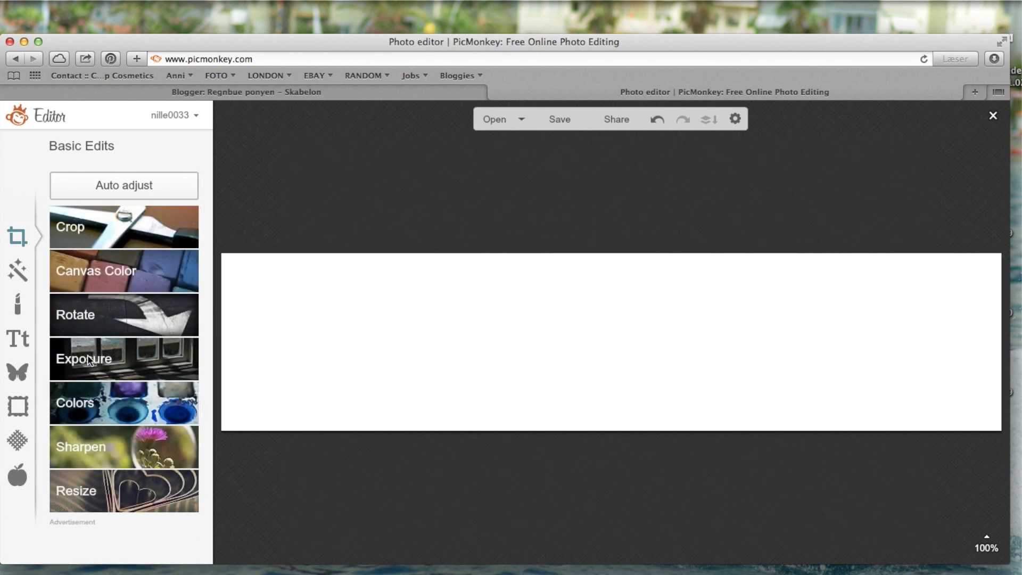
Step: Add the text "Regnbue ponyen" in Janda Stylish Script and change the word "ponyen" to Amatic Small Caps
left_click(18, 339)
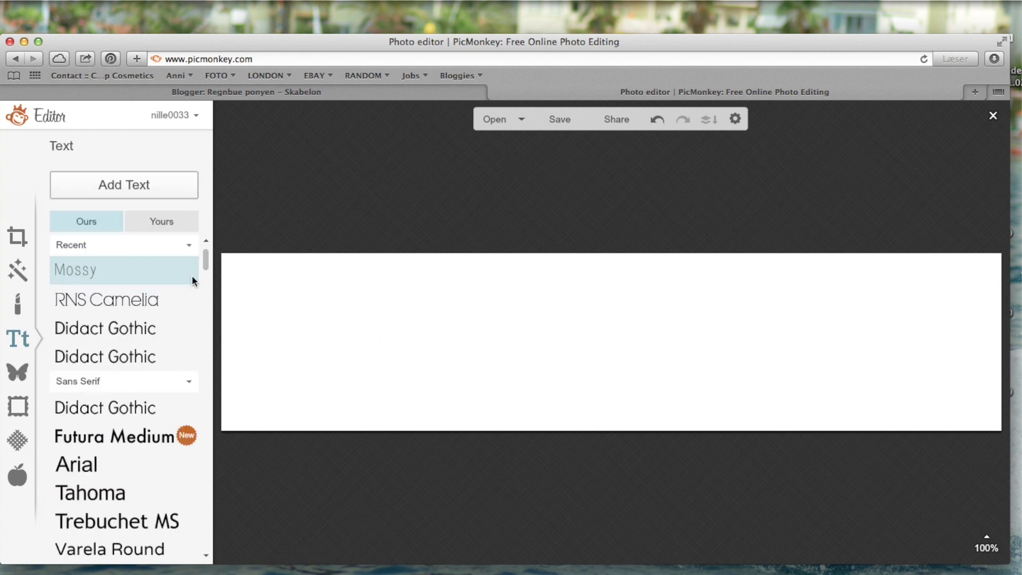
left_click_drag(206, 264, 245, 562)
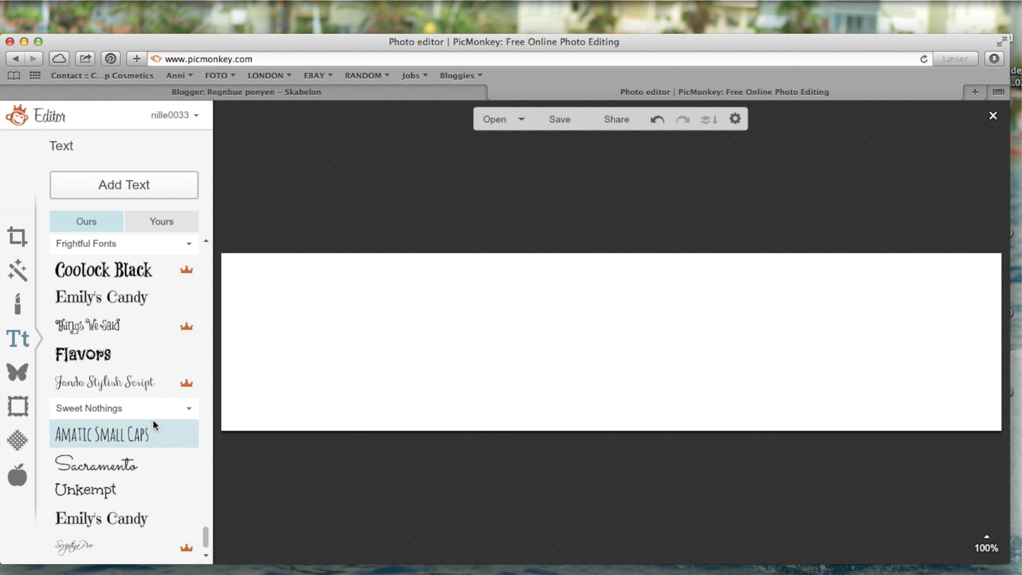
left_click(125, 385)
scroll(125, 384, "up", 1)
left_click(124, 186)
left_click(666, 340)
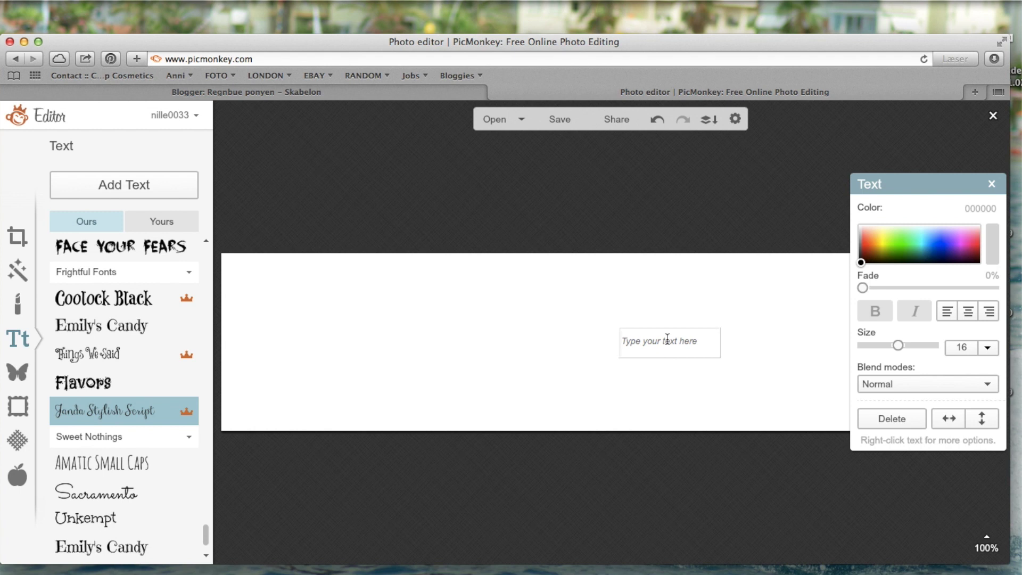
type("Regnbue")
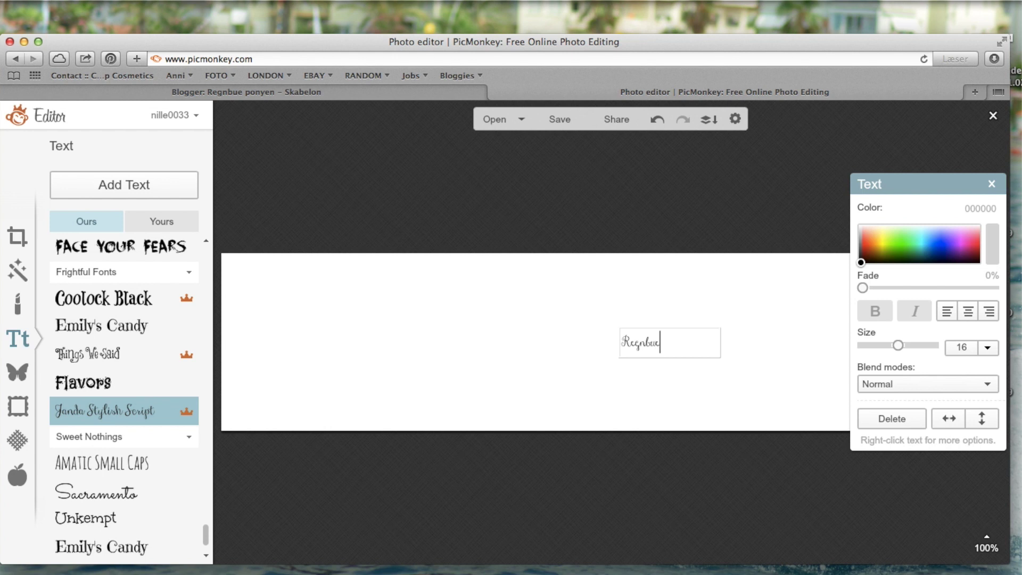
type(" ponyen")
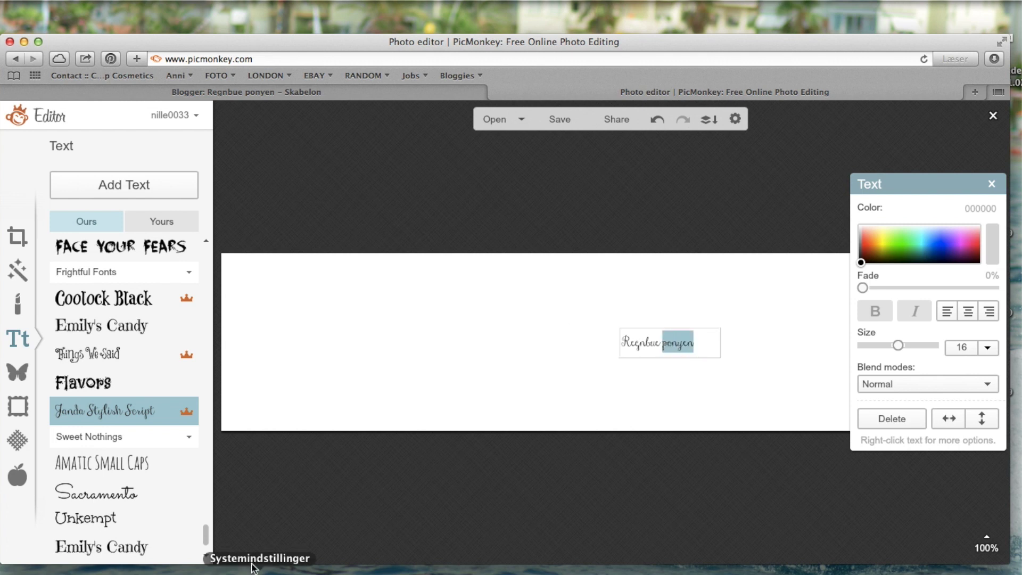
left_click(106, 463)
left_click(698, 339)
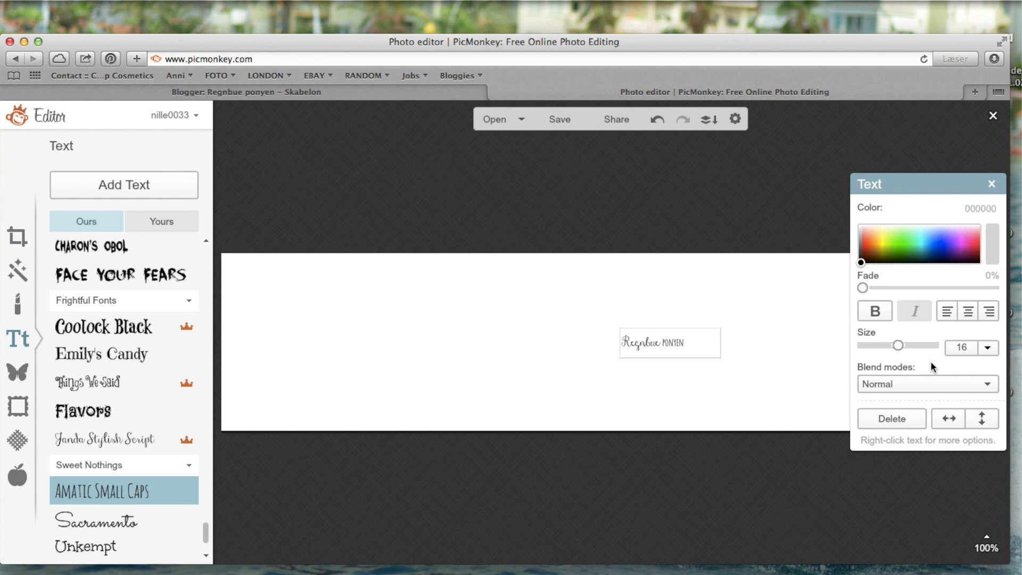
Step: Enlarge the title text to size 125, stretch its box across the full canvas width and centre-align it
left_click_drag(703, 340, 1009, 319)
left_click_drag(625, 346, 238, 333)
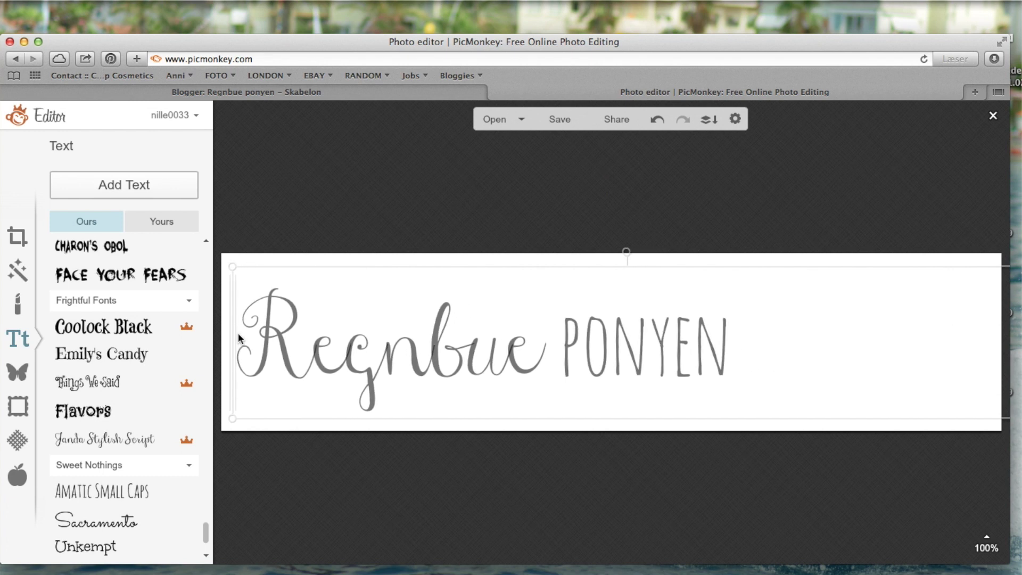
left_click_drag(993, 335, 826, 343)
left_click_drag(749, 347, 789, 344)
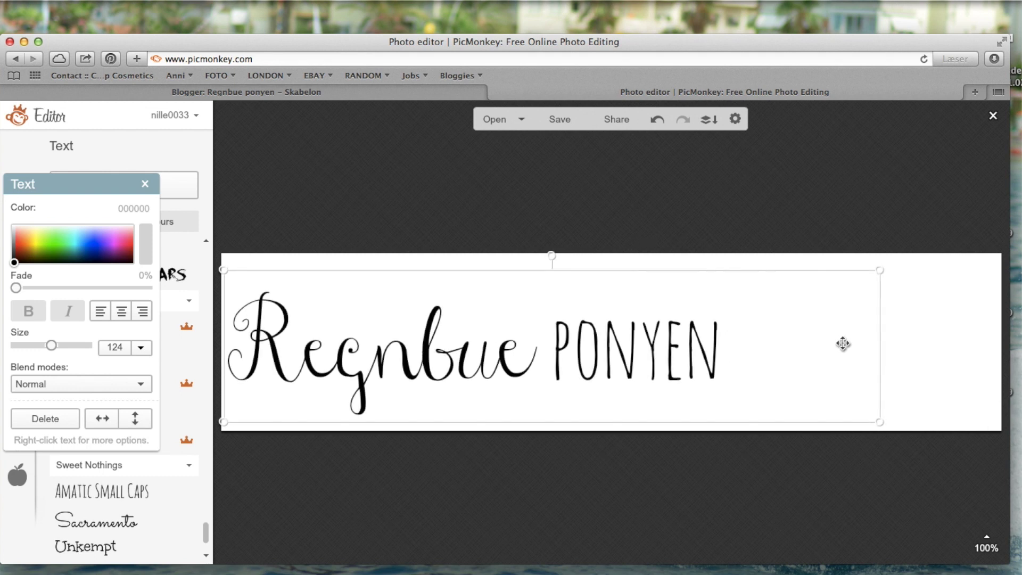
left_click_drag(882, 345, 997, 335)
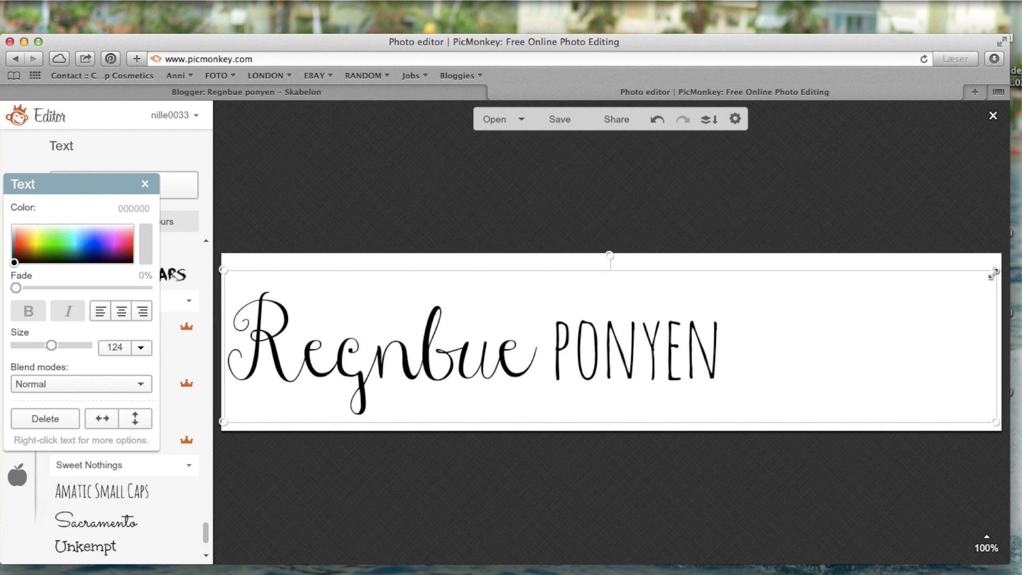
left_click_drag(995, 266, 1000, 250)
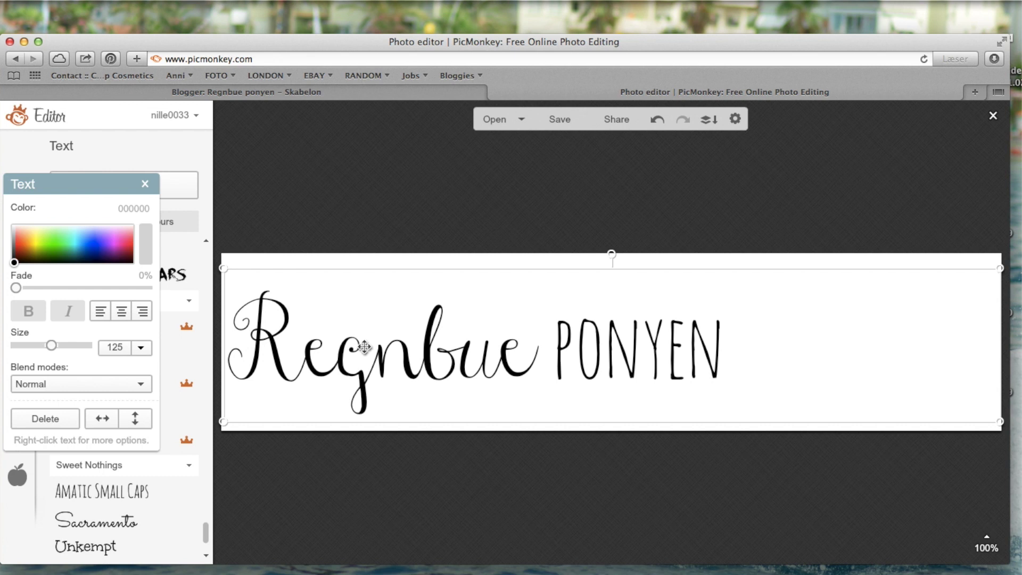
double_click(364, 347)
left_click(420, 348)
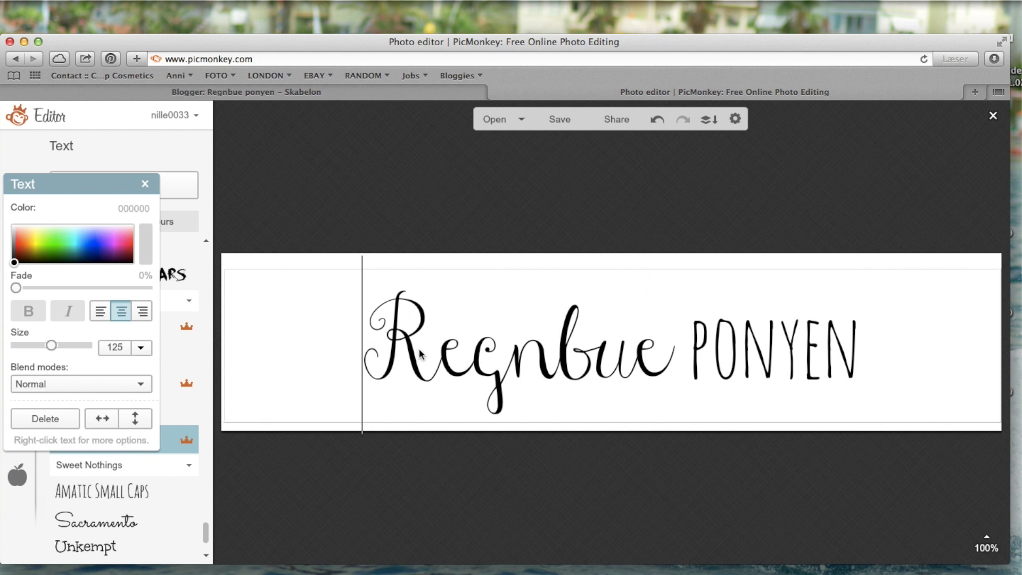
Step: Colour the letters of "Regnbue" individually: purple R, yellow e, blue g, green n, red b, orange u and pink final e
left_click_drag(425, 353, 390, 349)
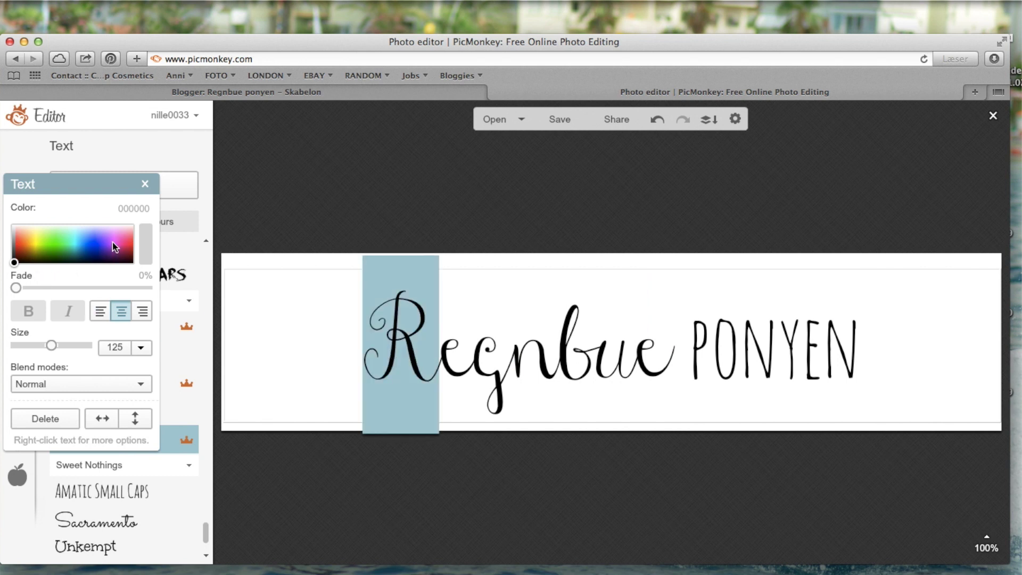
left_click(112, 243)
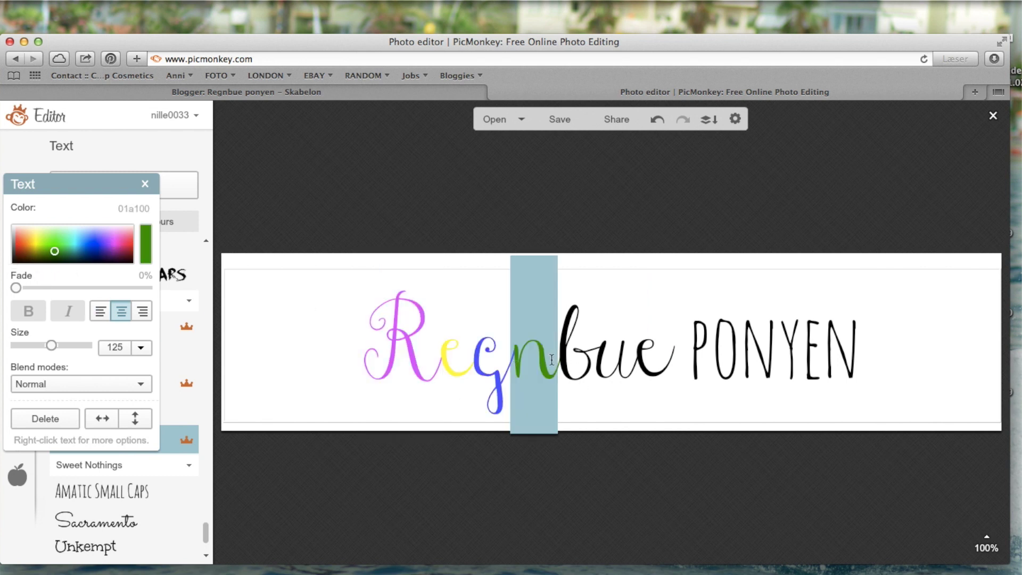
left_click_drag(555, 359, 590, 359)
left_click(17, 244)
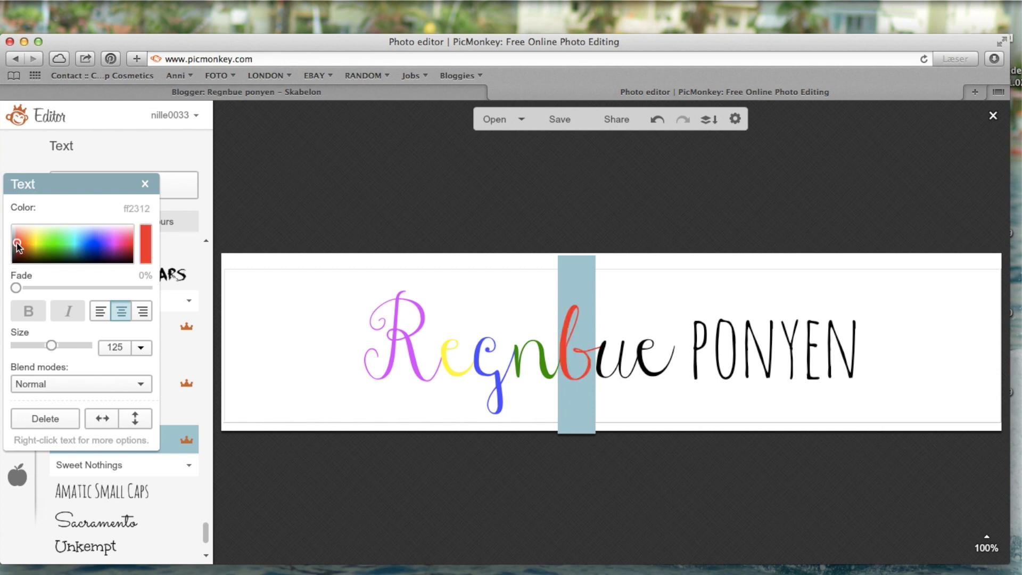
left_click_drag(596, 369, 634, 370)
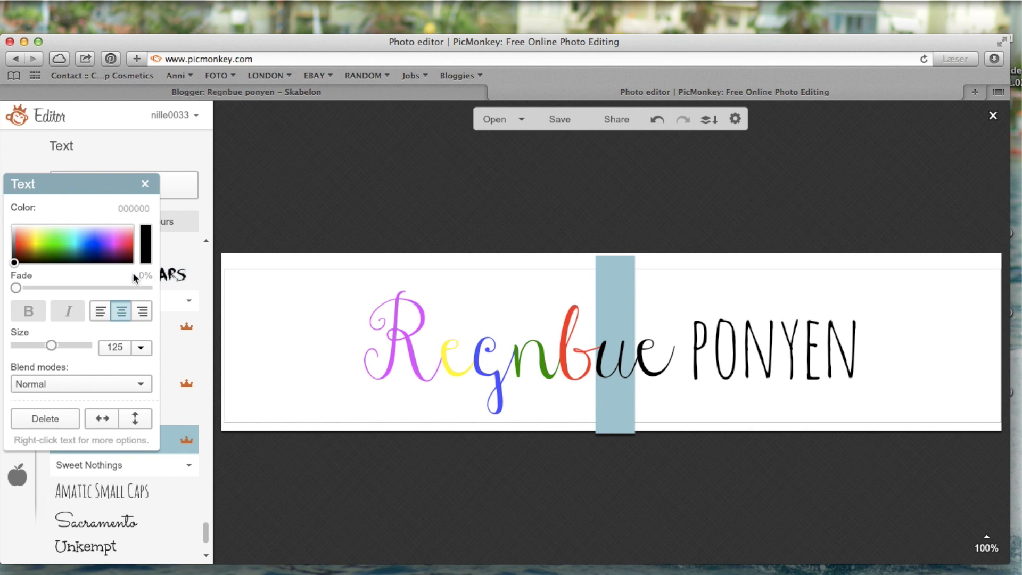
left_click(42, 230)
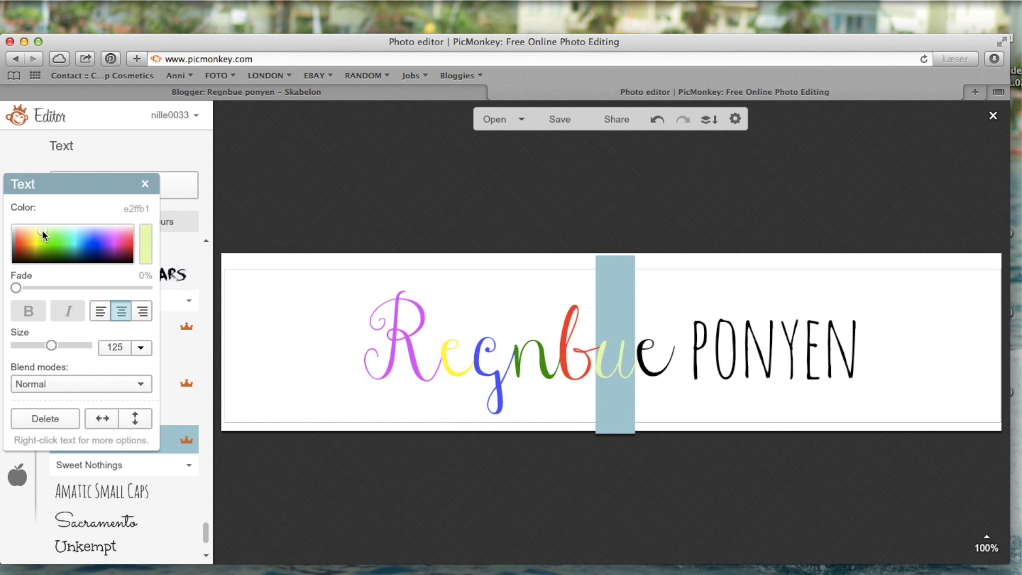
mouse_move(28, 232)
left_mouse_down()
mouse_move(21, 222)
mouse_move(25, 258)
mouse_move(23, 240)
left_mouse_up()
left_click_drag(680, 346, 638, 350)
left_click_drag(14, 262, 107, 239)
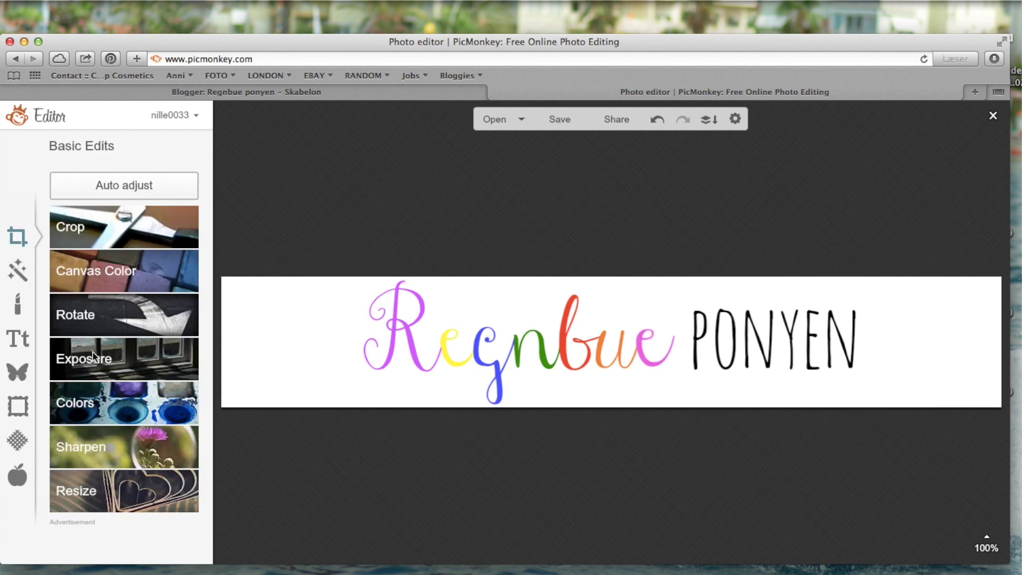
Step: Save the header image to the Dokumenter folder as "regnbue ponyen" in .png format
left_click(562, 119)
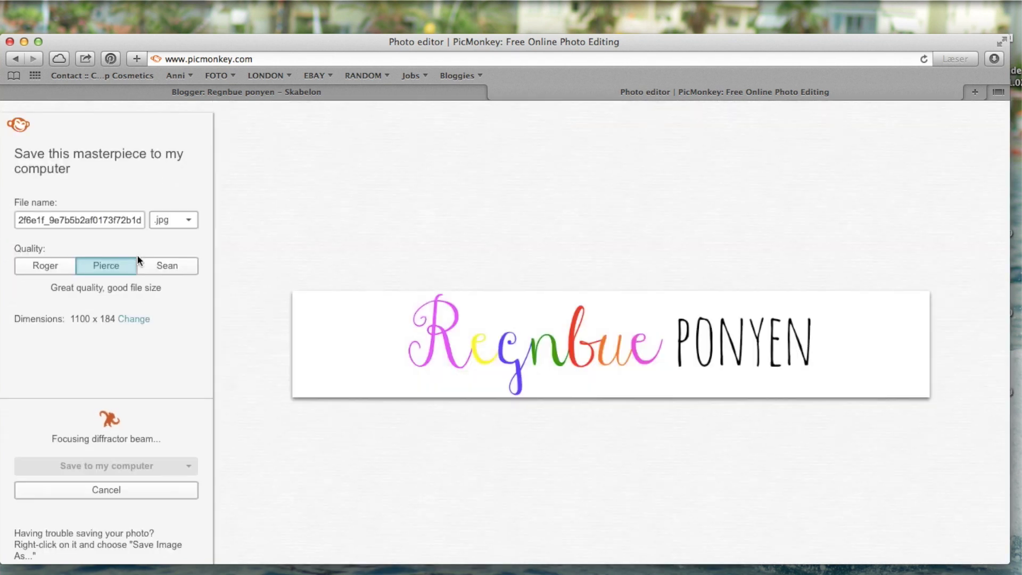
left_click_drag(17, 225, 438, 259)
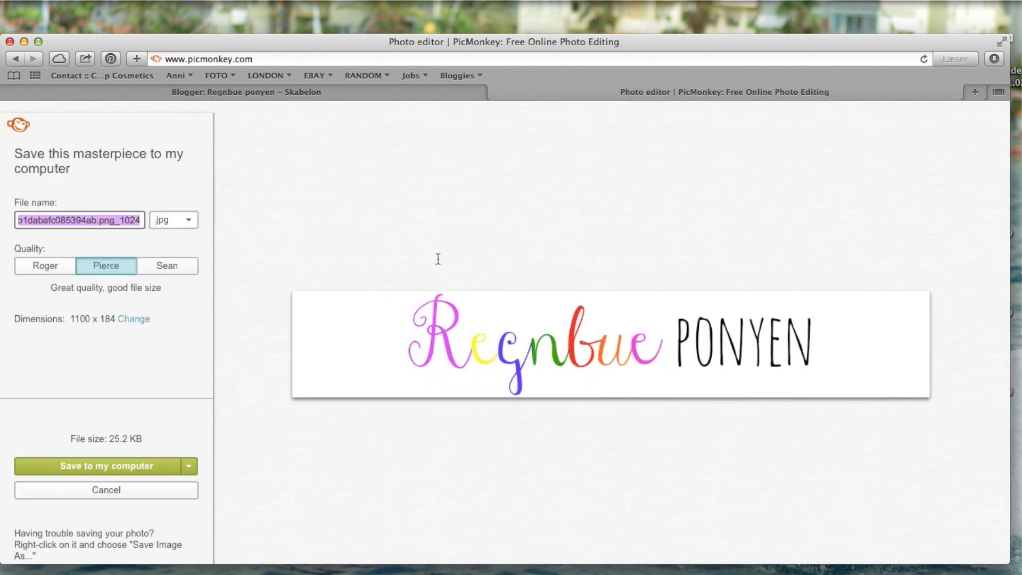
type("regnbue ponyen")
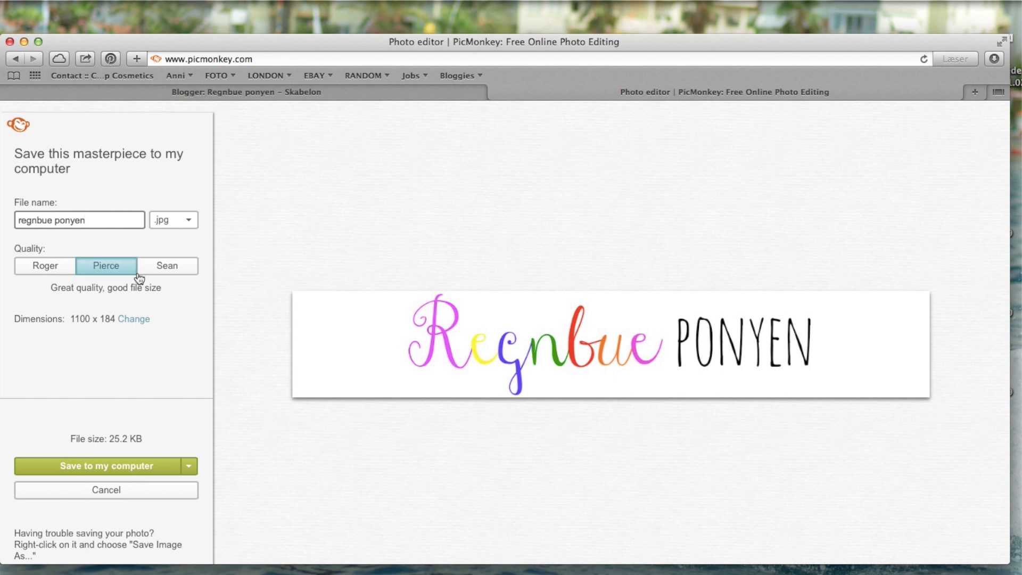
left_click(182, 223)
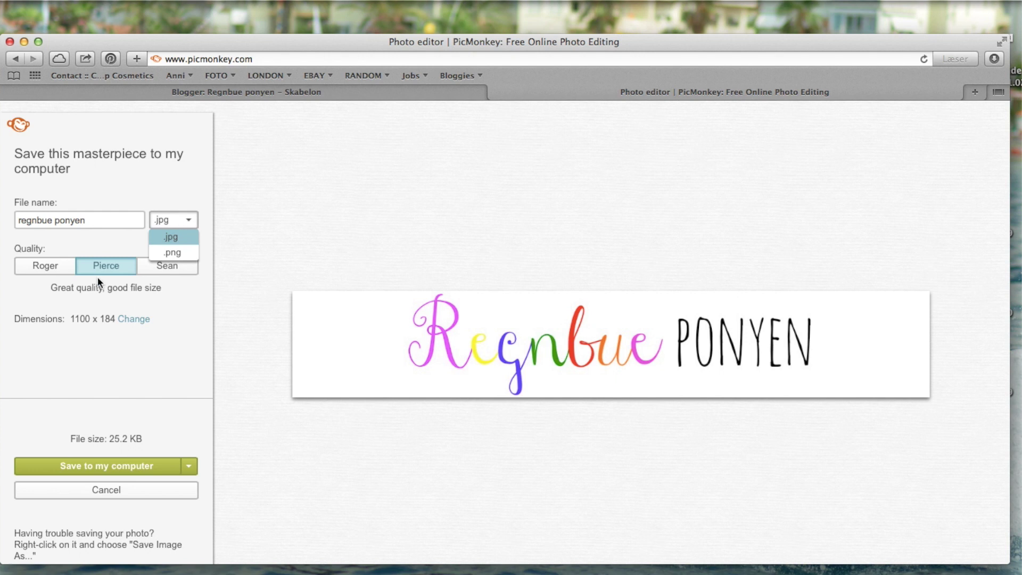
left_click(178, 254)
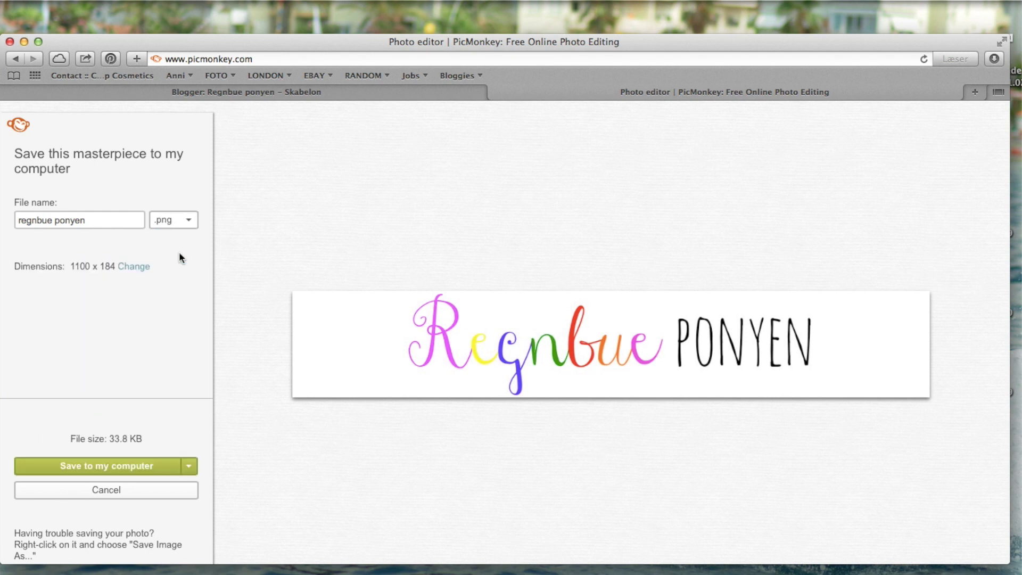
left_click(109, 469)
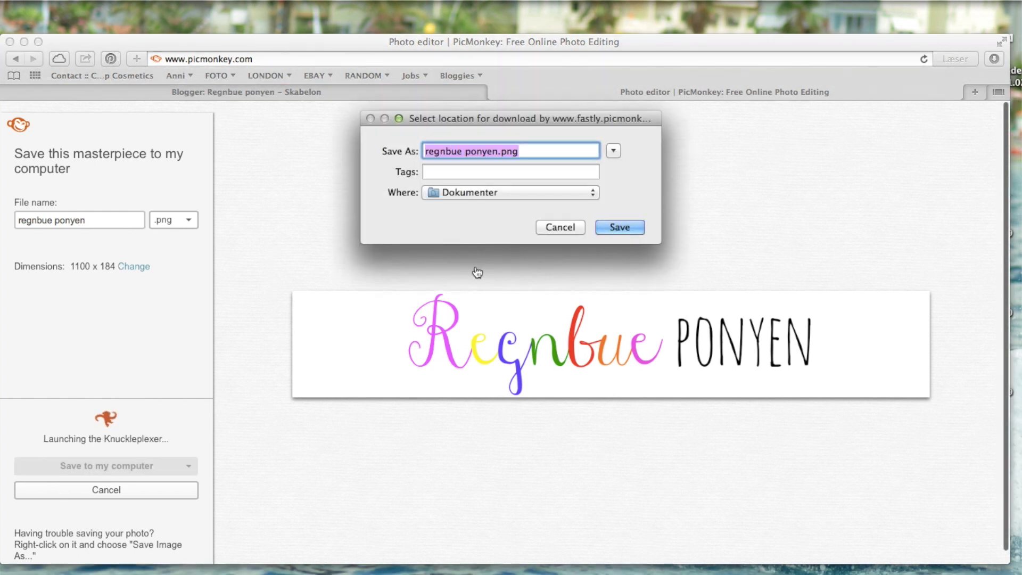
left_click(530, 197)
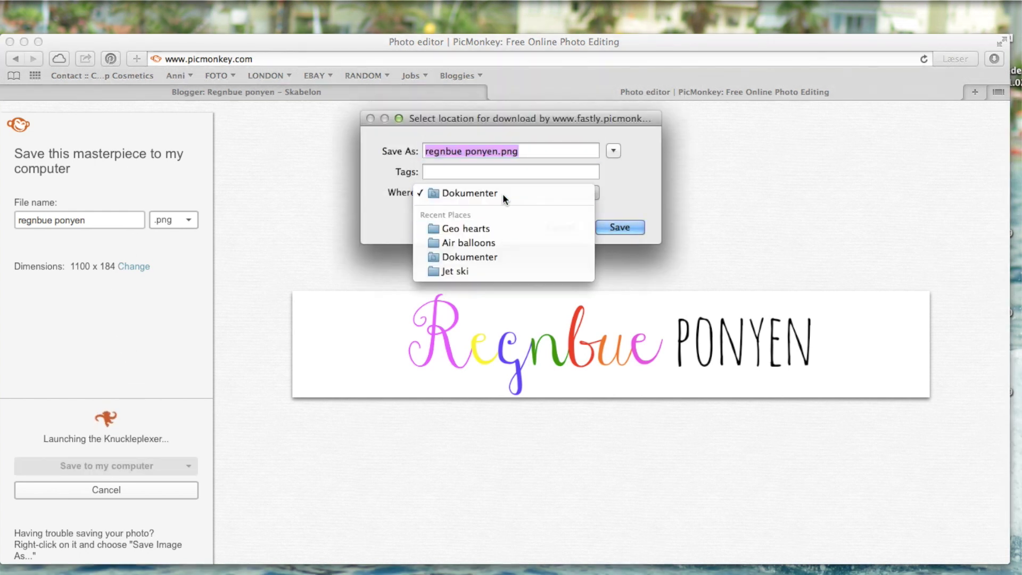
left_click(503, 193)
left_click(629, 230)
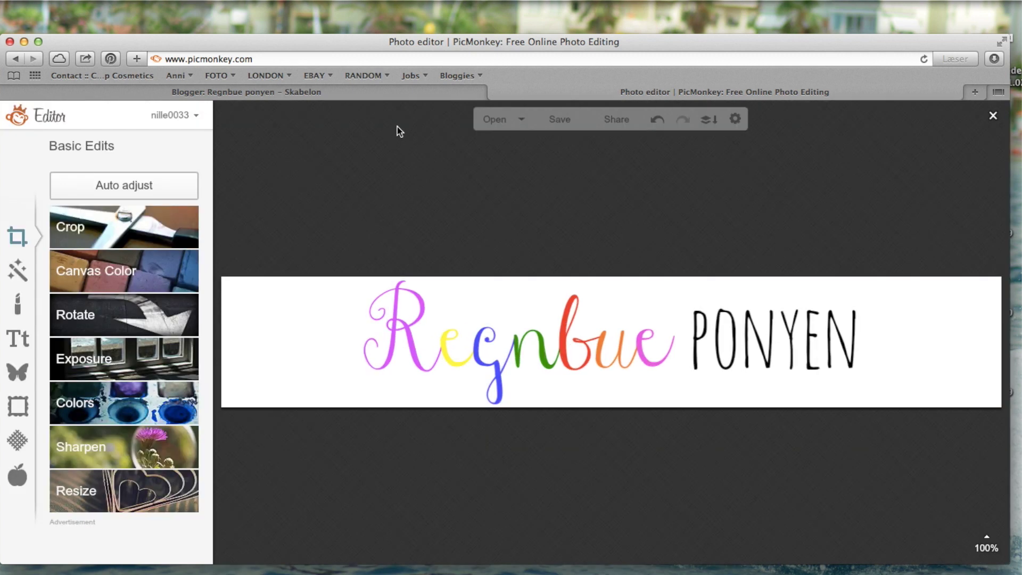
Step: Switch to Blogger, go to the blog's Layout page and open the settings of the Regnbue ponyen (Hoved) header
left_click(366, 99)
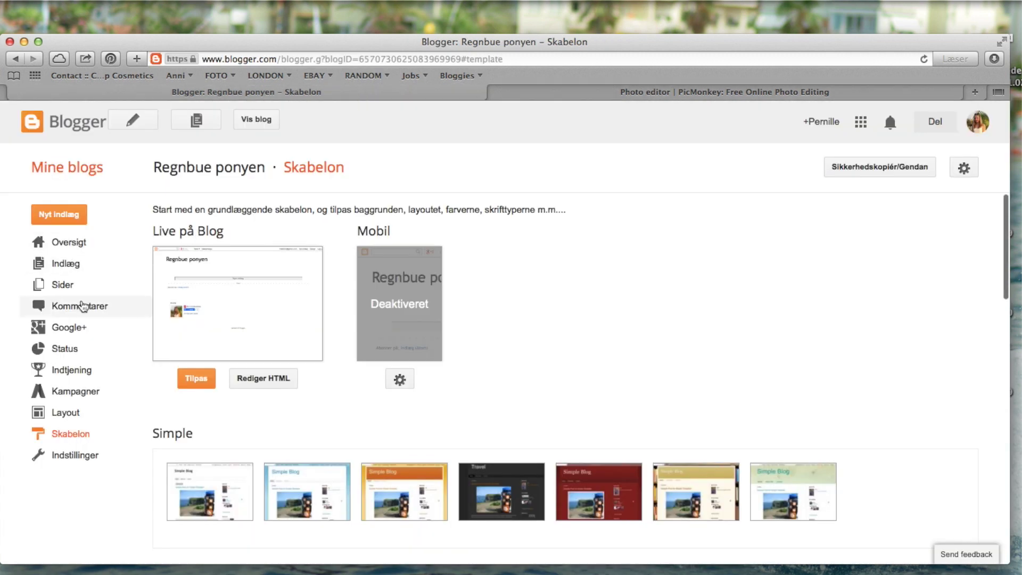
left_click(82, 414)
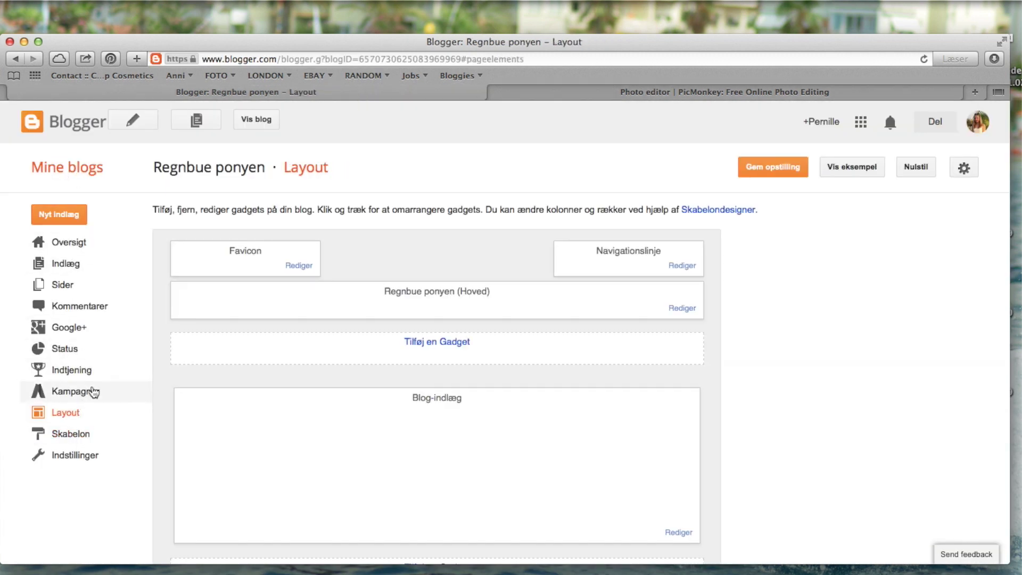
scroll(664, 471, "down", 5)
scroll(623, 426, "up", 5)
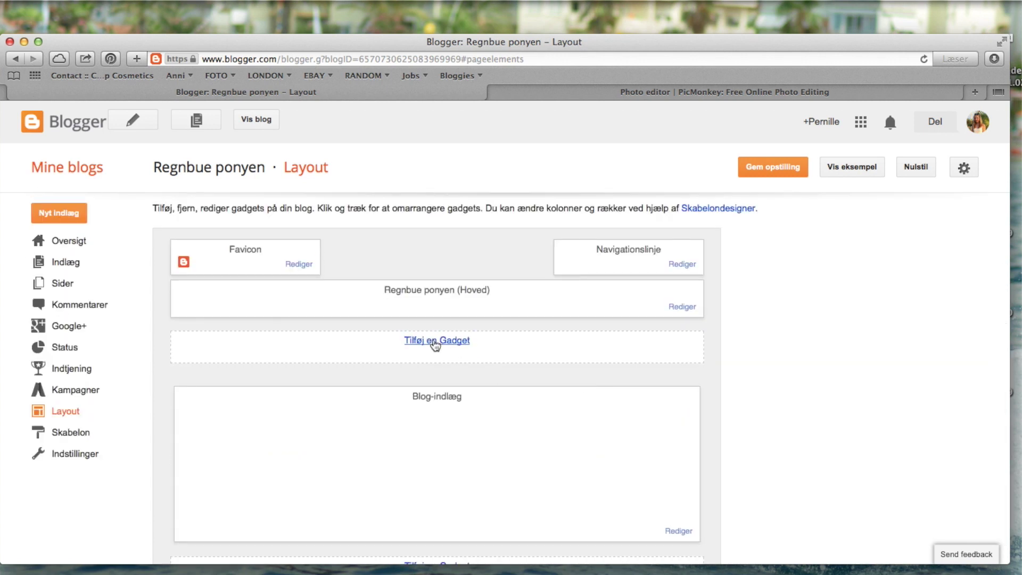
left_click_drag(384, 289, 495, 288)
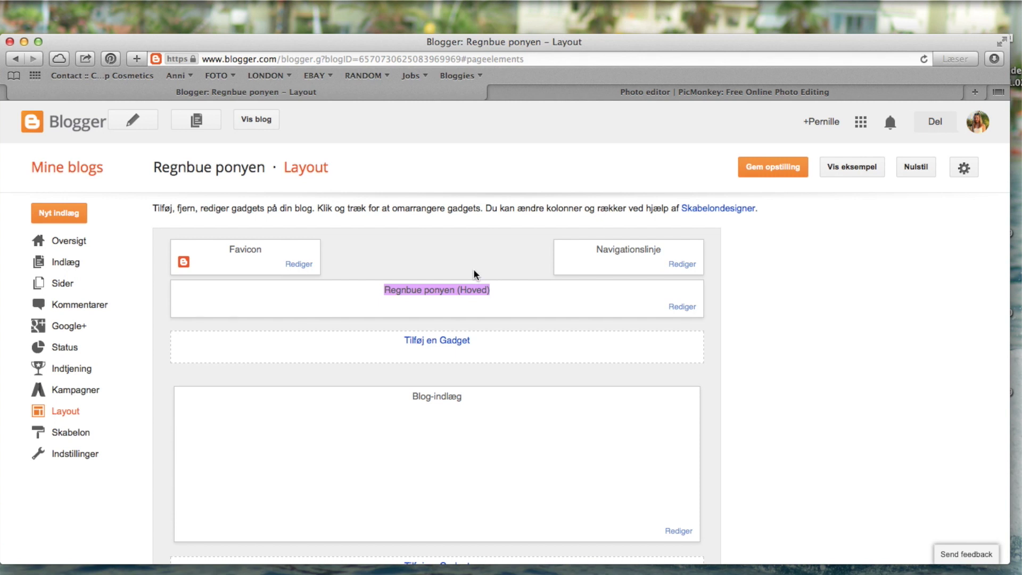
left_click(574, 297)
left_click(667, 308)
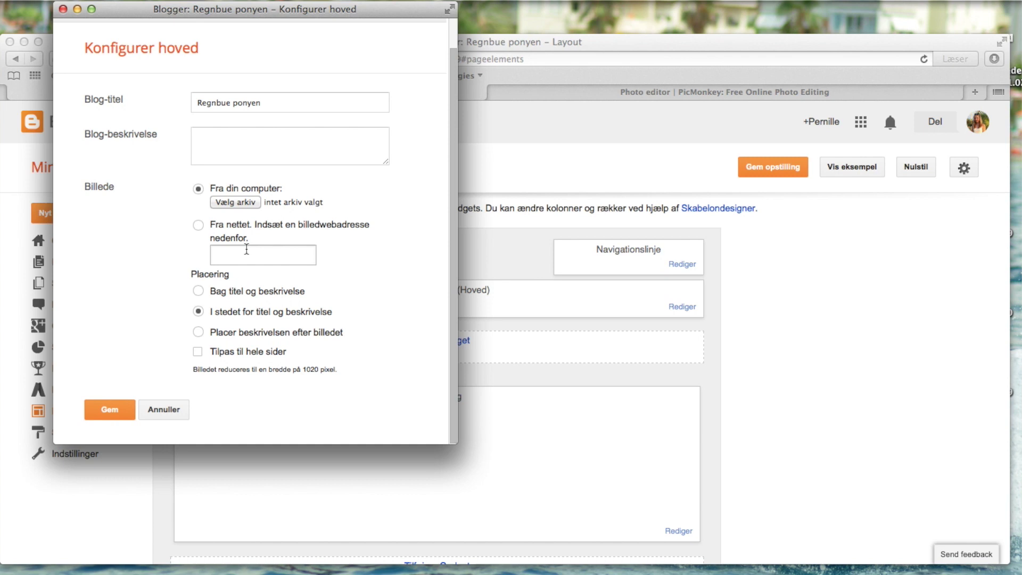
Step: Upload regnbue ponyen.png from the Dokumenter folder as the header image and save the header settings
left_click(233, 203)
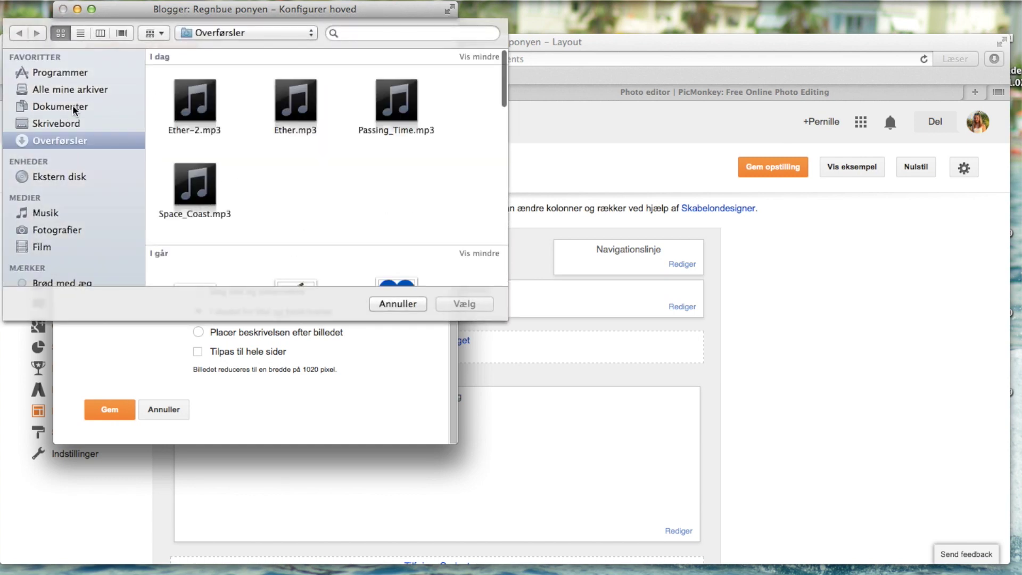
left_click(66, 106)
scroll(278, 157, "down", 15)
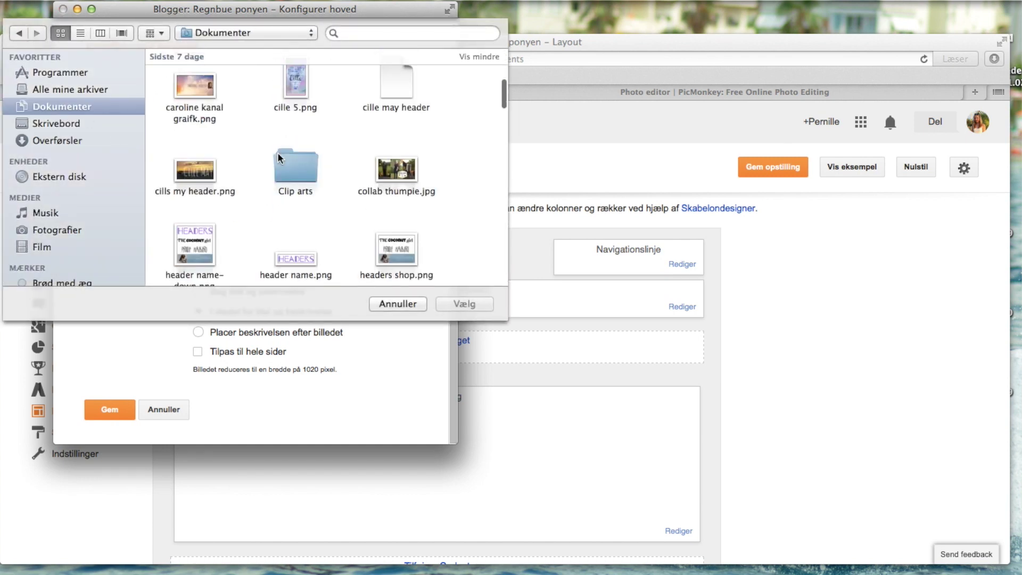
scroll(278, 157, "down", 10)
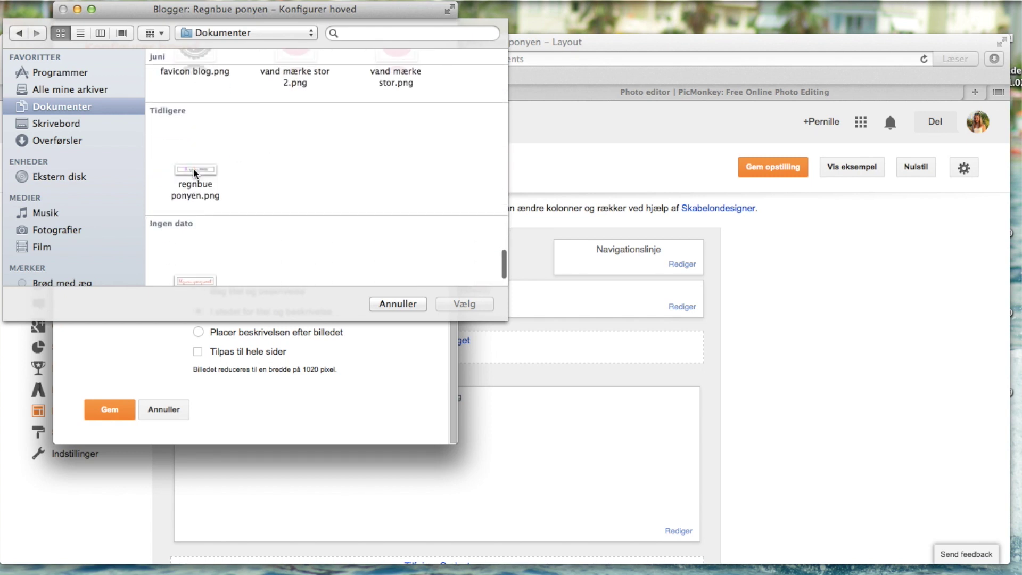
double_click(196, 171)
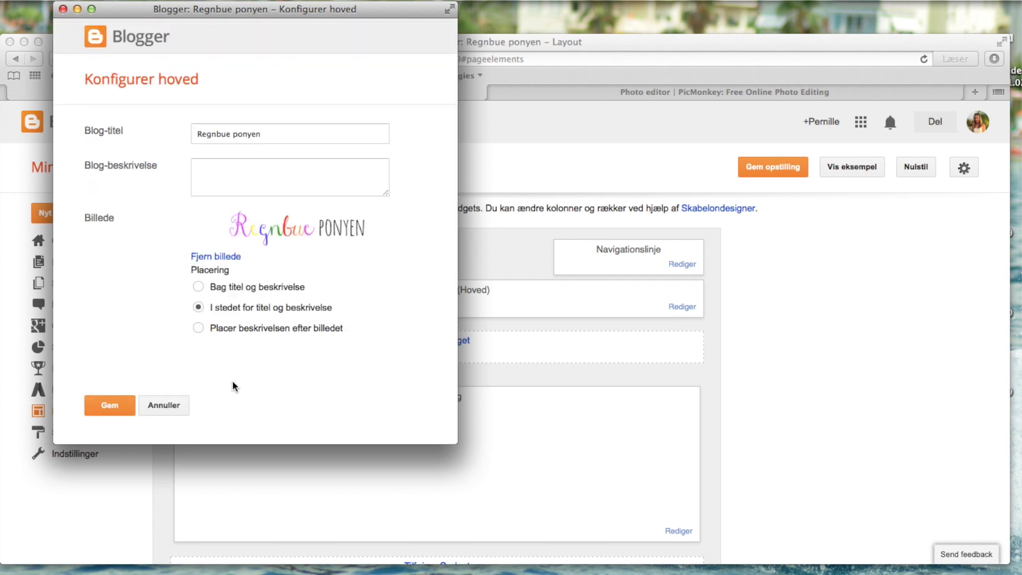
left_click(109, 407)
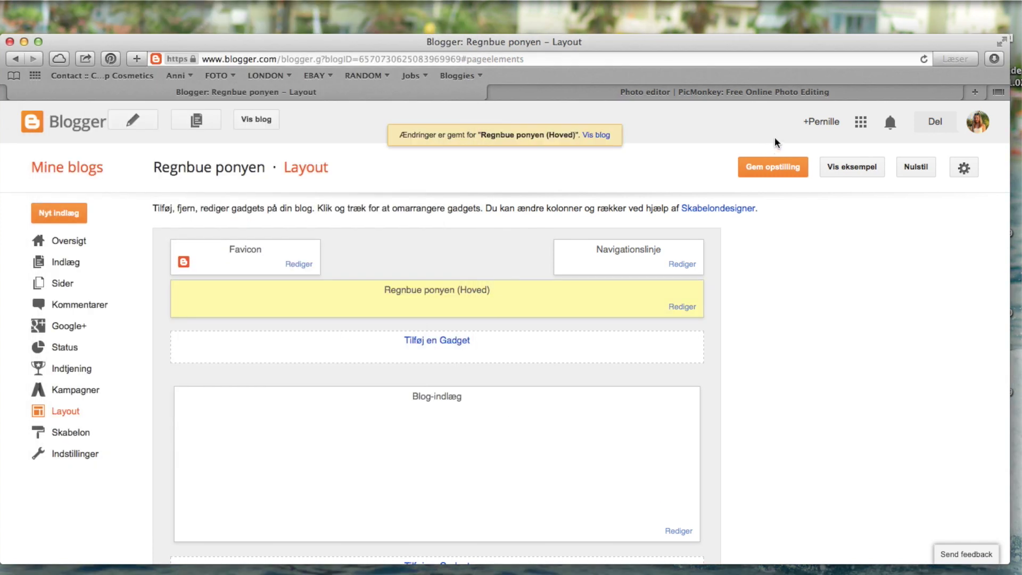
Step: Save the blog layout and view the live blog to check the header
left_click(776, 167)
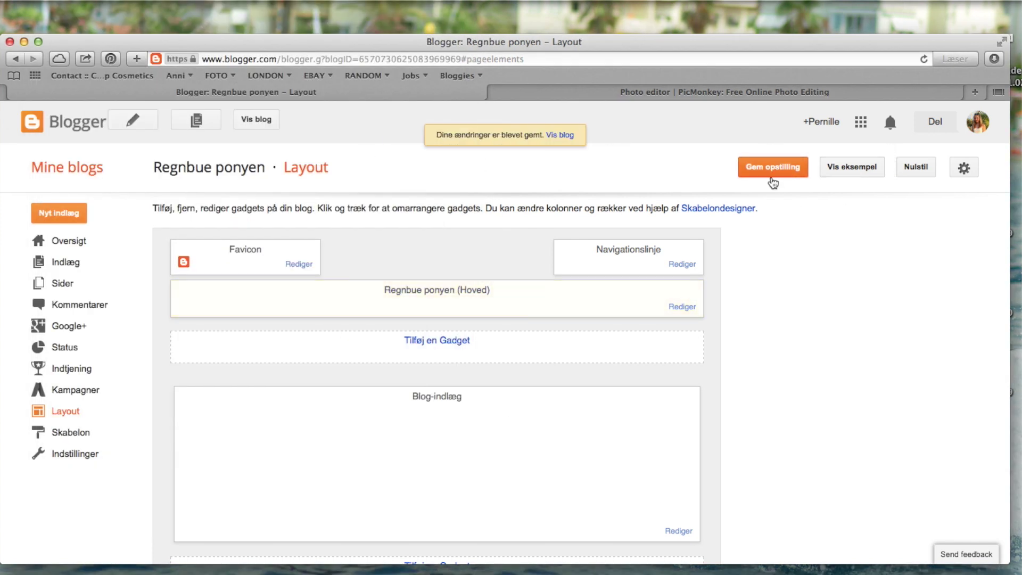
left_click(252, 123)
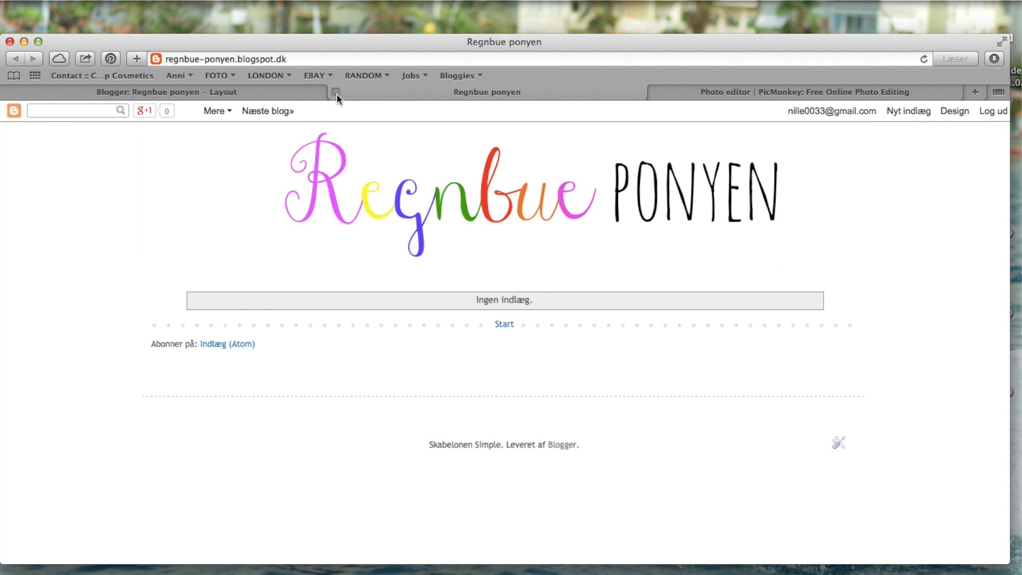
left_click(335, 93)
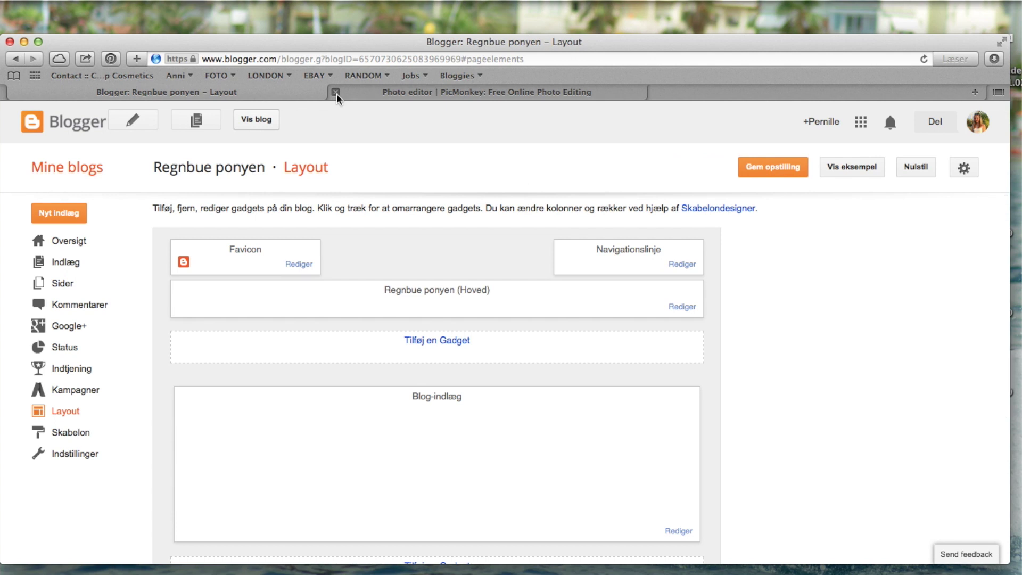
Step: Switch to PicMonkey and open the blank white .png image from the Overførsler folder
left_click(549, 92)
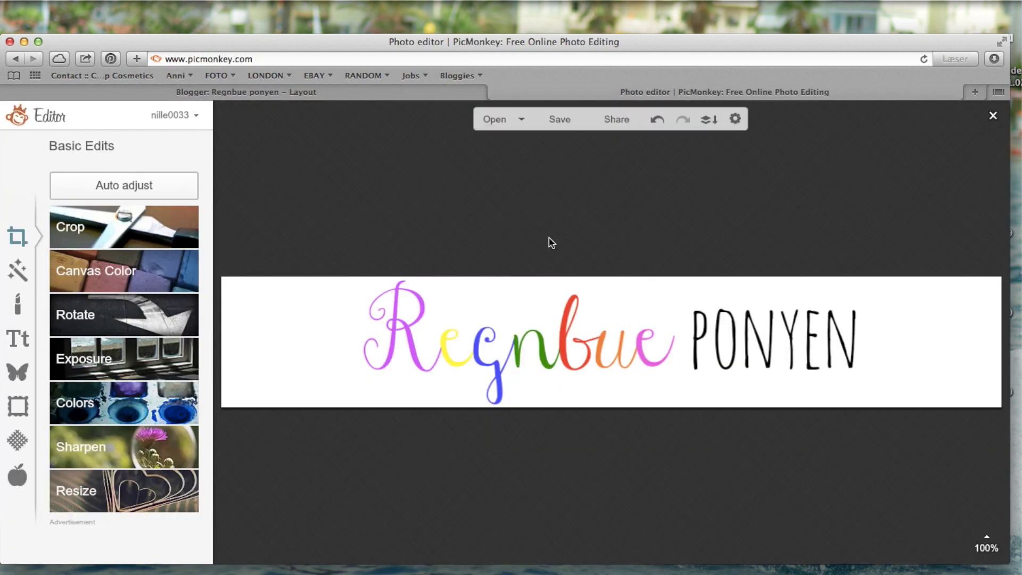
left_click(484, 119)
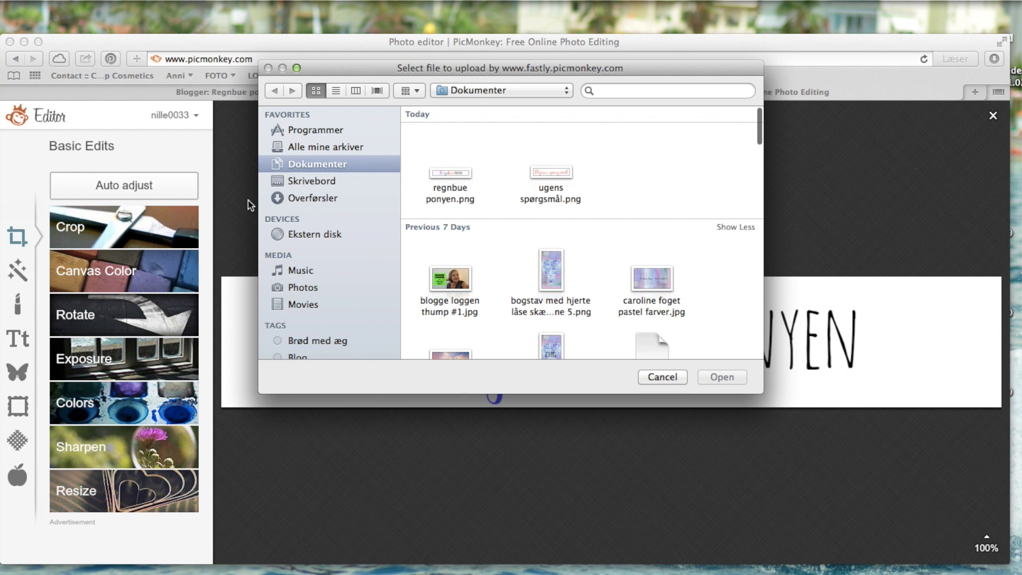
left_click(302, 202)
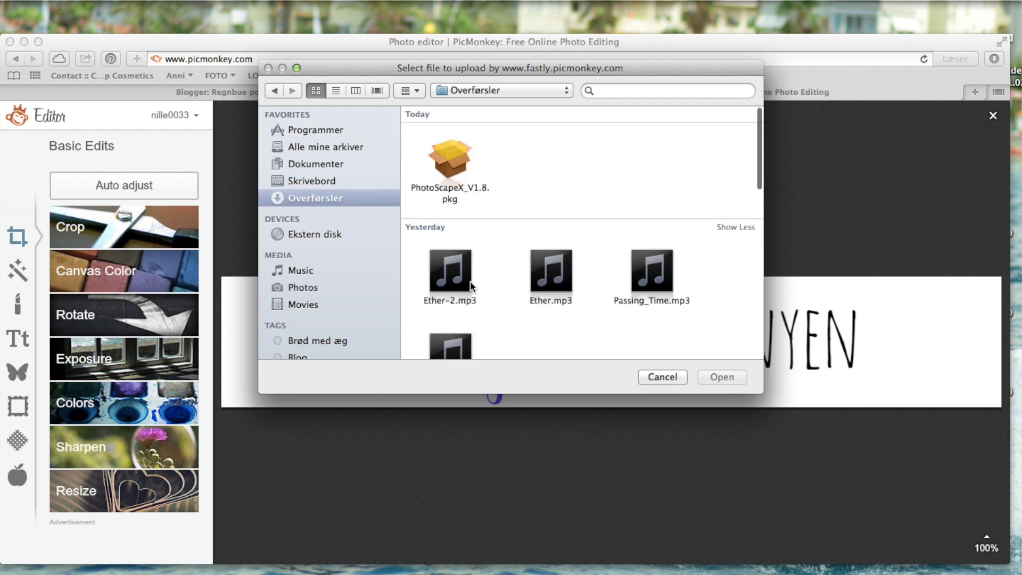
scroll(589, 297, "down", 5)
scroll(589, 297, "down", 2)
scroll(589, 297, "up", 10)
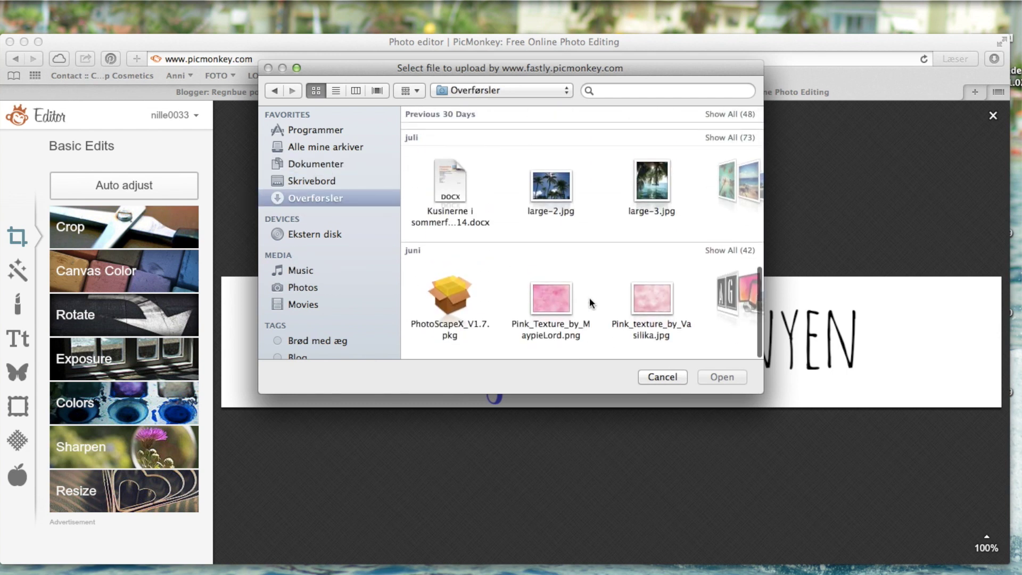
scroll(589, 297, "up", 4)
scroll(590, 297, "down", 10)
scroll(589, 297, "up", 1)
scroll(663, 282, "right", 5)
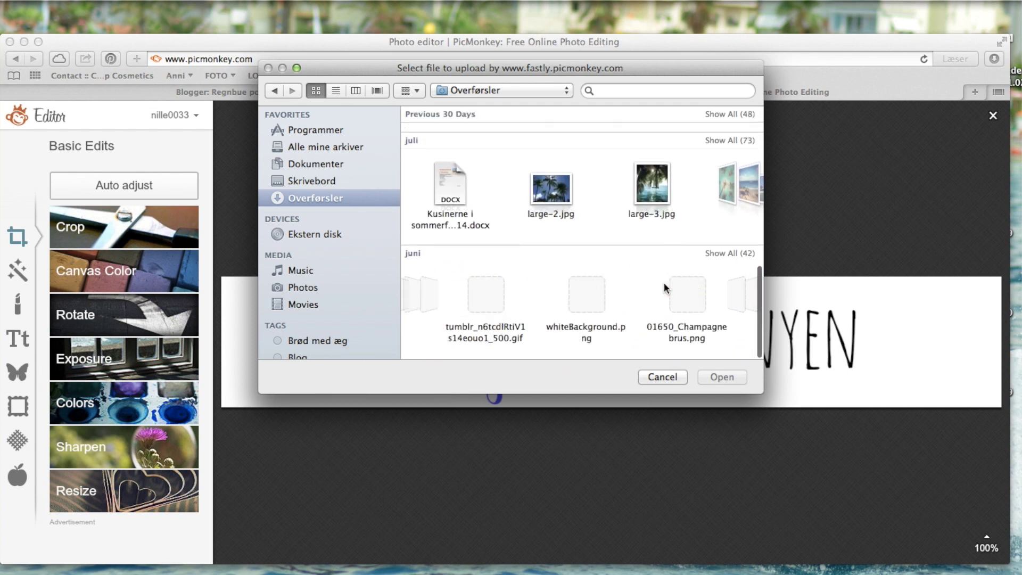
scroll(664, 282, "right", 10)
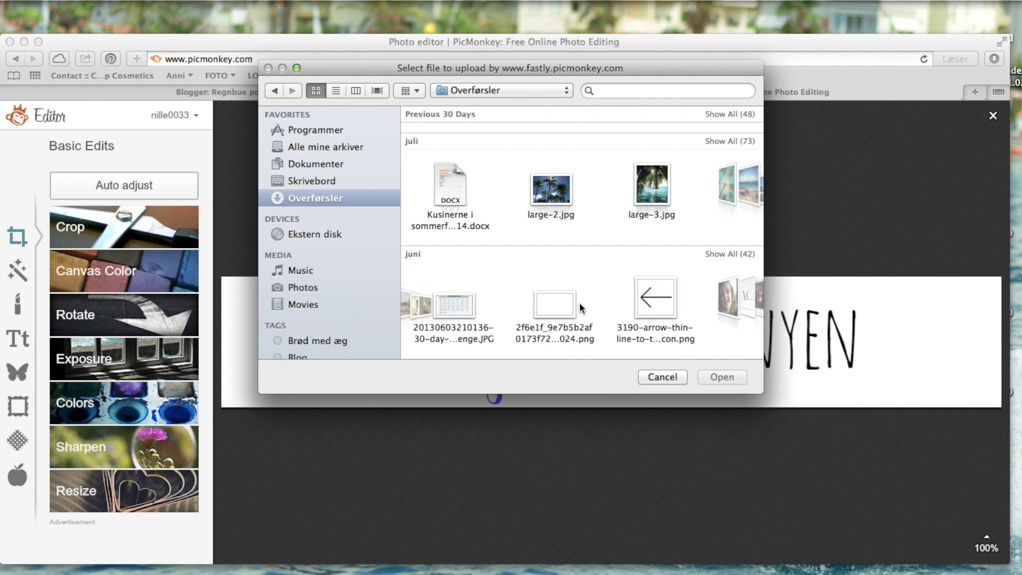
double_click(562, 302)
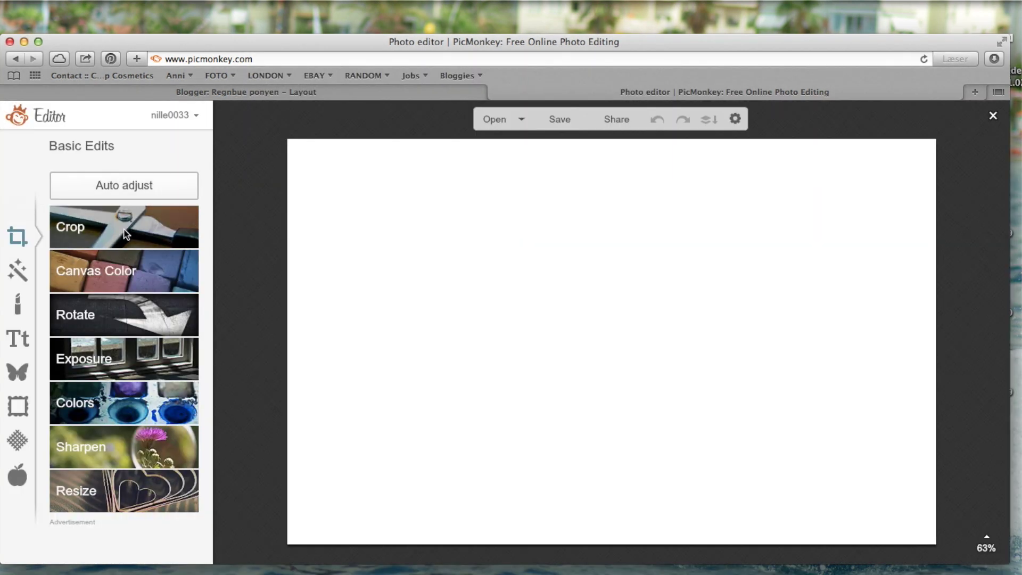
Step: Crop the blank image to a square with the size set to 400 pixels
left_click(126, 233)
left_click_drag(549, 347, 388, 244)
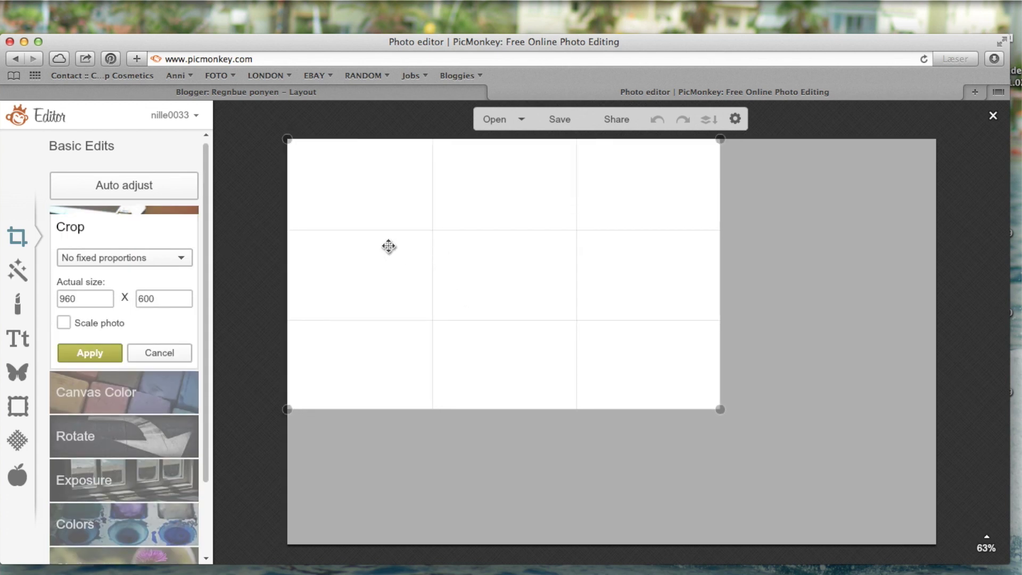
left_click(118, 257)
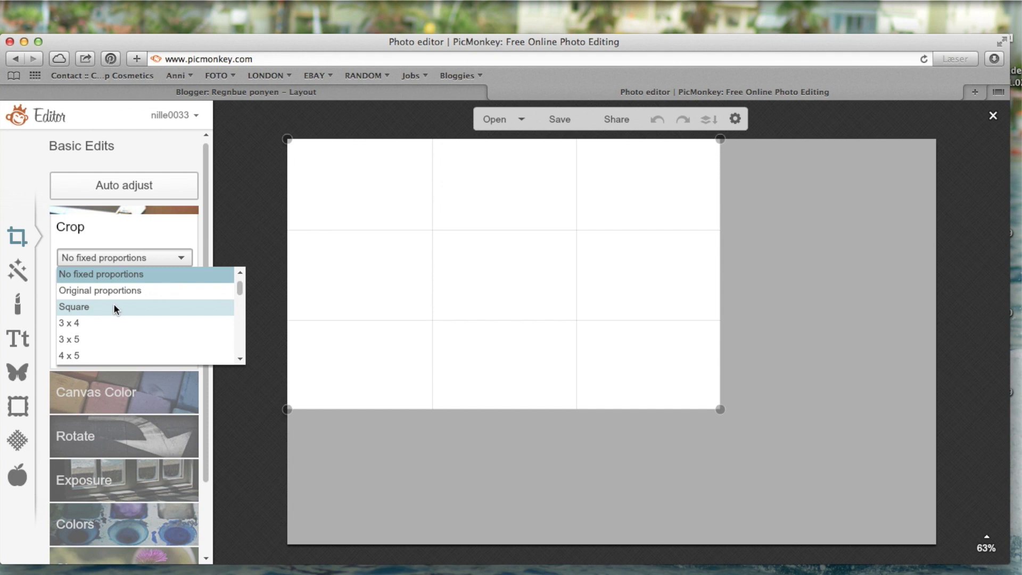
left_click(121, 306)
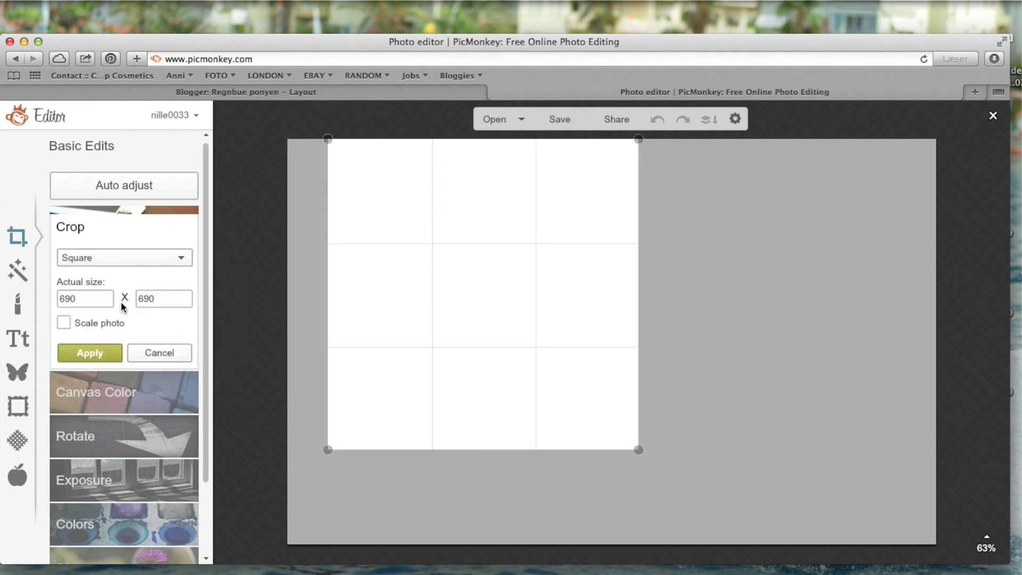
left_click_drag(491, 257, 349, 230)
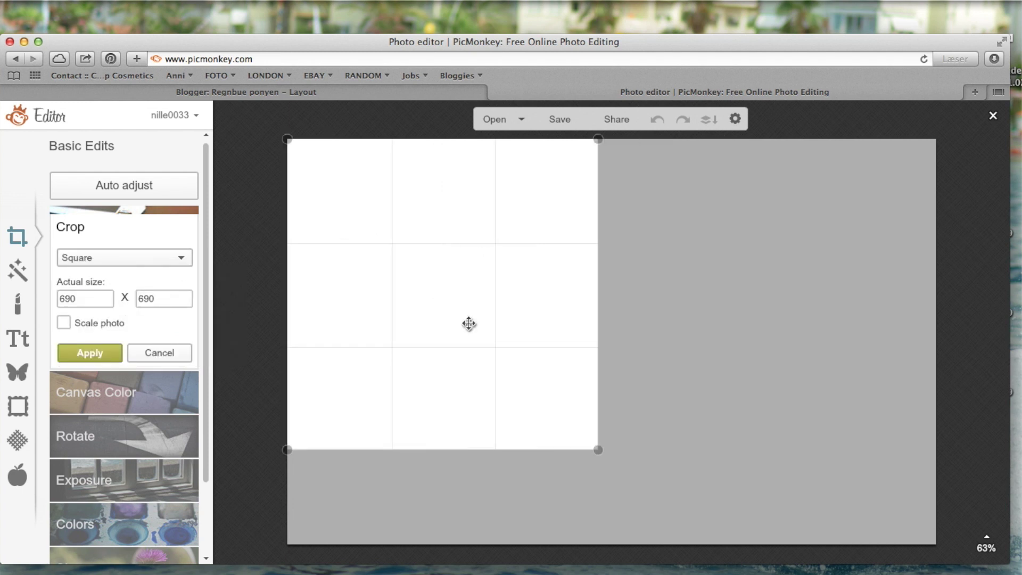
left_click_drag(596, 447, 567, 300)
left_click_drag(575, 306, 593, 319)
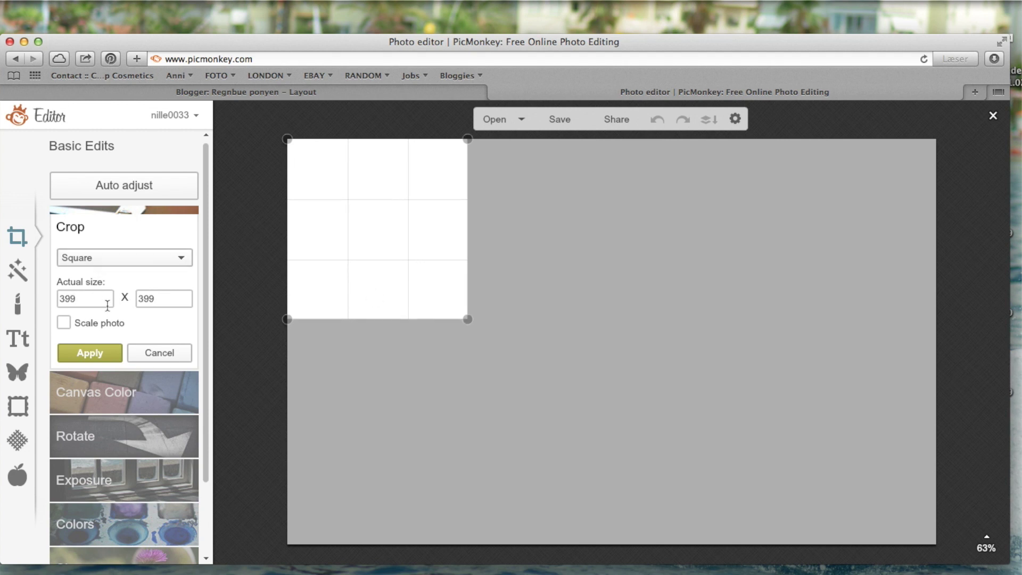
type("400")
left_click(90, 352)
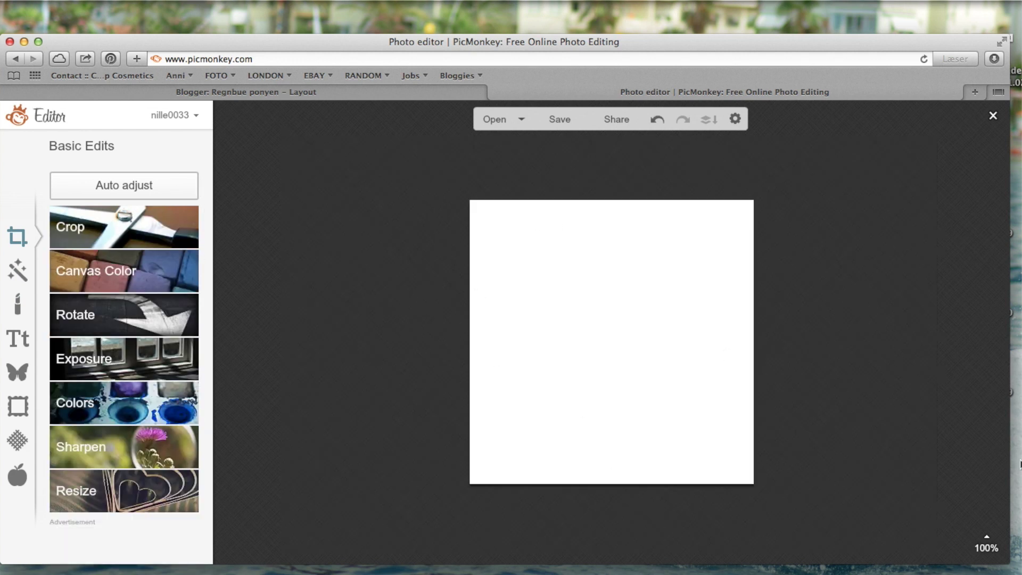
left_click(17, 337)
left_click(22, 374)
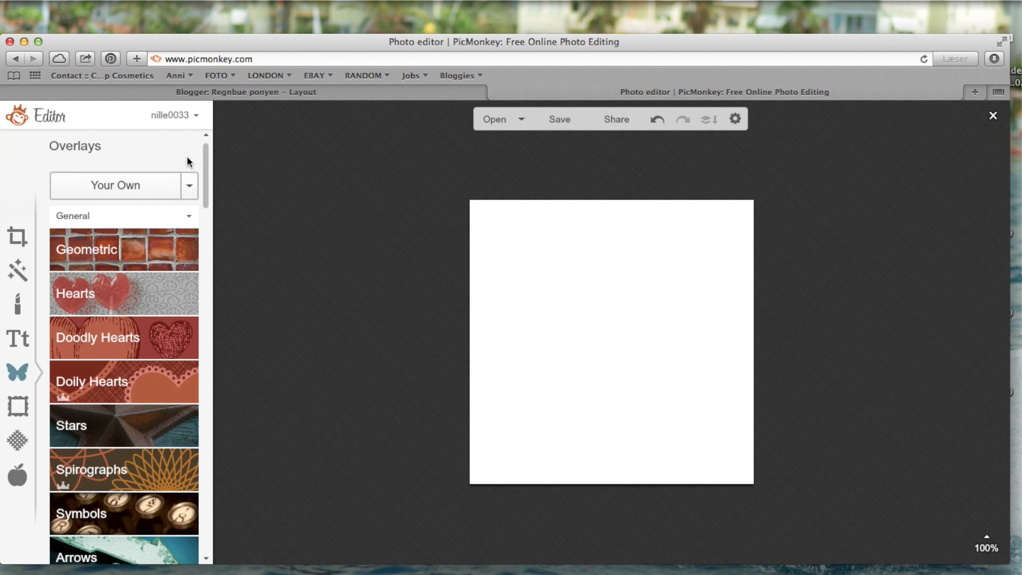
mouse_move(205, 151)
left_mouse_down()
mouse_move(222, 520)
mouse_move(207, 169)
left_mouse_up()
left_click(17, 234)
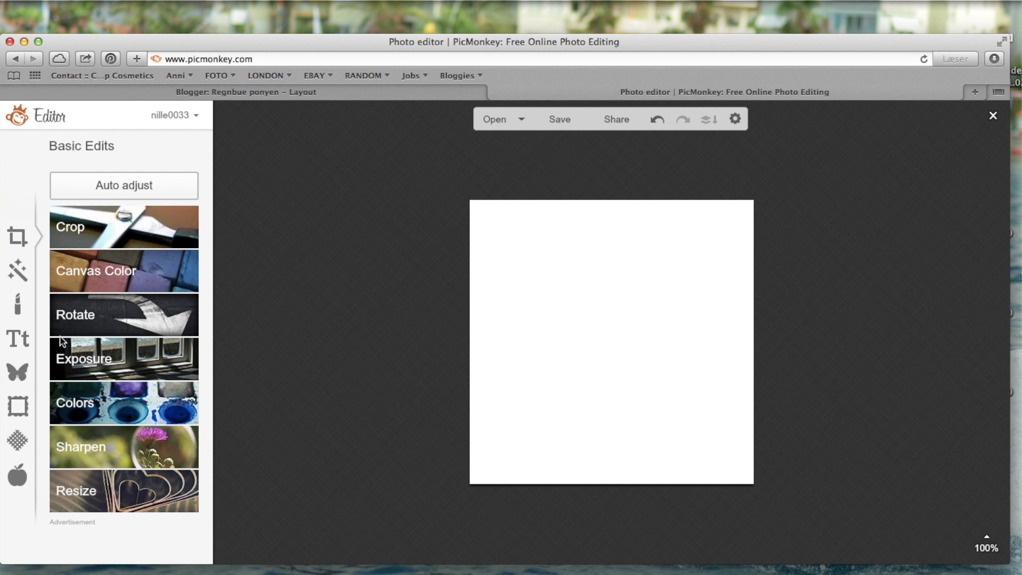
Step: Try the Draw effect with light purple (f5dbff) freehand strokes on the canvas at brush size 40
left_click(28, 270)
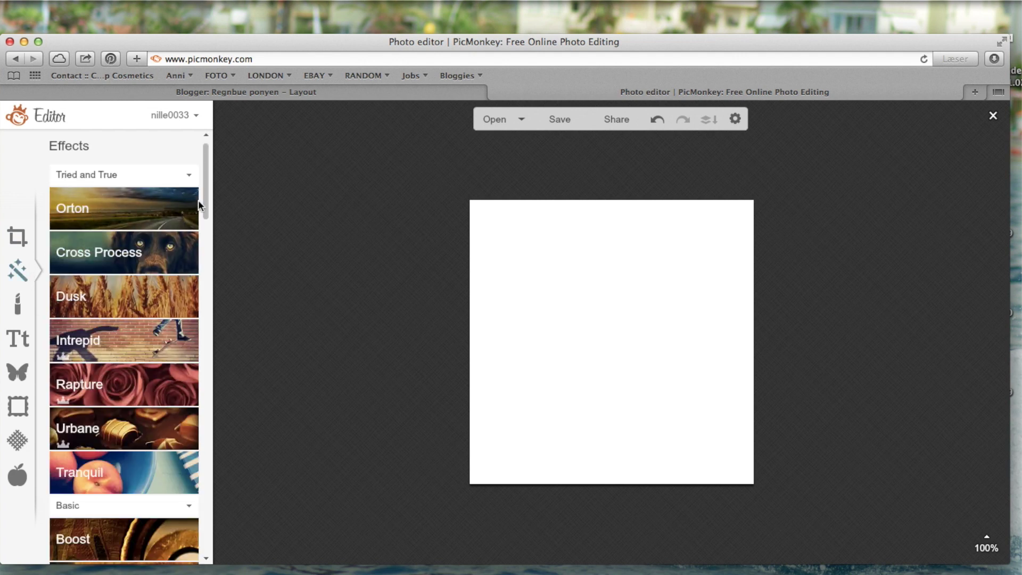
left_click_drag(212, 183, 213, 388)
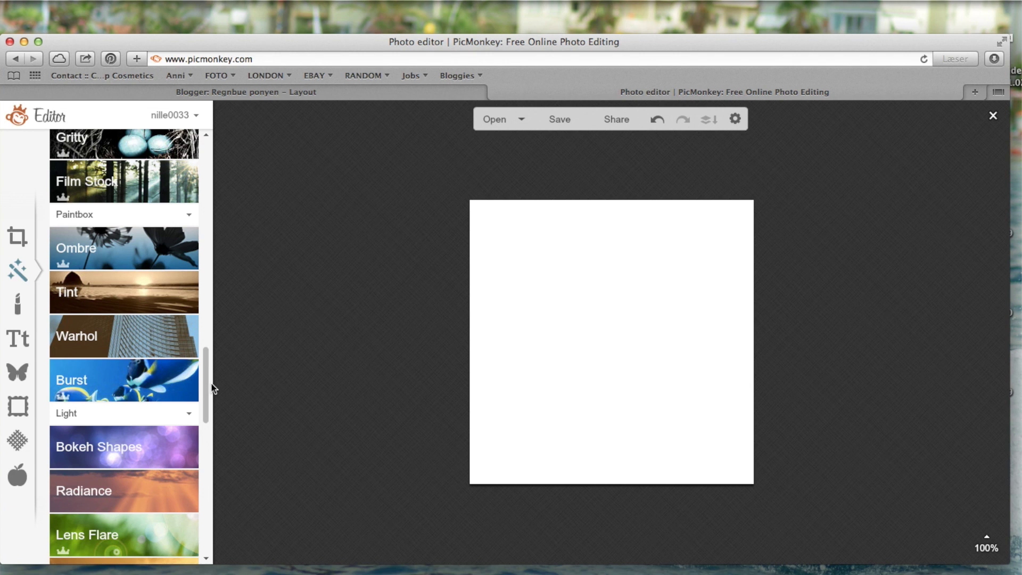
left_click_drag(212, 389, 223, 504)
left_click(69, 302)
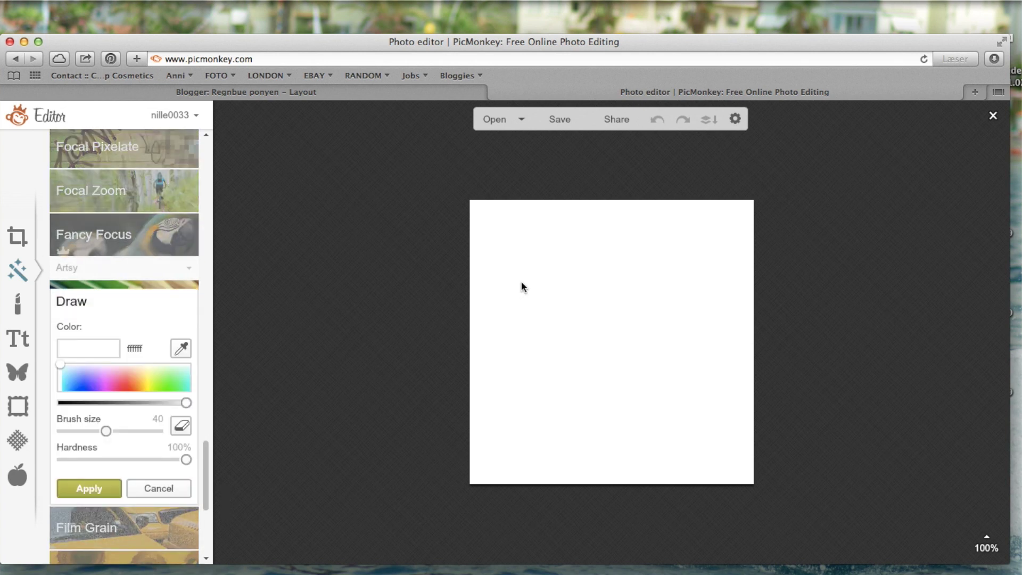
left_click(98, 368)
mouse_move(570, 267)
left_mouse_down()
mouse_move(554, 287)
mouse_move(559, 554)
mouse_move(585, 408)
left_mouse_up()
left_click_drag(516, 281, 503, 235)
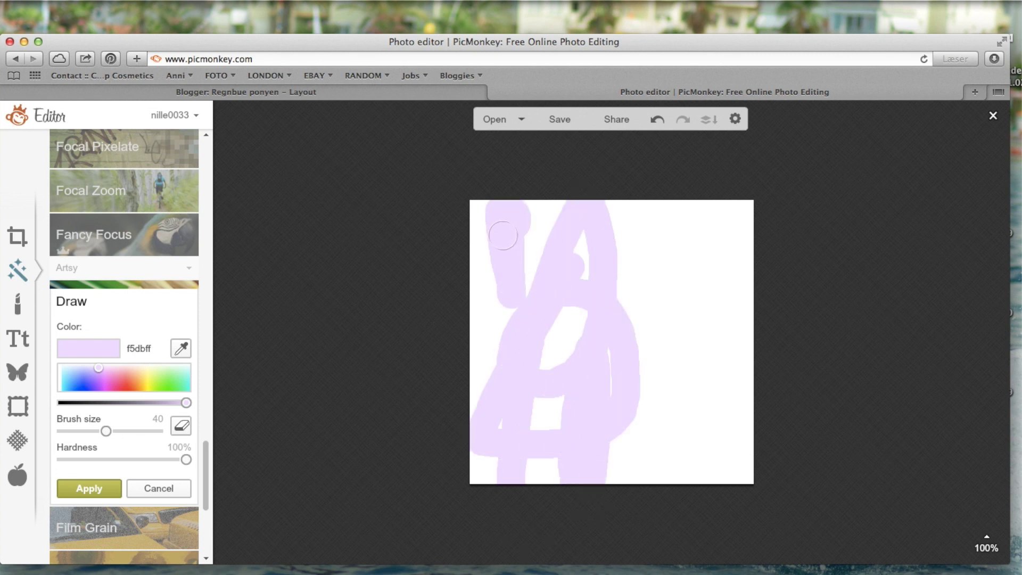
left_click(149, 486)
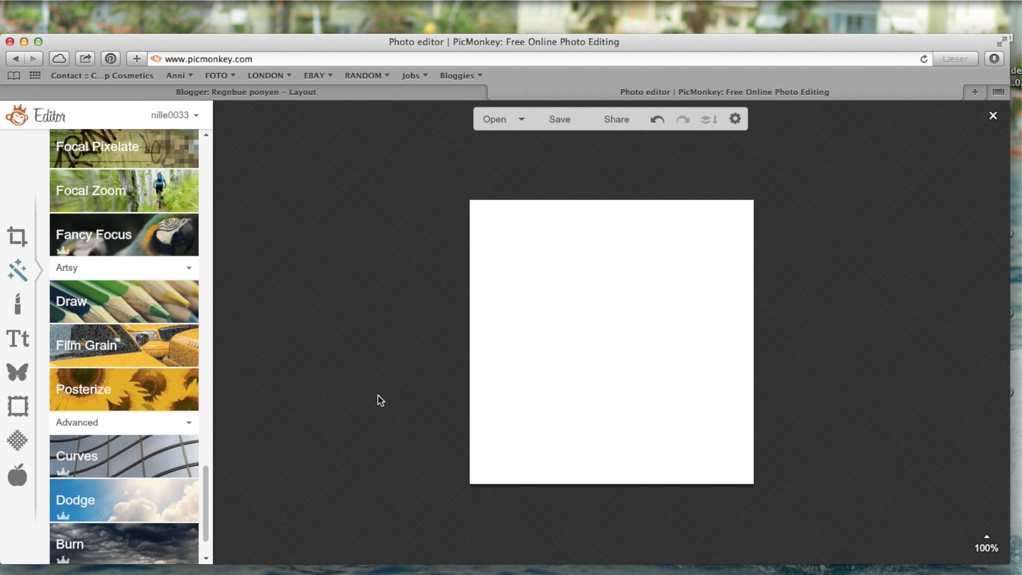
left_click(14, 307)
left_click(25, 341)
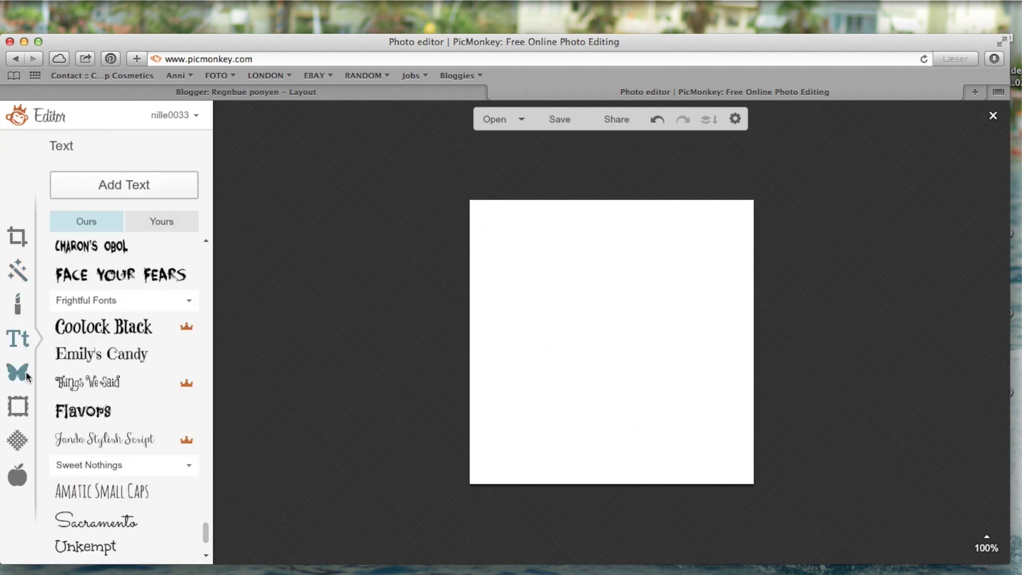
left_click(21, 372)
left_click(21, 440)
left_click(16, 477)
left_click(18, 235)
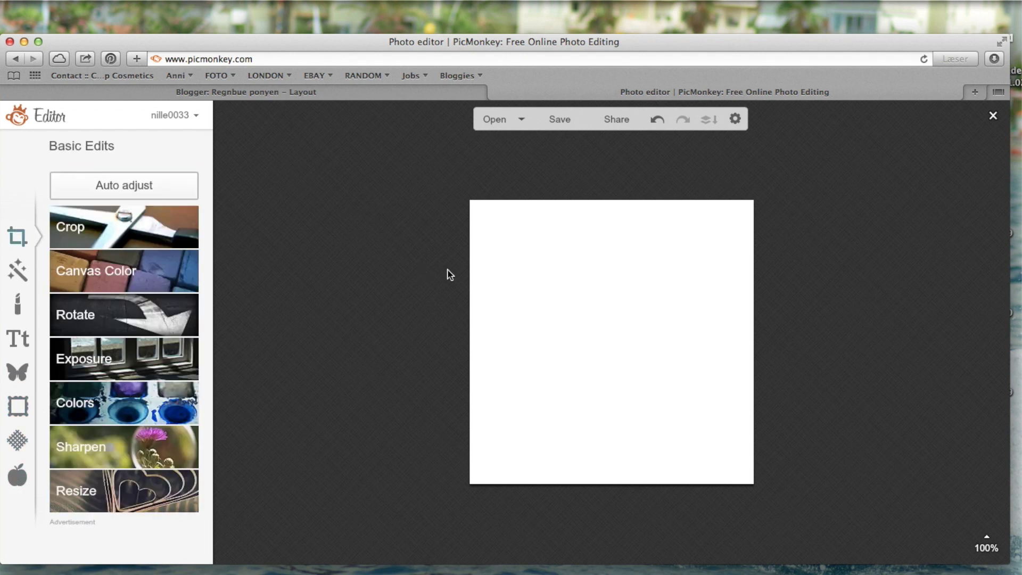
Step: Look up "regnbue clipart" images on Google in a new browser tab and examine the results for a suitable rainbow
left_click(977, 92)
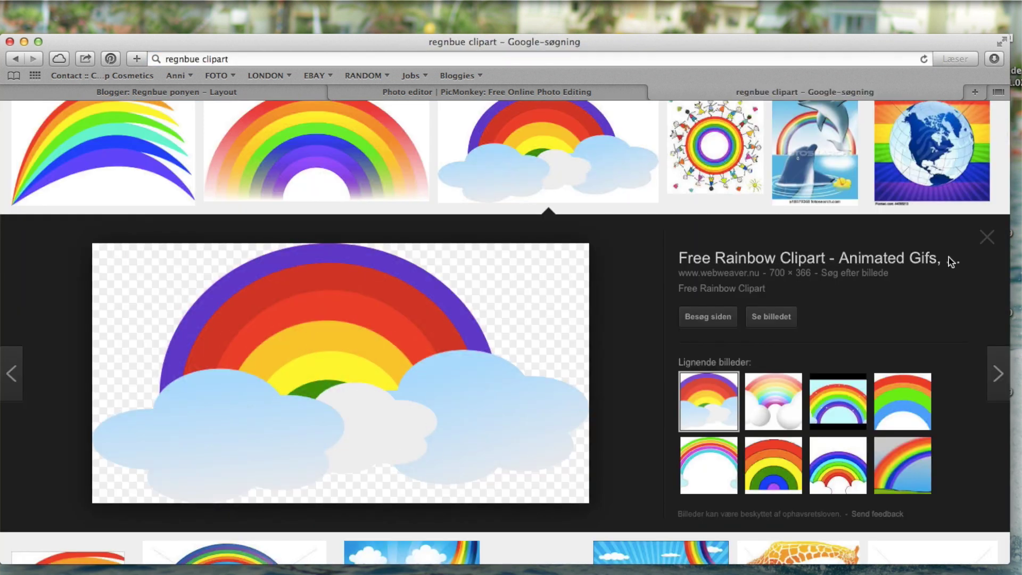
left_click(987, 237)
scroll(706, 389, "down", 10)
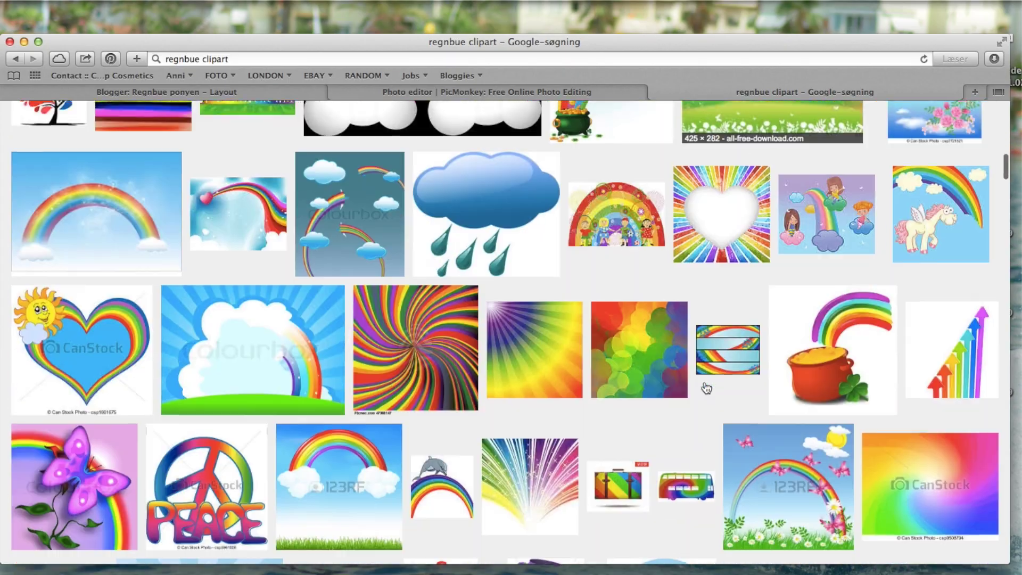
scroll(707, 389, "up", 2)
scroll(705, 386, "down", 10)
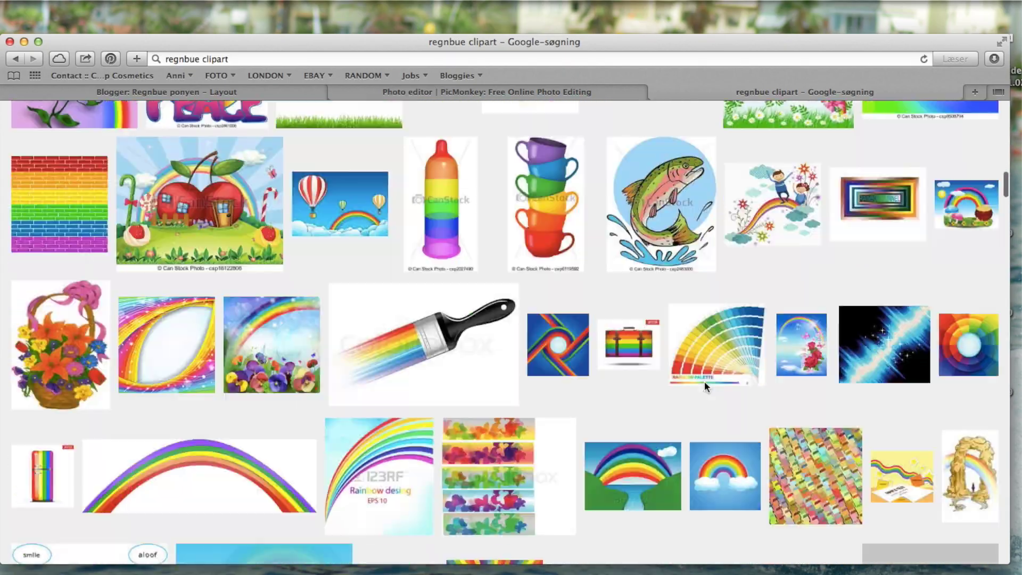
scroll(705, 381, "down", 4)
scroll(705, 386, "down", 4)
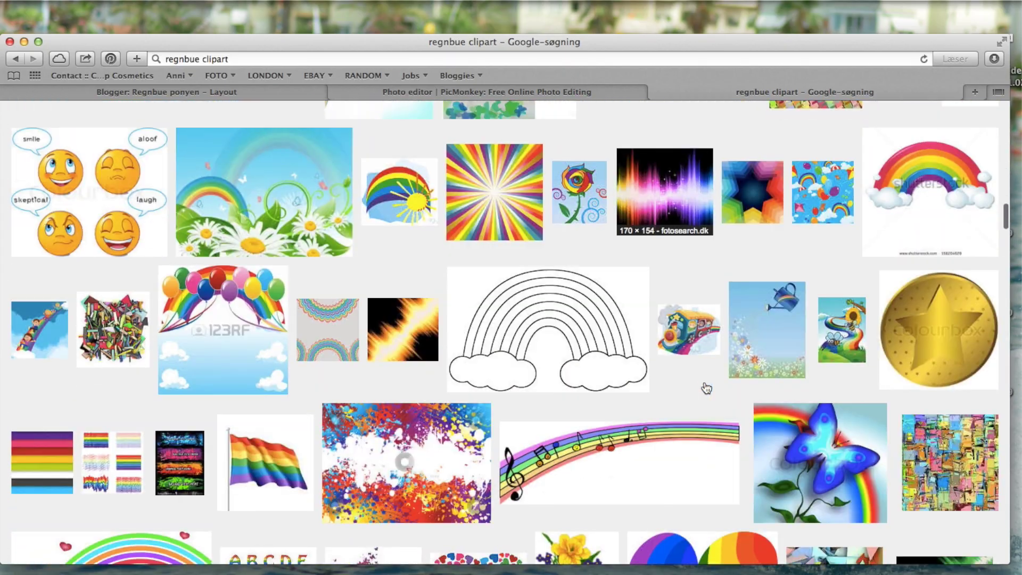
scroll(707, 389, "up", 20)
Step: Change the Google image search to "rainbow clipart"
left_click(139, 120)
left_click(137, 120)
left_click(139, 121)
left_click_drag(139, 121, 57, 122)
type("rainbow")
key("Return")
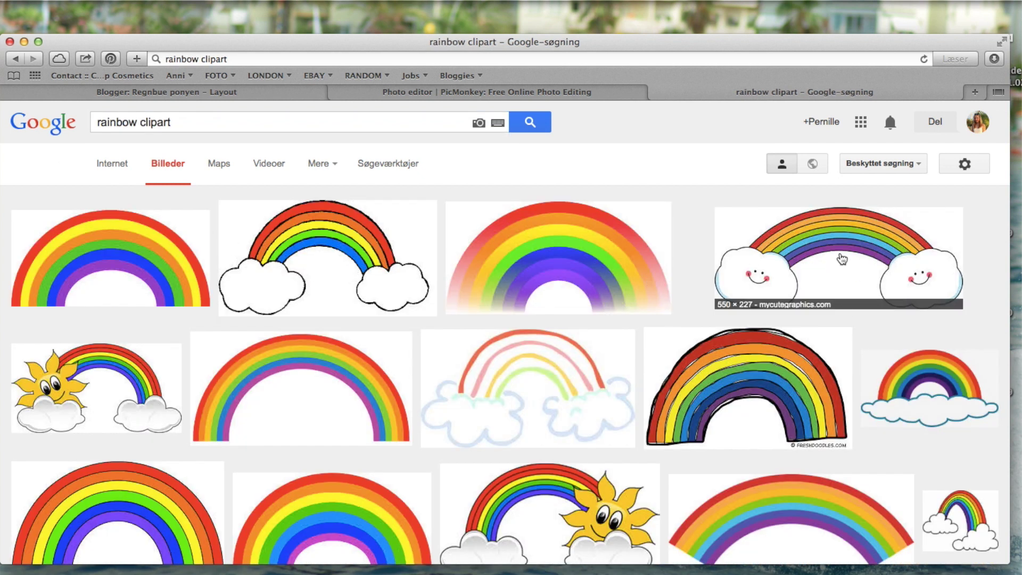
Step: Preview the small rainbow with two clouds and several of its similar images in the Google results
scroll(783, 399, "down", 5)
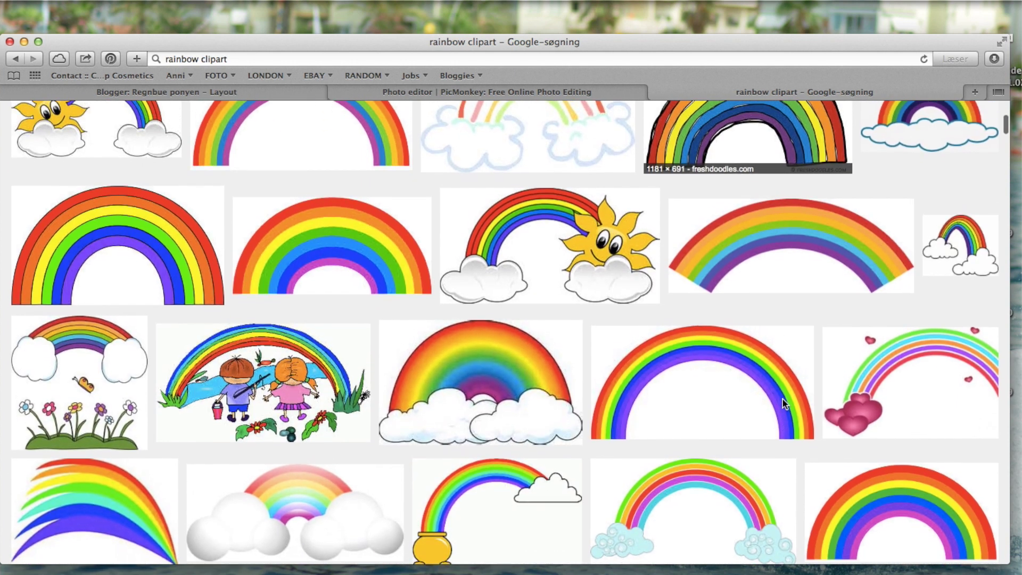
left_click(981, 274)
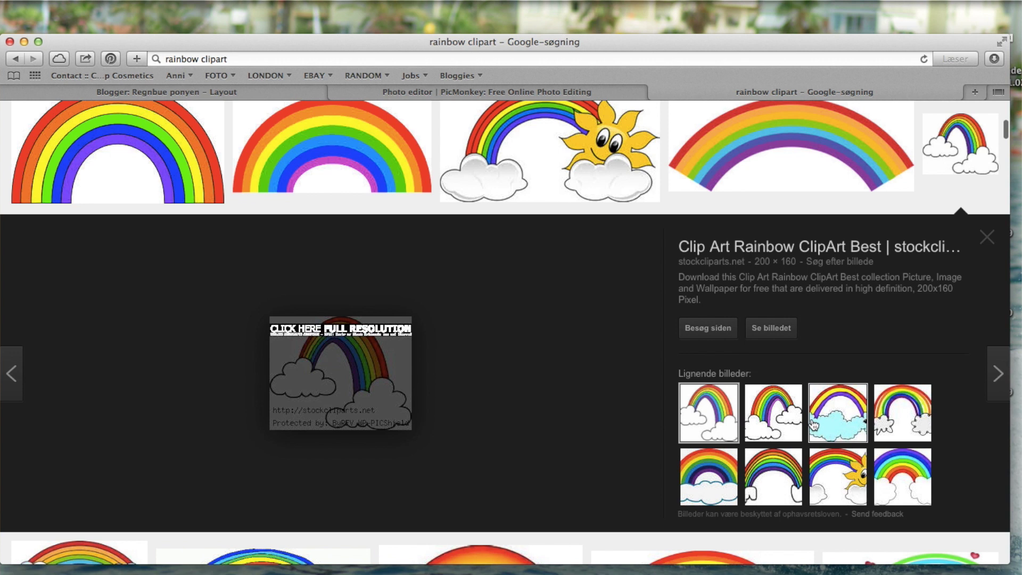
left_click(774, 414)
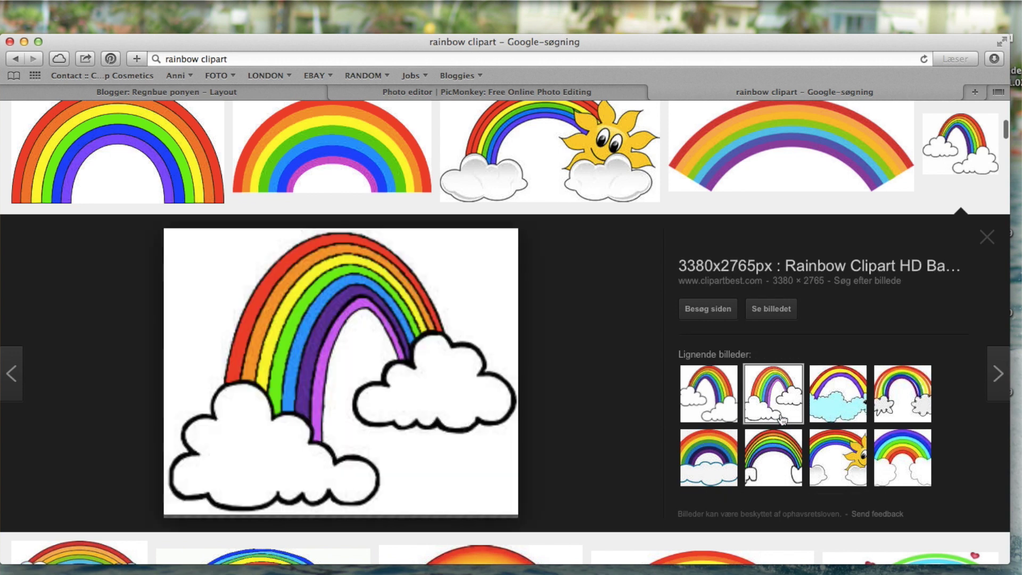
left_click(814, 414)
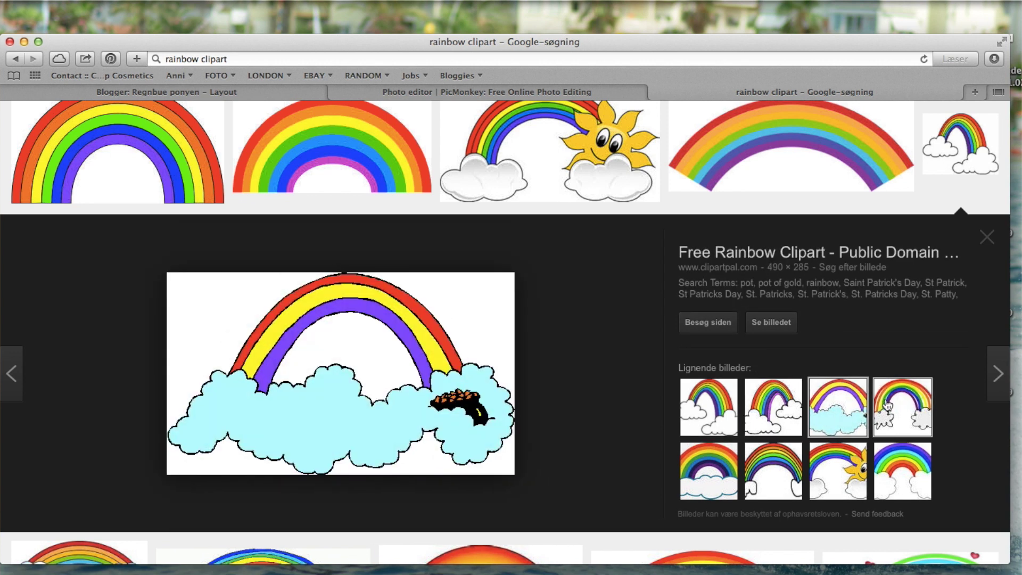
left_click(887, 406)
left_click(987, 236)
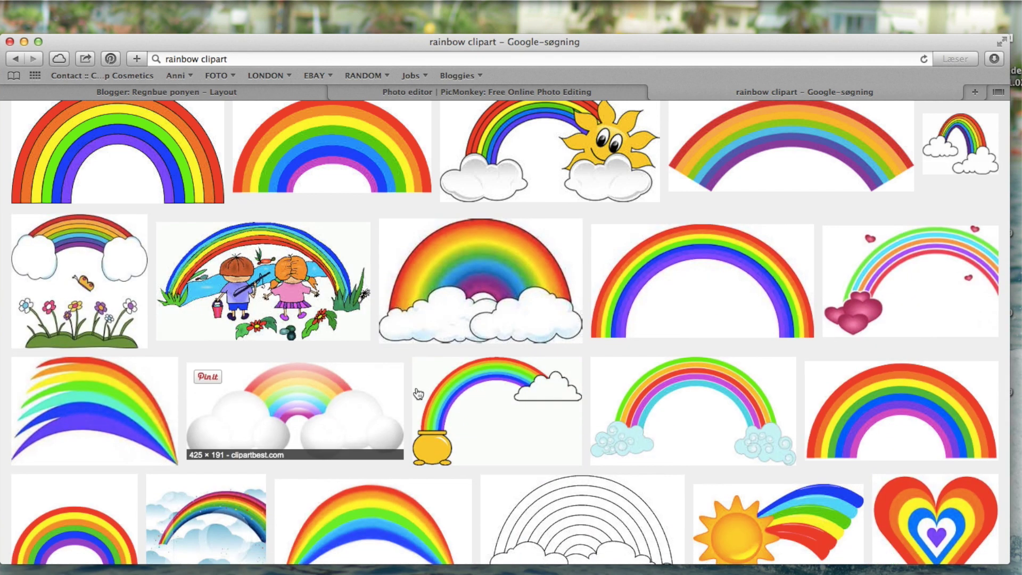
Step: Browse further through the rainbow clipart results for a suitable image
scroll(476, 382, "down", 6)
scroll(476, 382, "up", 3)
scroll(475, 383, "up", 3)
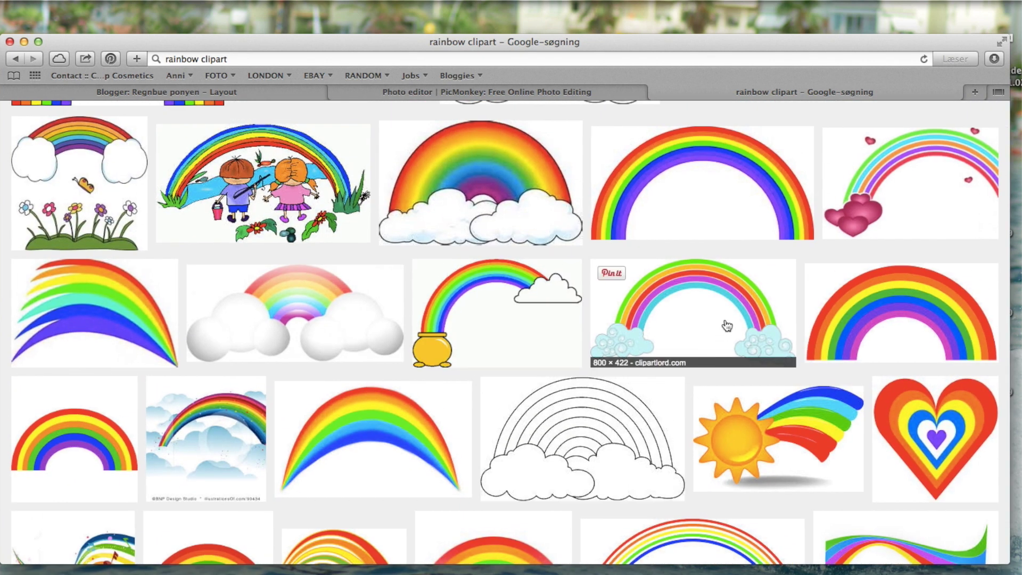
scroll(735, 383, "down", 4)
scroll(751, 399, "down", 6)
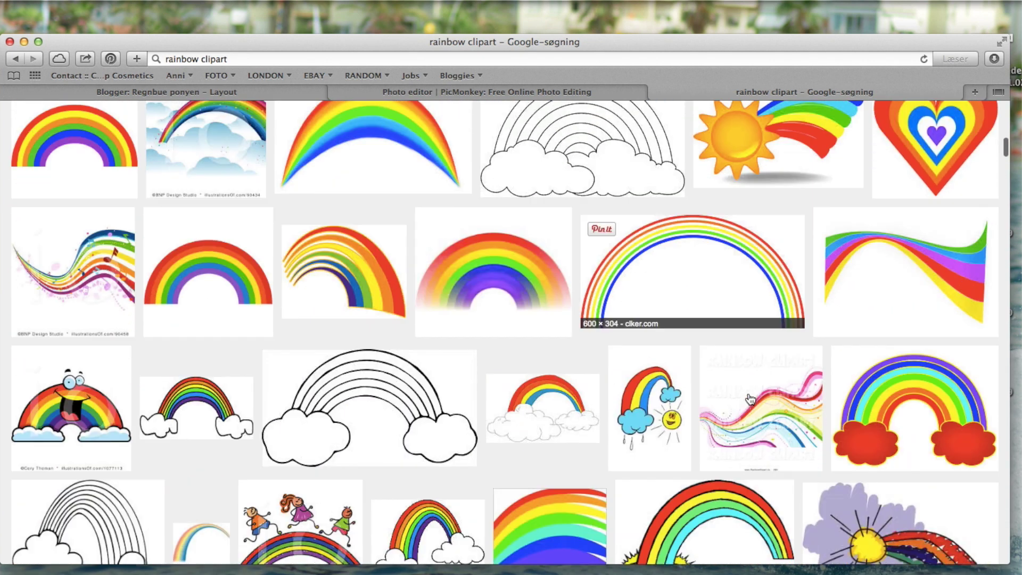
scroll(749, 393, "down", 5)
scroll(748, 393, "up", 15)
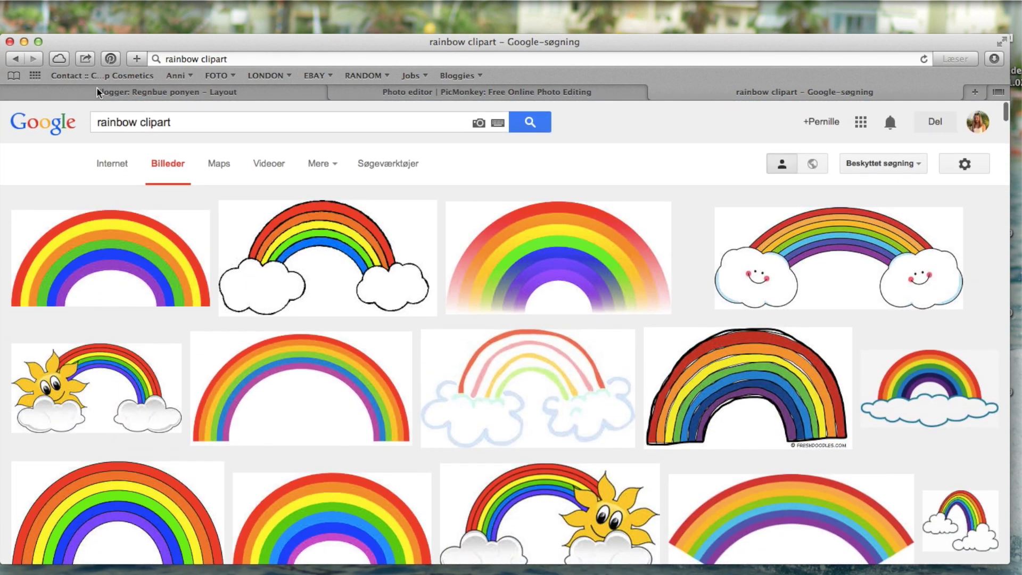
Step: Refine the Google image search to "rainbow clipart png"
left_click(190, 122)
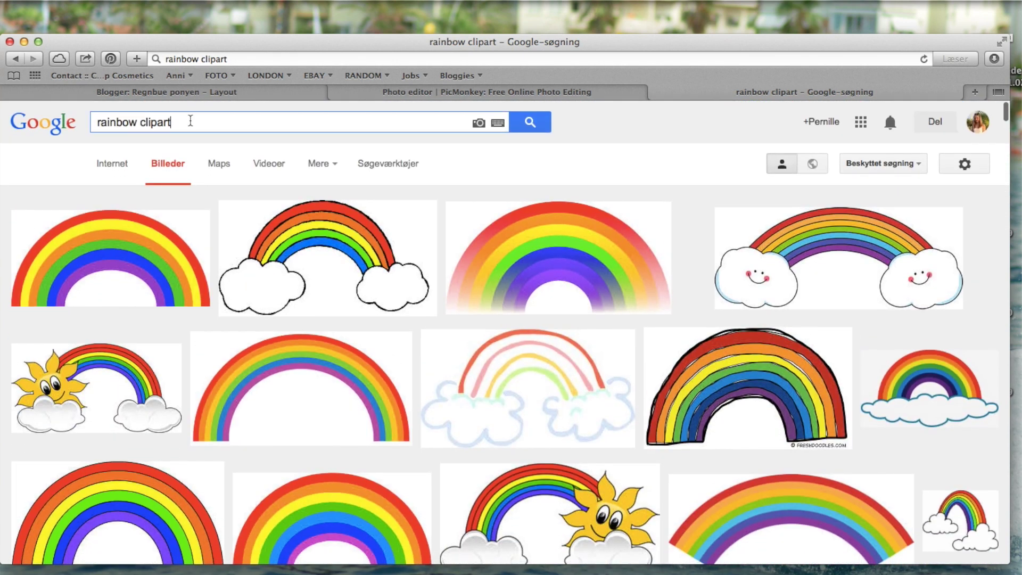
type("png")
key("Return")
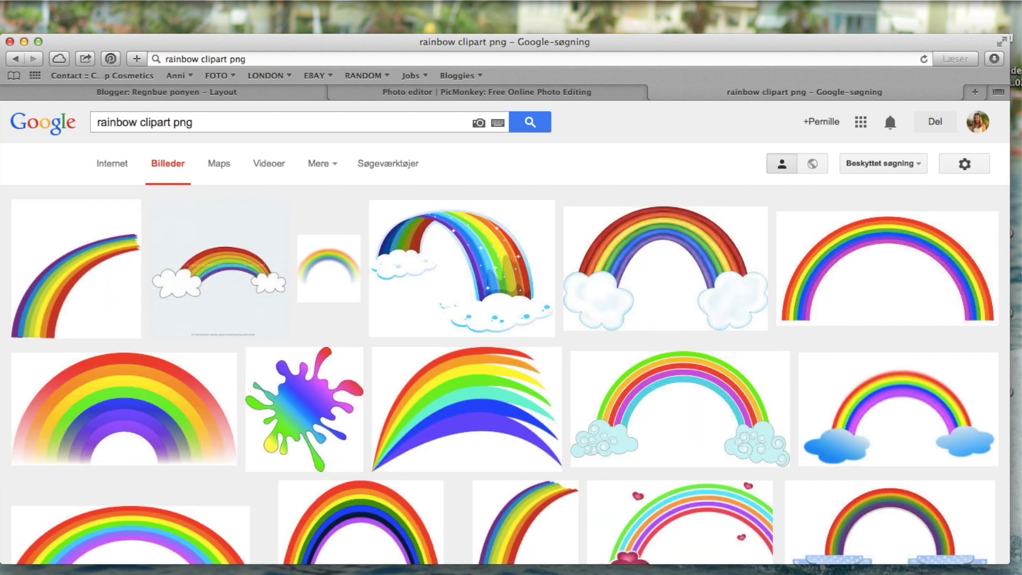
Step: Preview the first row of PNG rainbows one by one, up to the plain wide arch with a transparent background
left_click(80, 276)
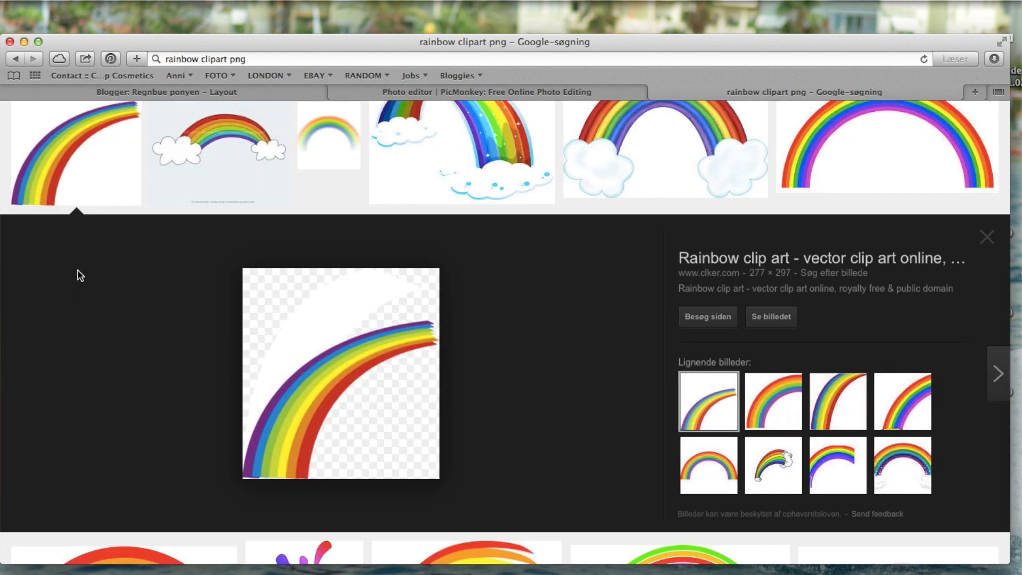
key("Right")
key("Right")
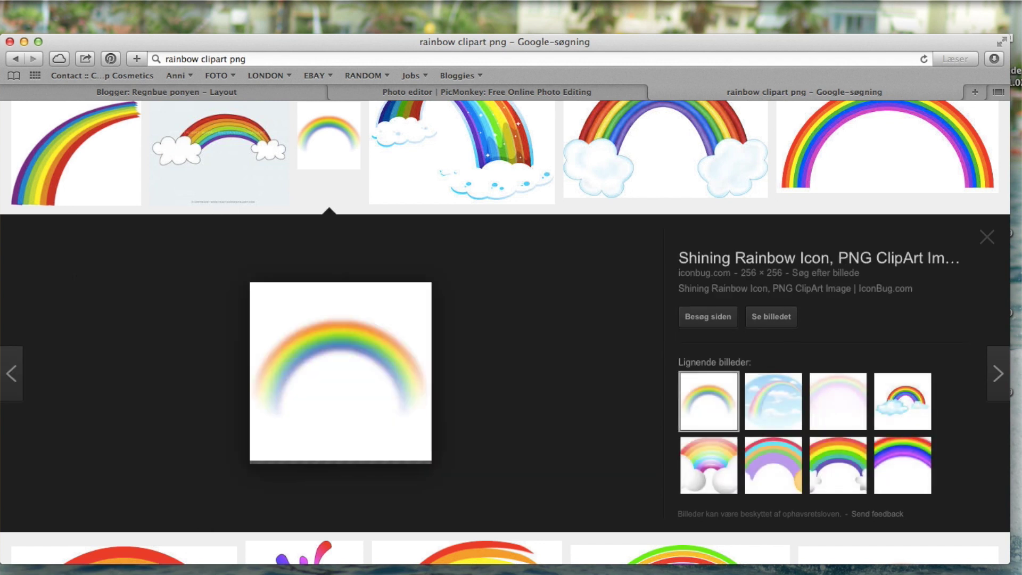
key("Right")
key("Right")
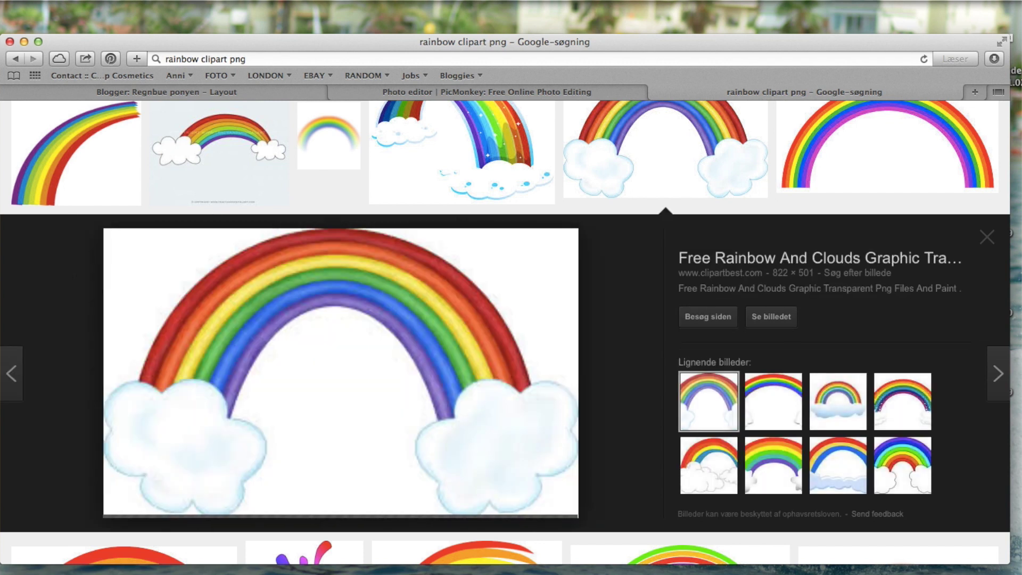
key("Right")
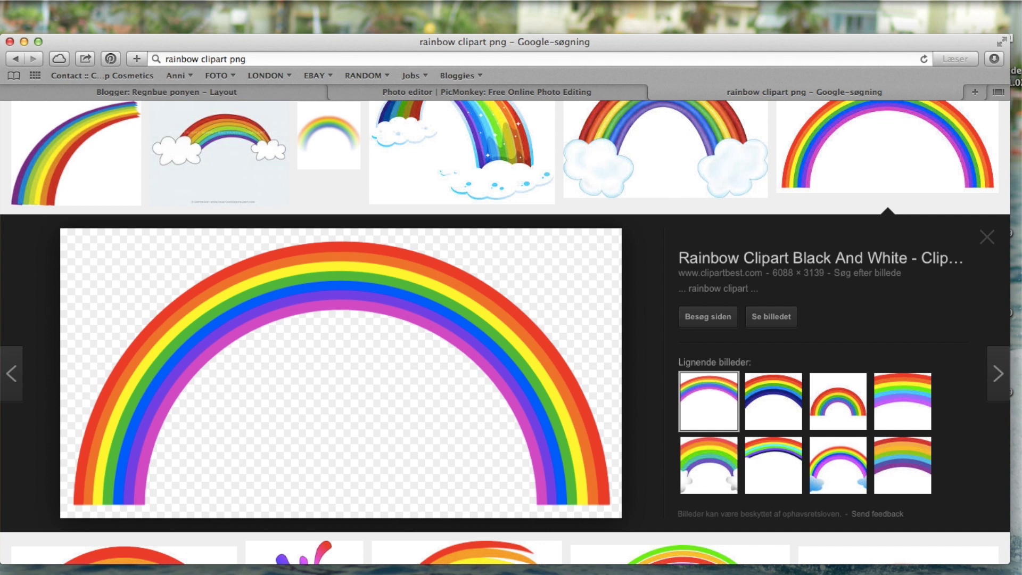
Step: Switch back to the PicMonkey editor and add the rainbow file 9TRRGbRyc.png as a custom overlay
key("ctrl+shift+Tab")
left_click(18, 372)
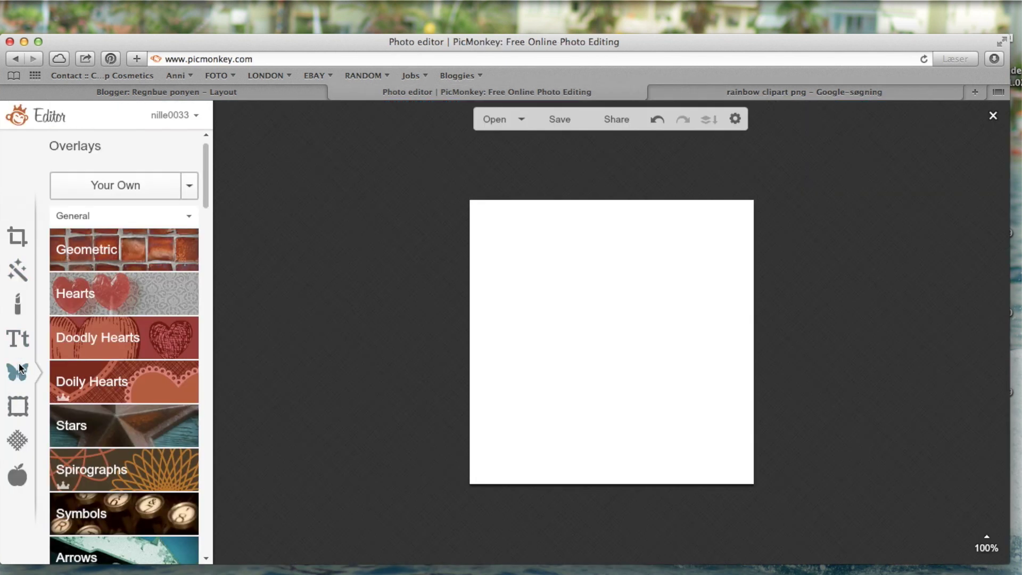
left_click(96, 195)
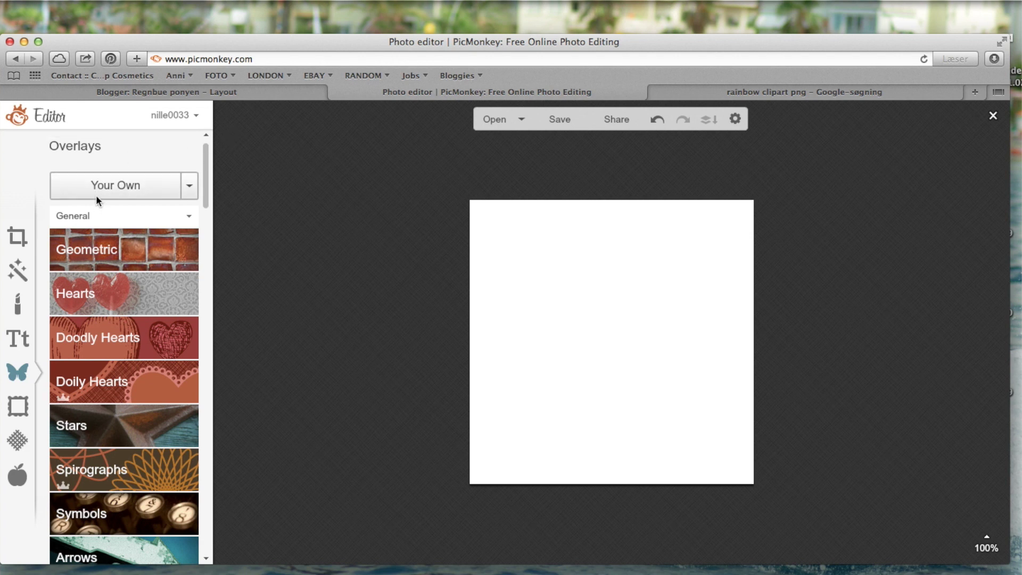
scroll(360, 261, "down", 5)
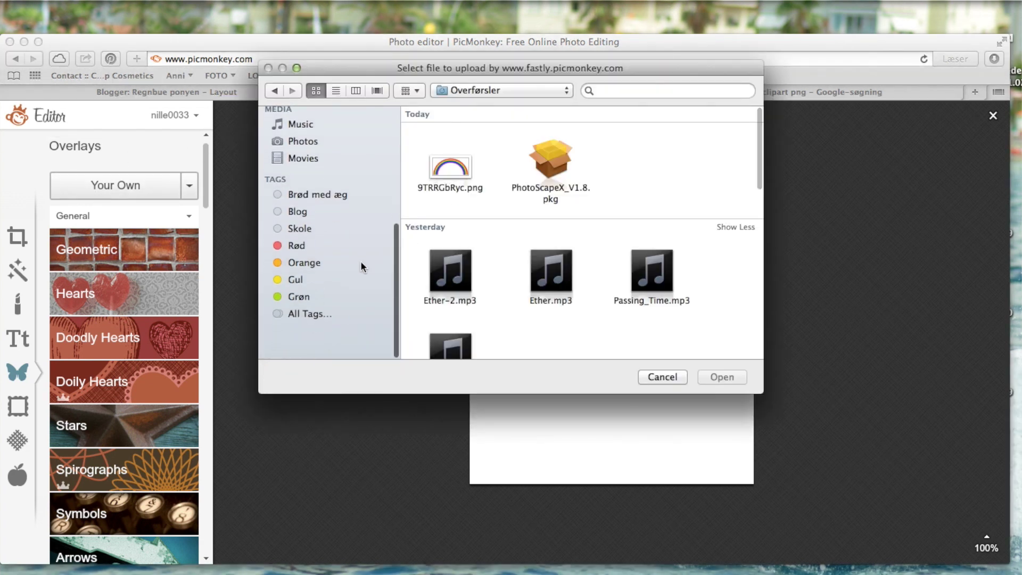
double_click(440, 160)
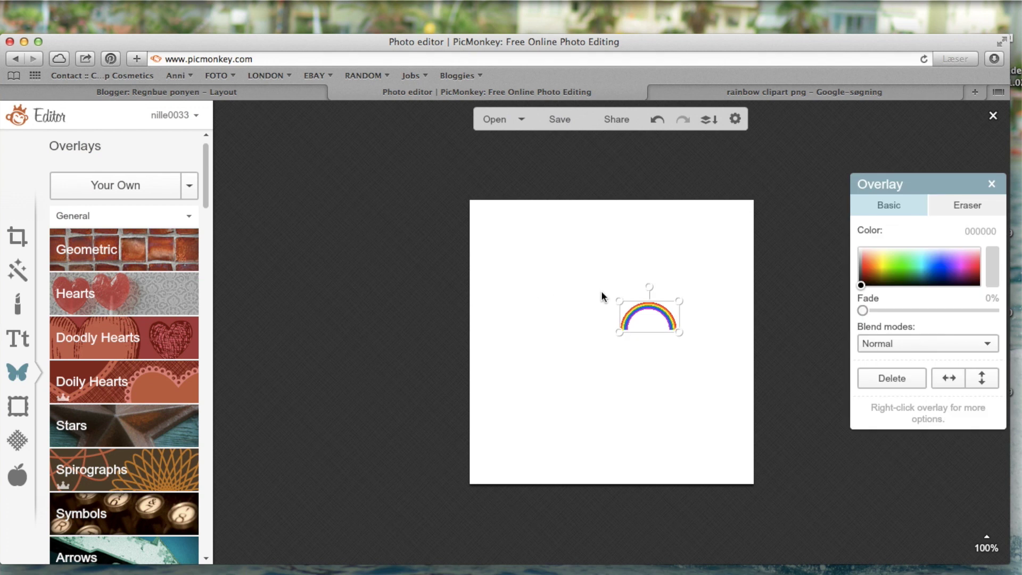
Step: Enlarge the rainbow overlay to almost the full canvas width and centre it horizontally in the upper half
left_click_drag(679, 335, 955, 473)
left_click_drag(675, 439, 497, 360)
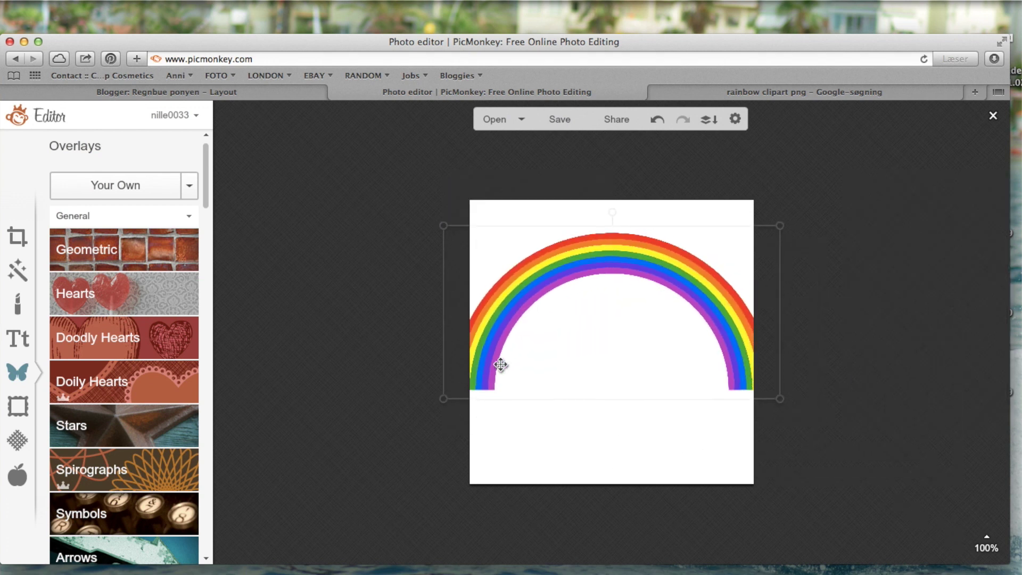
left_click_drag(780, 398, 737, 392)
left_click_drag(651, 332, 664, 330)
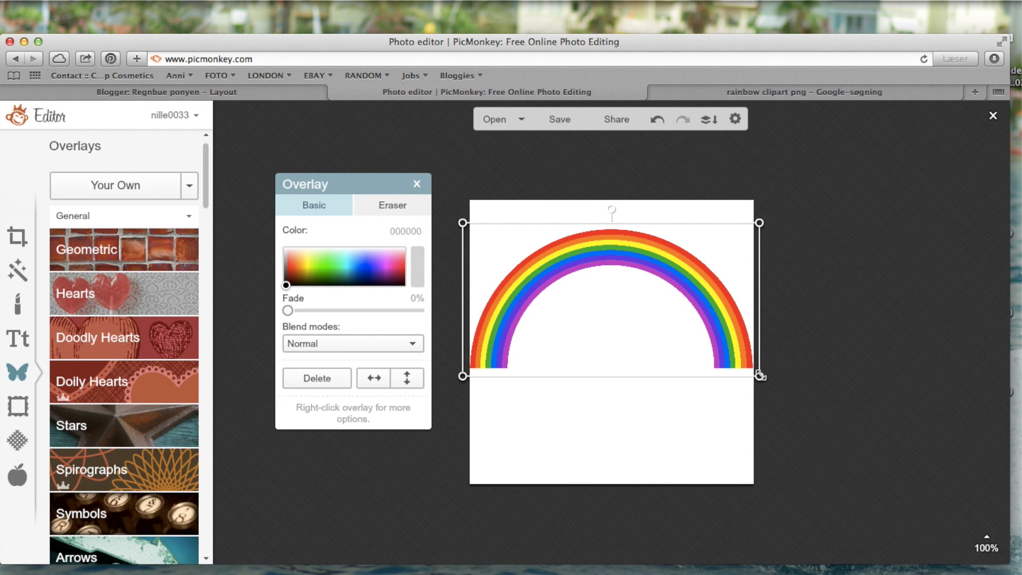
left_click_drag(761, 375, 752, 373)
left_click_drag(677, 336, 680, 335)
left_click_drag(759, 374, 714, 364)
left_click(797, 427)
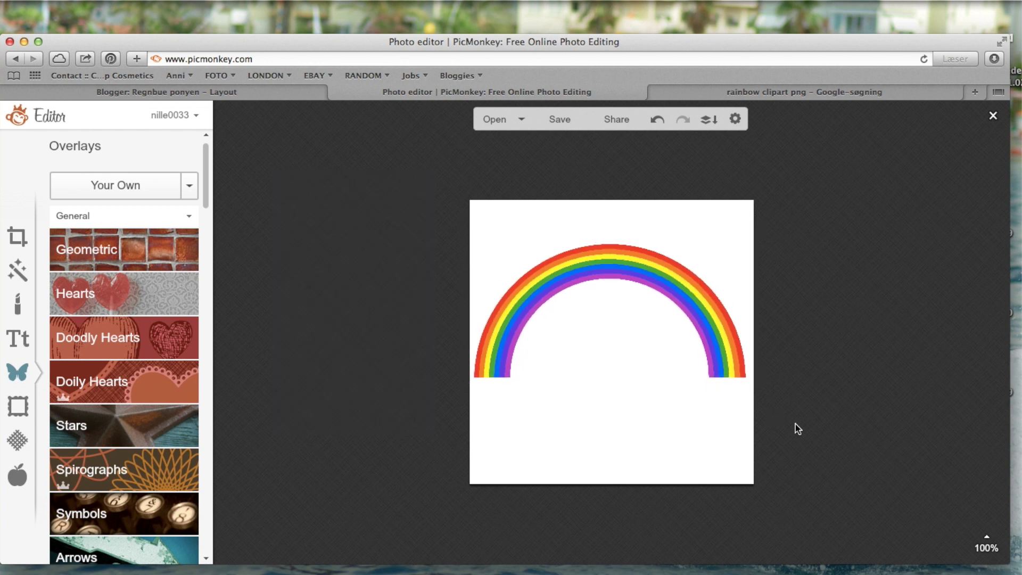
left_click(659, 273)
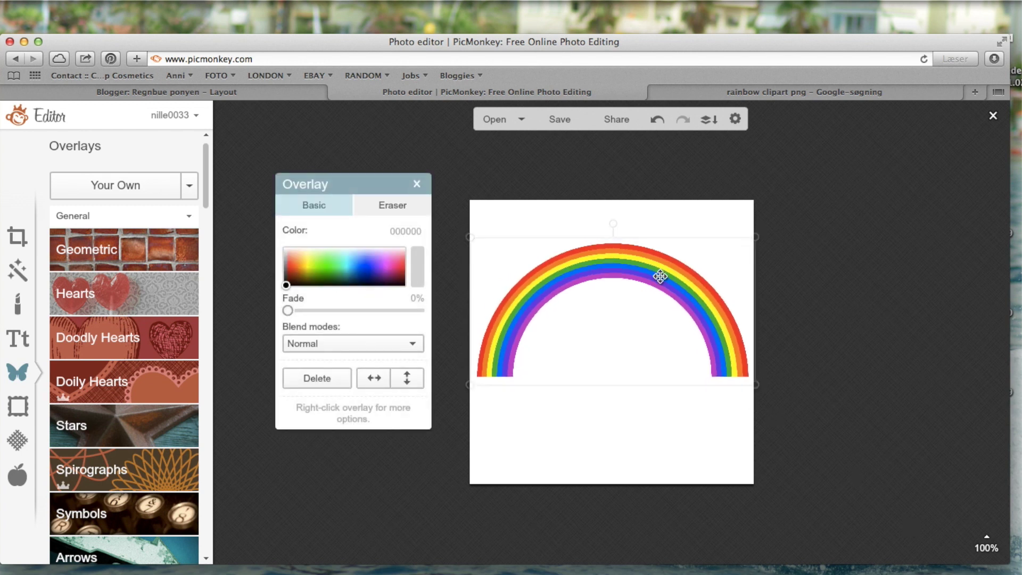
left_click(854, 334)
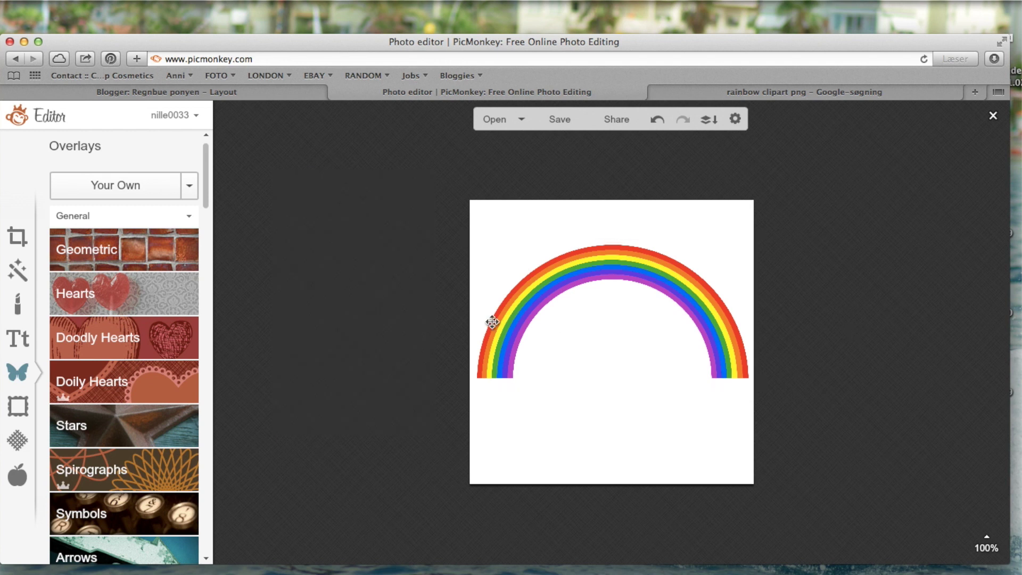
Step: Add text on the canvas with a script letter R and a P in Amatic Small Caps on a second line
left_click(17, 339)
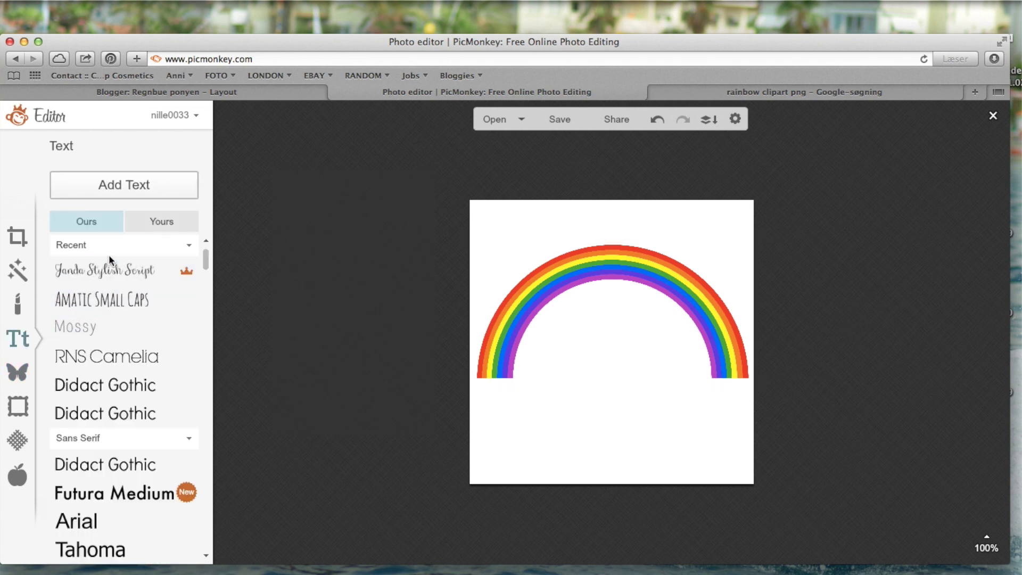
left_click(120, 193)
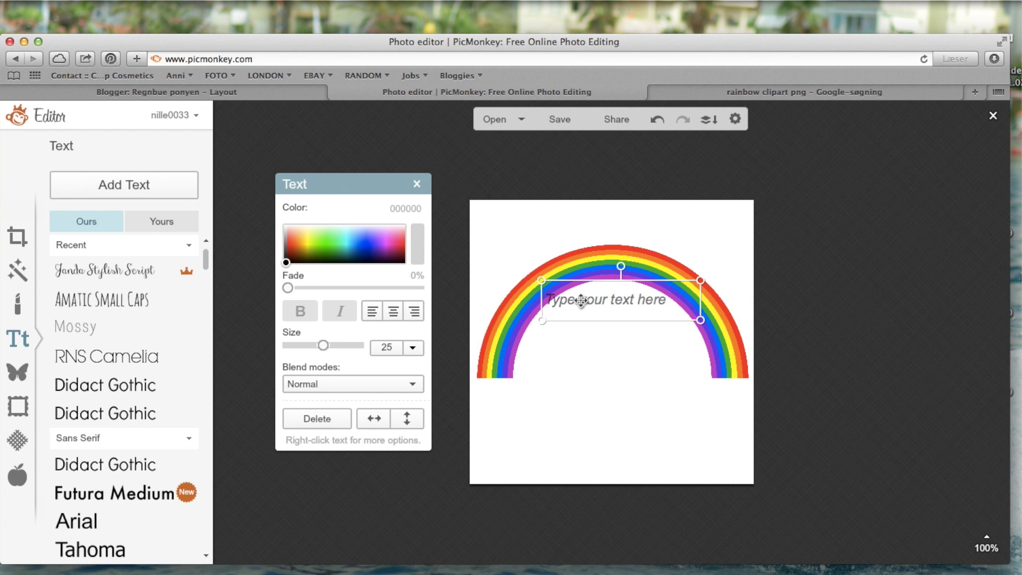
type("R")
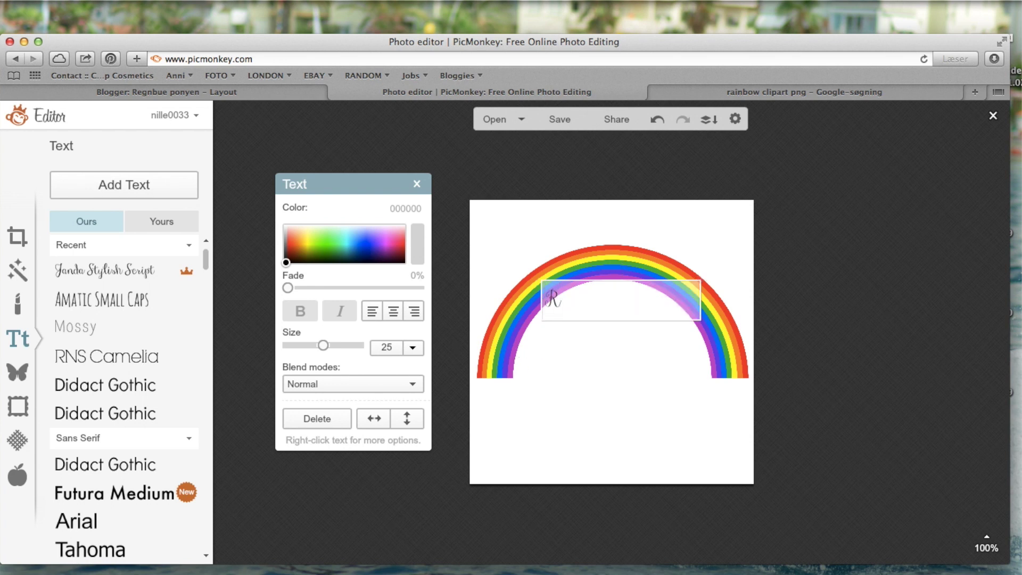
left_click(117, 306)
key("super+b")
key("super+b")
key("Return")
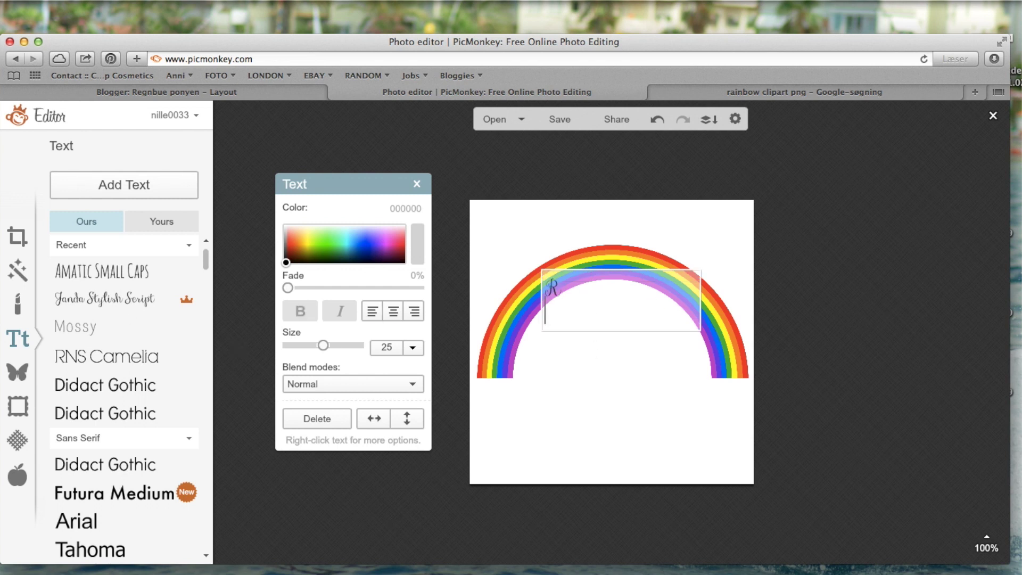
key("super+b")
type("P")
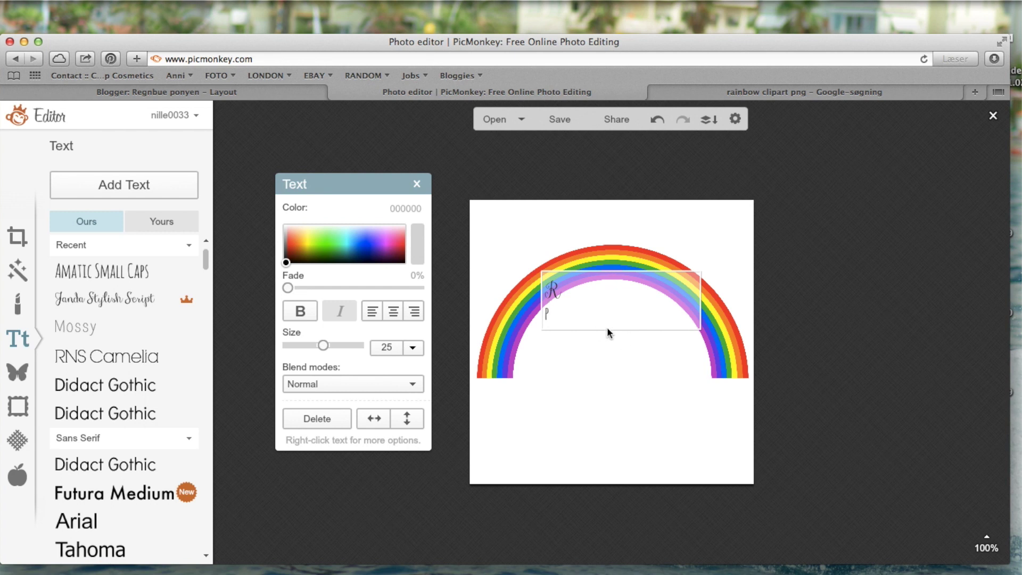
key("super+a")
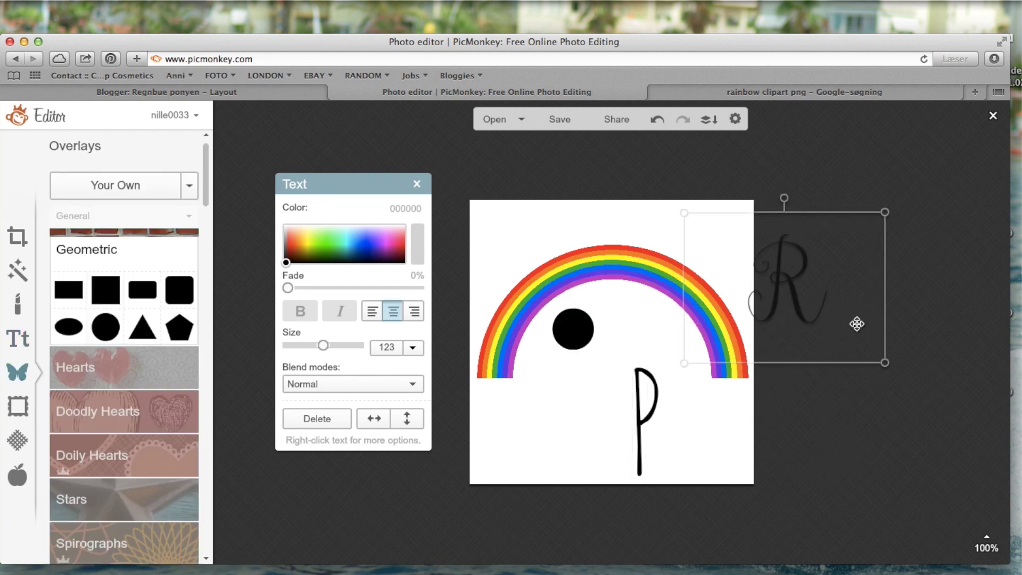
Step: Park the letter P outside the canvas, and enlarge the black circle and centre it beneath the rainbow
left_click_drag(636, 433, 838, 319)
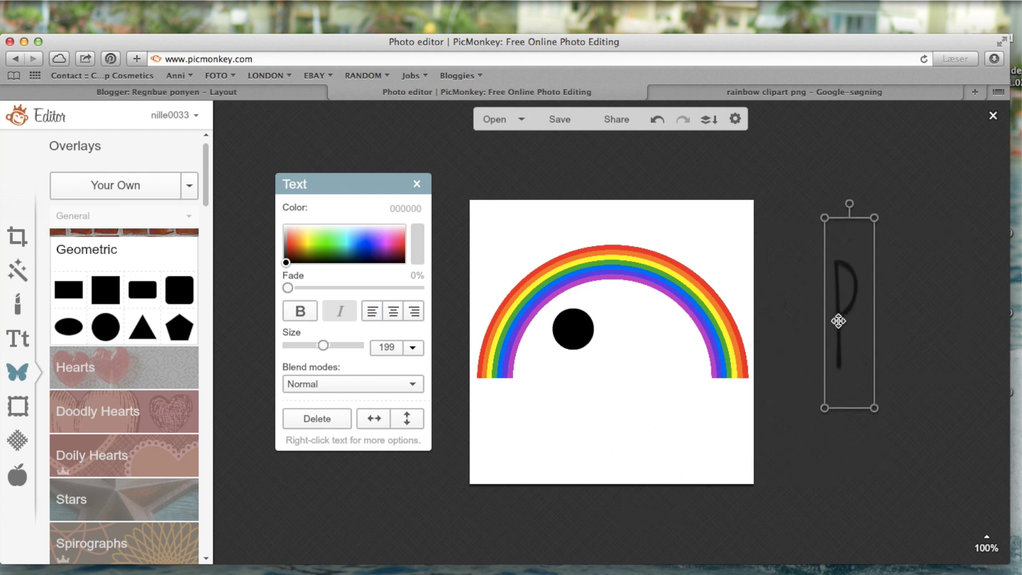
left_click(554, 341)
left_click_drag(598, 354, 744, 475)
left_click_drag(697, 442, 671, 441)
left_click(827, 349)
left_click(600, 390)
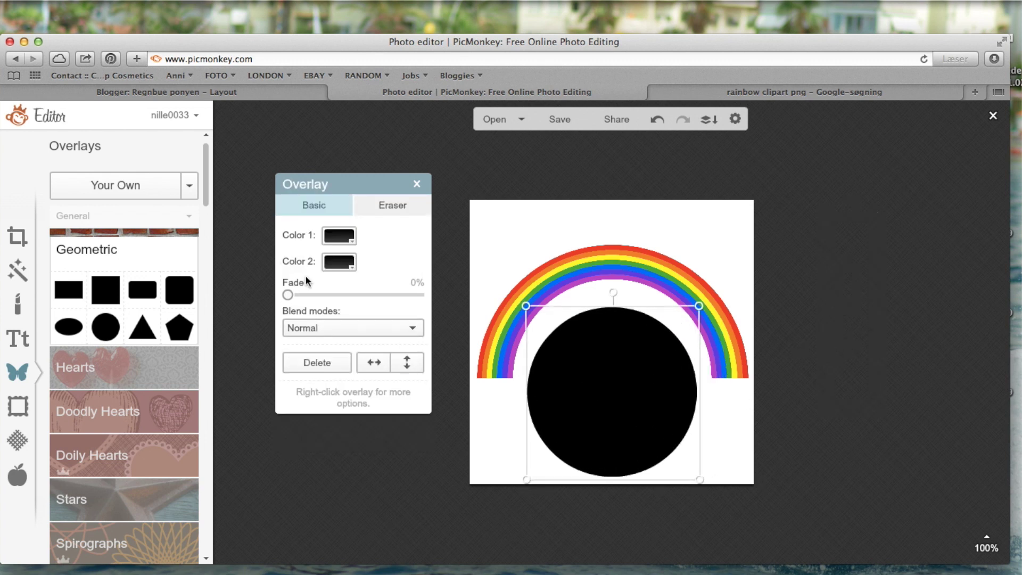
Step: Set both colours of the circle overlay to purple and fade it to a lighter shade
left_click(350, 239)
left_click(361, 330)
left_click(376, 333)
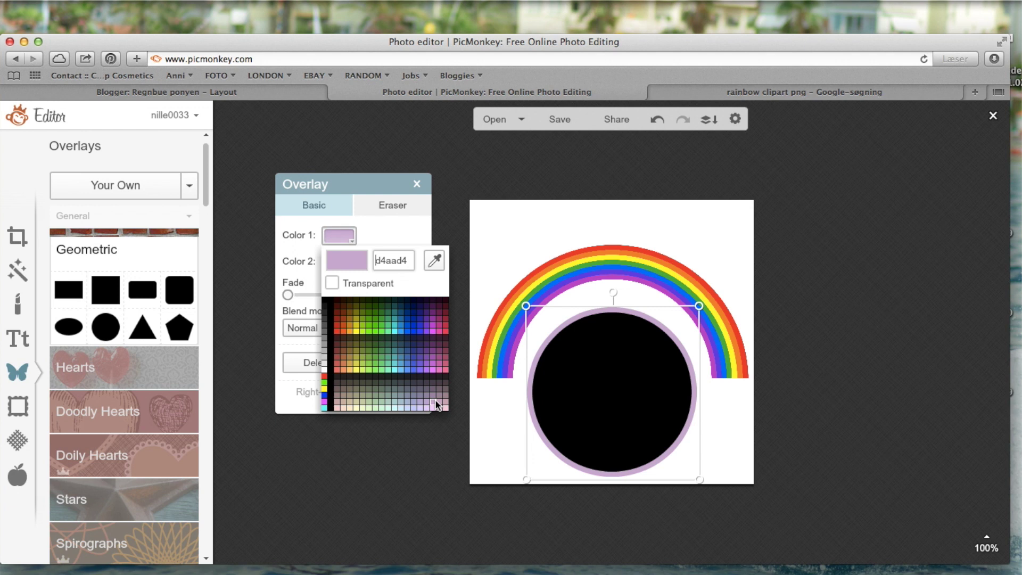
left_click(429, 326)
left_click(346, 264)
left_click(346, 264)
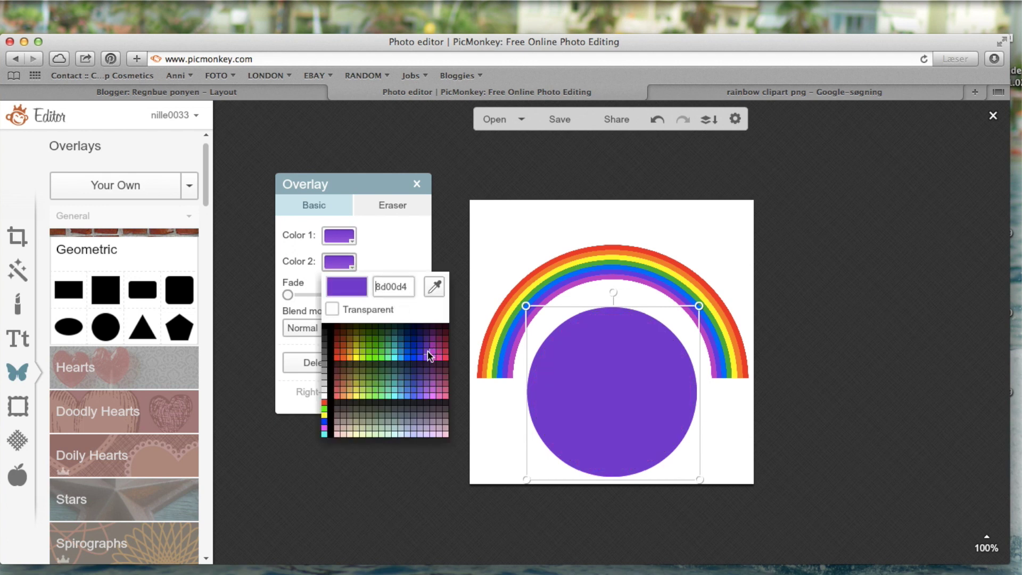
left_click(429, 353)
left_click_drag(293, 295, 341, 291)
Step: Move the letters R and P onto the purple circle, with the P beside and slightly below the R
left_click(796, 407)
left_click(830, 287)
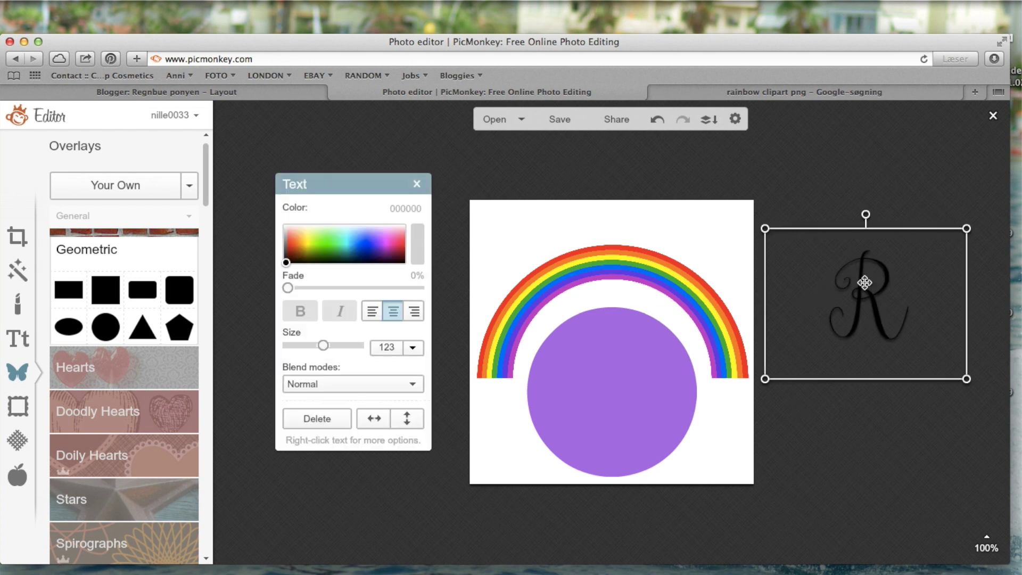
left_click_drag(870, 279, 584, 351)
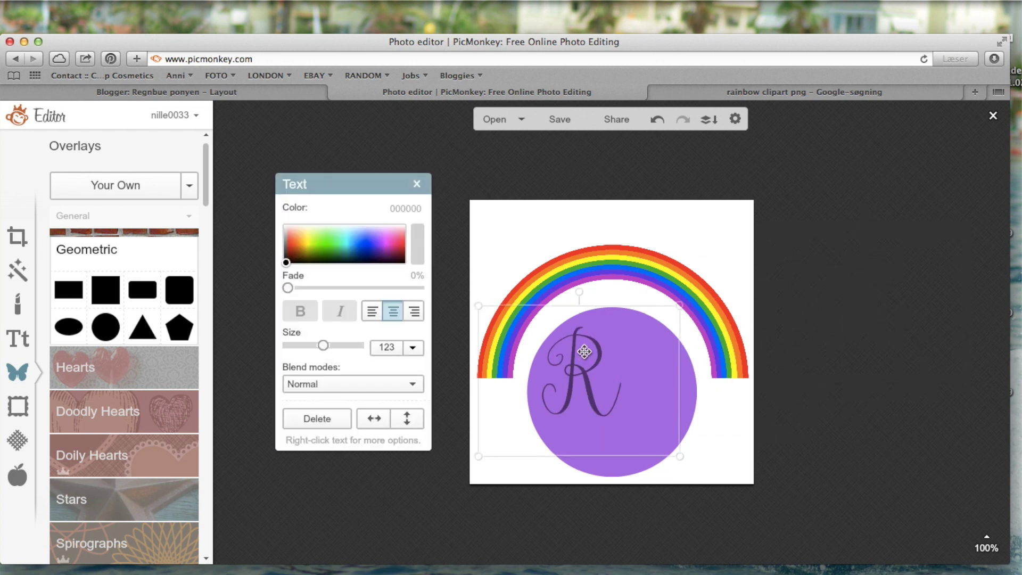
left_click(839, 393)
left_click_drag(845, 290, 655, 393)
Step: Try to change the stacking order so that the letters R and P lie in front of the purple circle
right_click(648, 390)
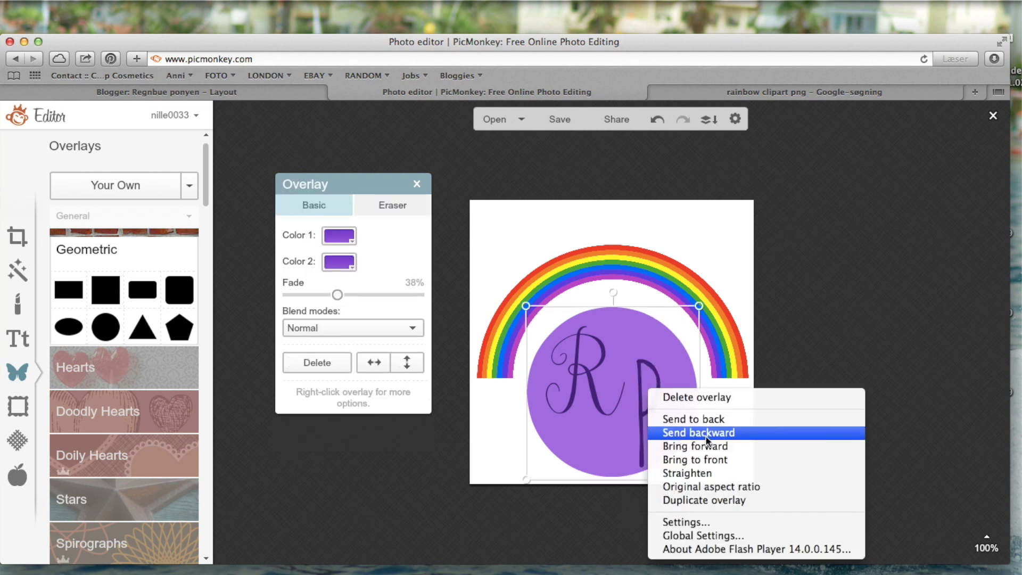
left_click(717, 459)
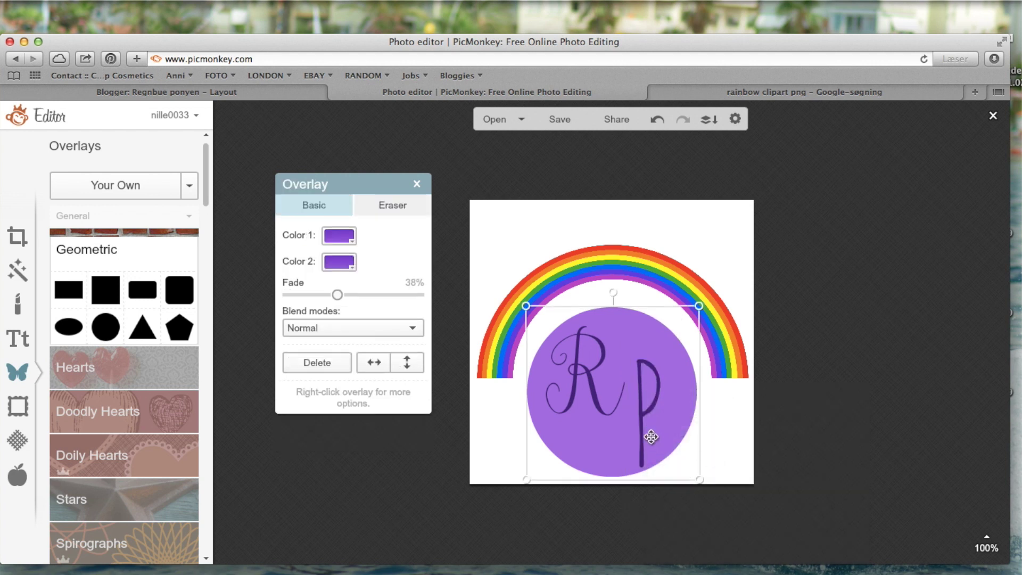
left_click(736, 421)
left_click(649, 408)
left_click(503, 418)
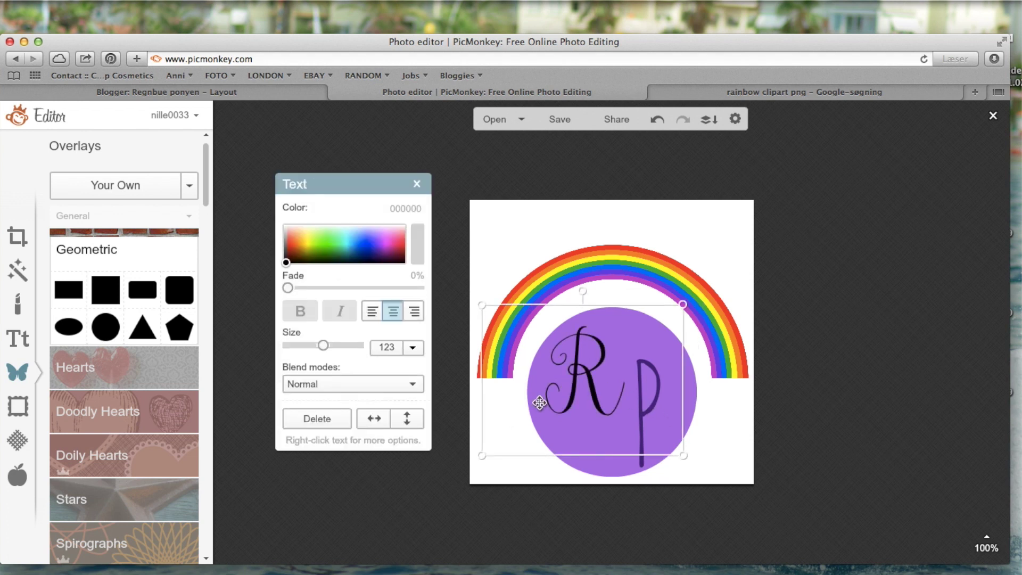
right_click(572, 385)
left_click(521, 437)
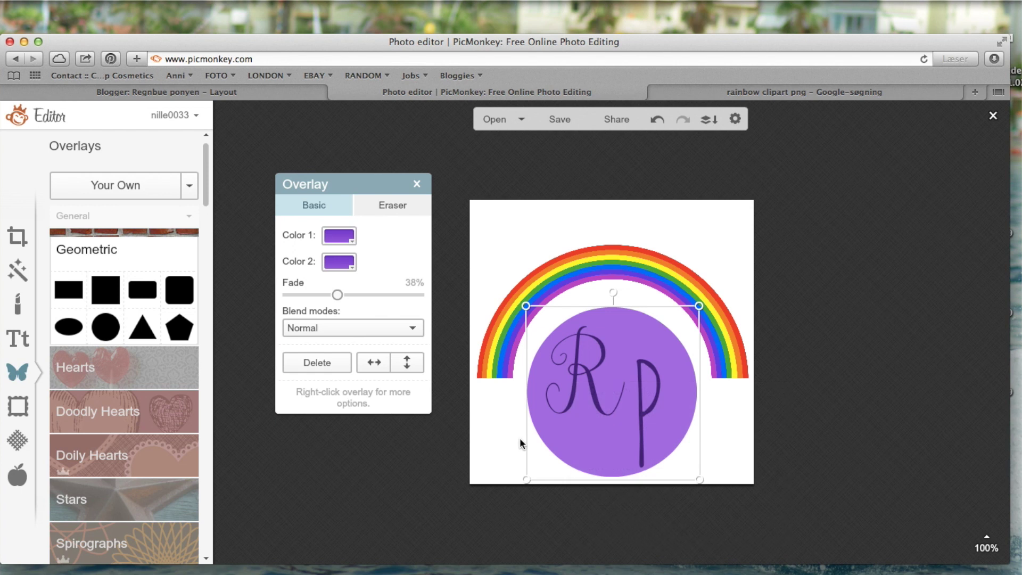
right_click(497, 424)
left_click(540, 466)
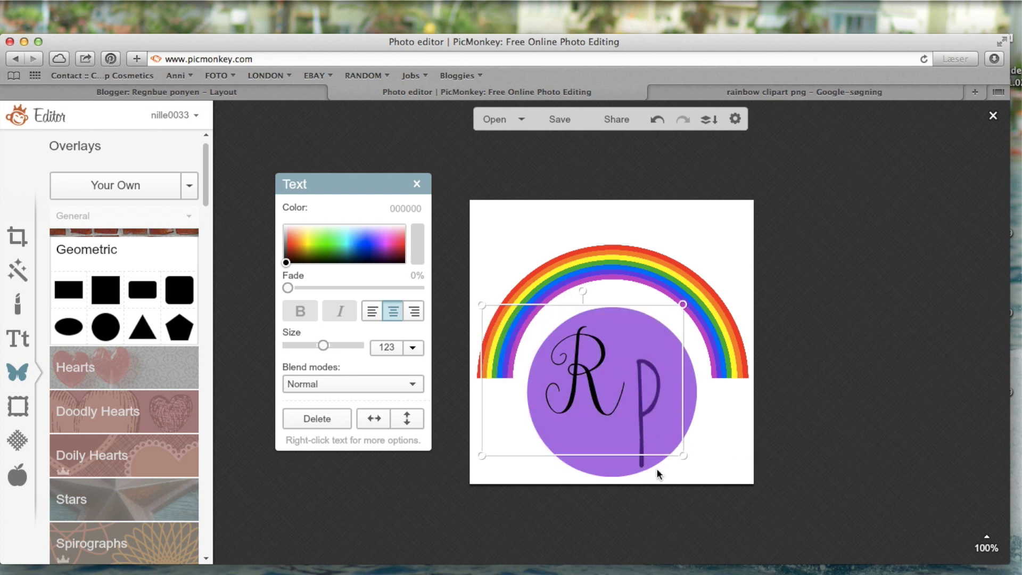
Step: Narrow the letter R's text box and arrange both letters in front of the purple circle, undoing the circle's accidental shift
double_click(648, 424)
left_click(723, 432)
double_click(648, 379)
left_click(700, 397)
left_click_drag(683, 385, 577, 379)
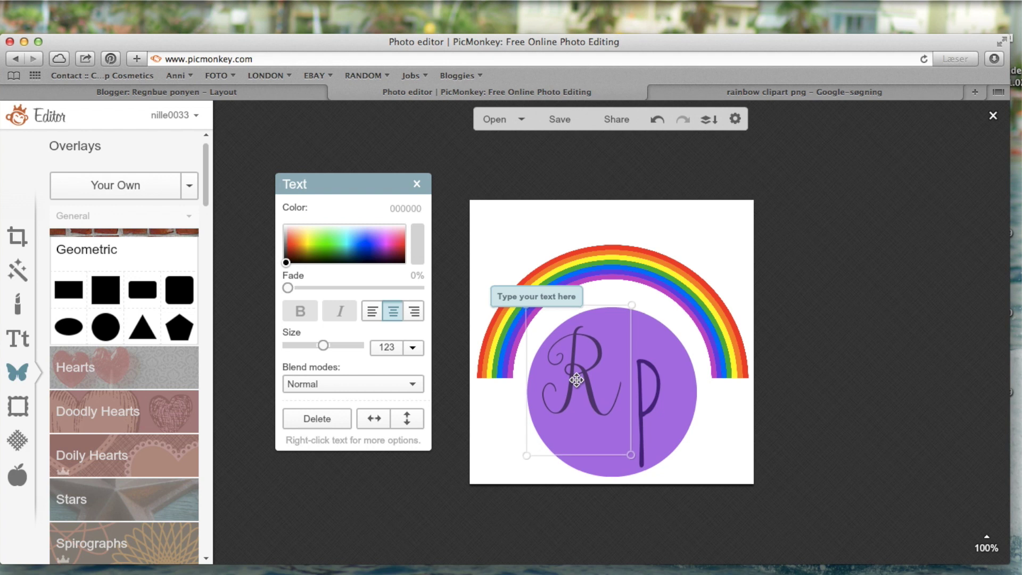
left_click(760, 454)
left_click_drag(645, 410, 643, 394)
left_click(650, 482)
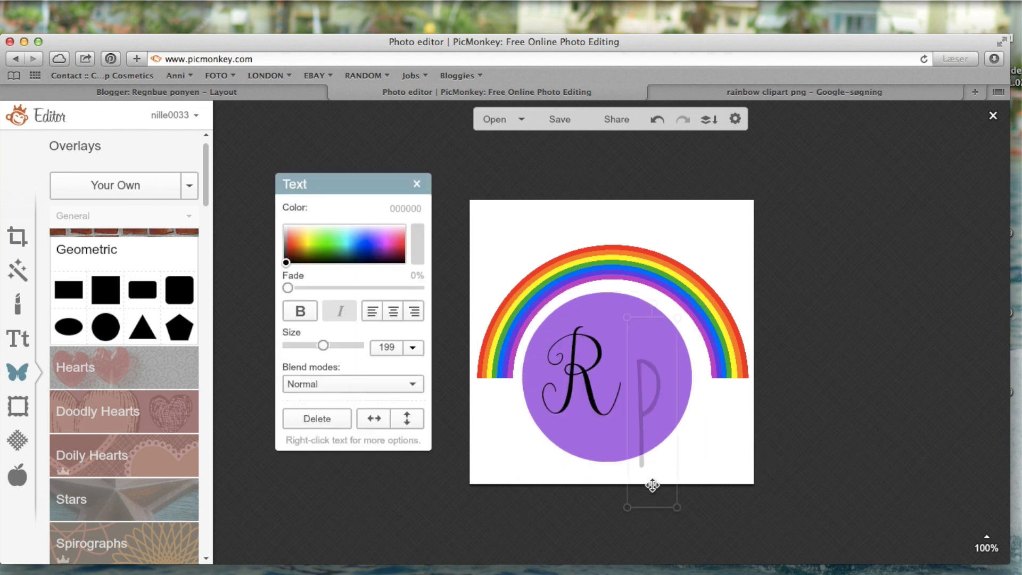
key("super+z")
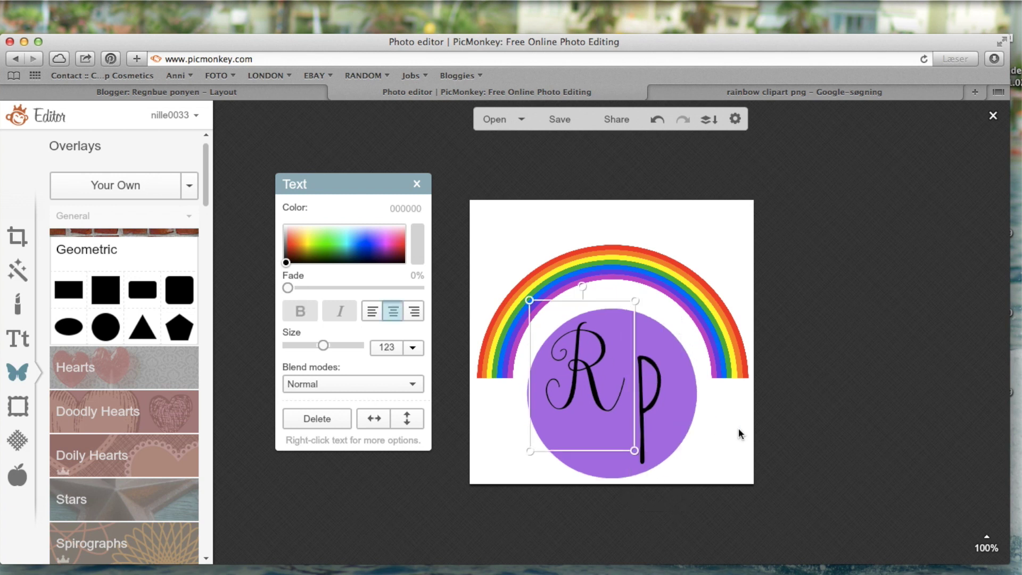
left_click(798, 421)
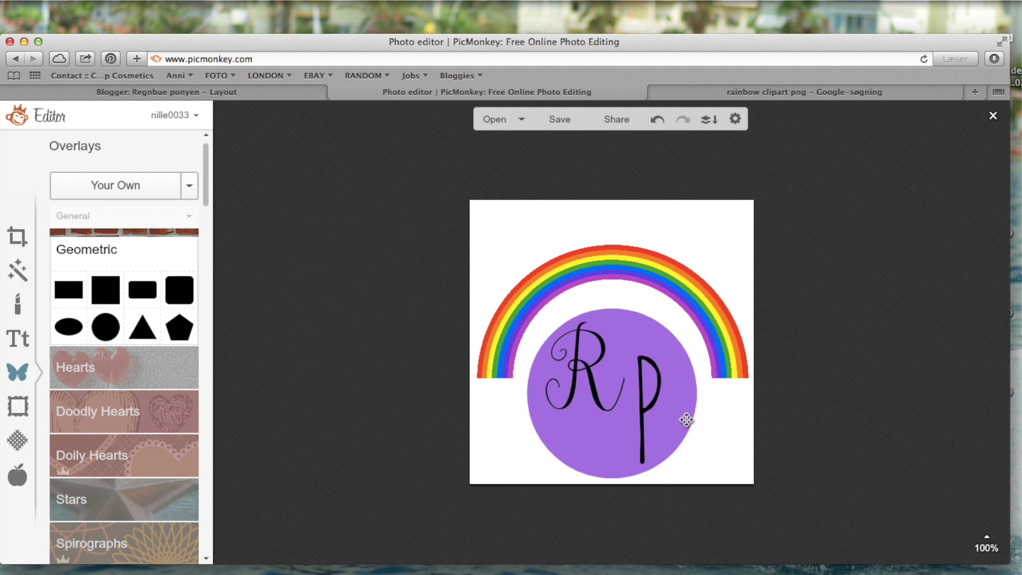
Step: Start saving the finished image under the file name regnbue logo in .png format
left_click(558, 125)
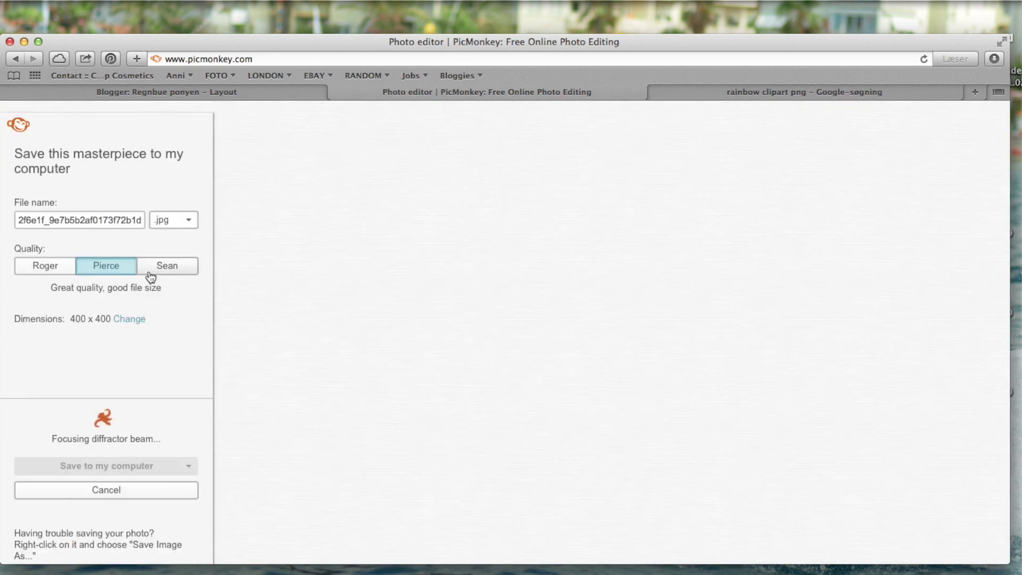
left_click_drag(17, 219, 266, 220)
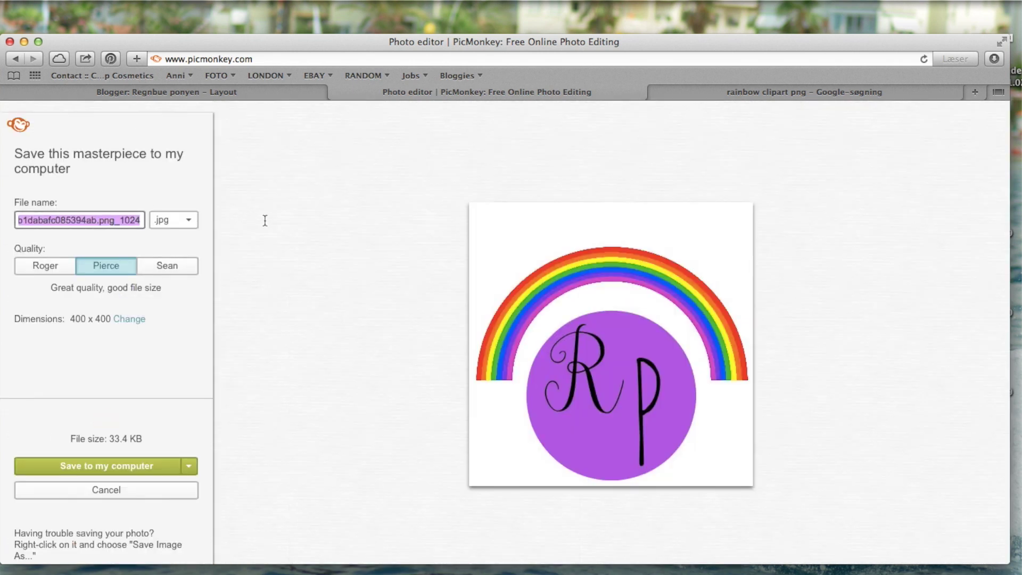
type("logo")
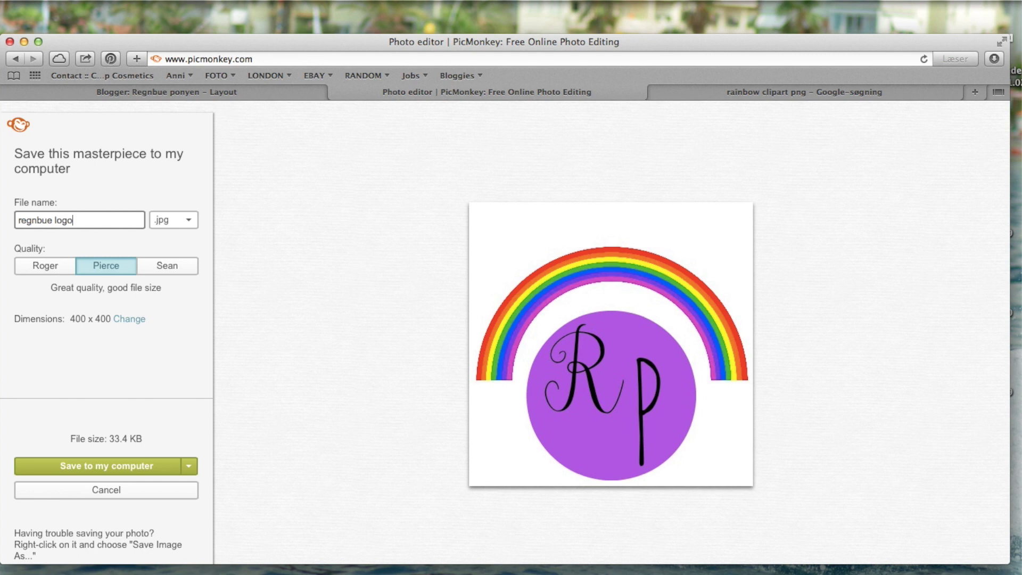
left_click(203, 229)
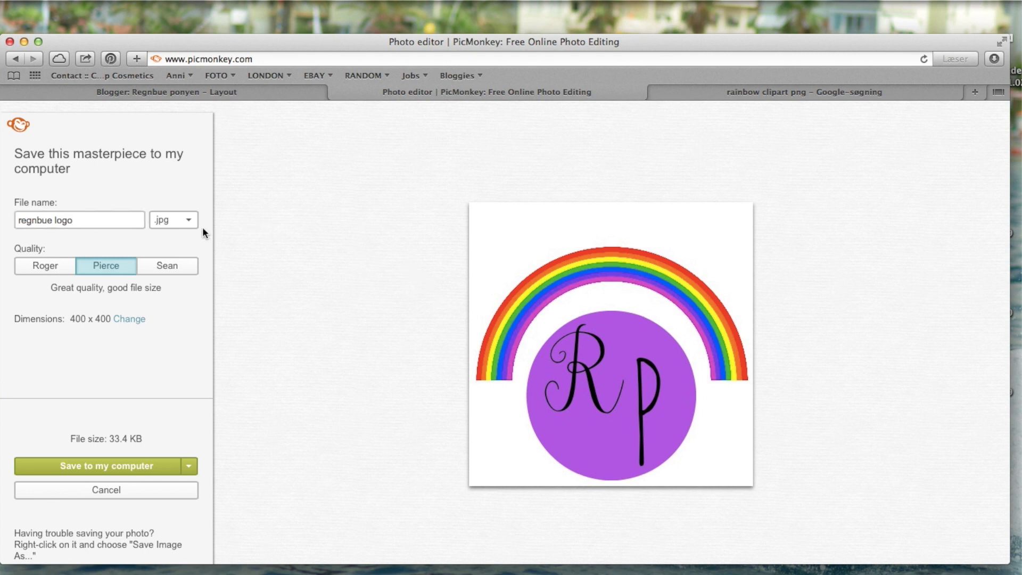
left_click(178, 228)
left_click(187, 250)
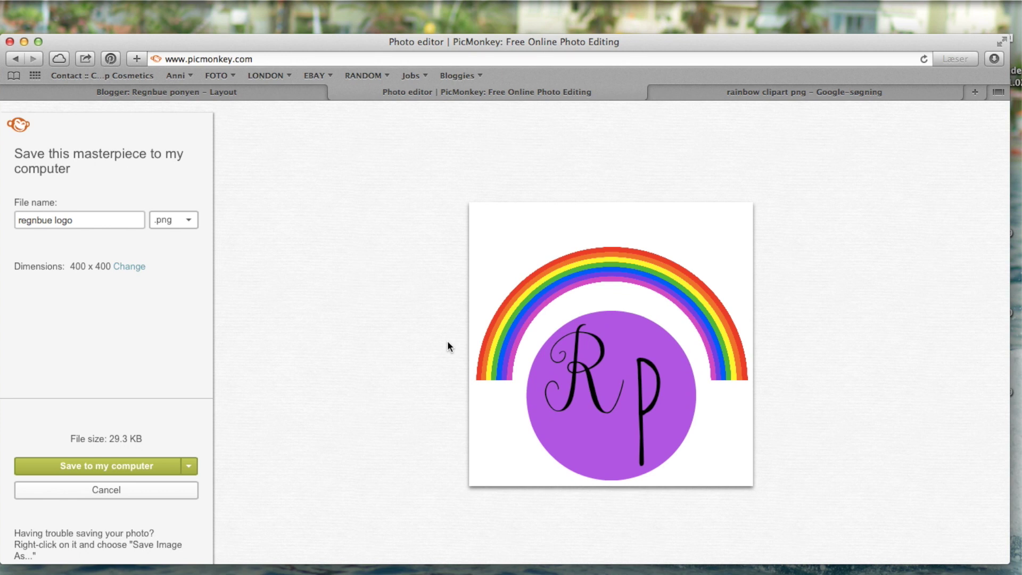
Step: Save regnbue logo.png to the Dokumenter folder on the computer
left_click(98, 462)
left_click(498, 192)
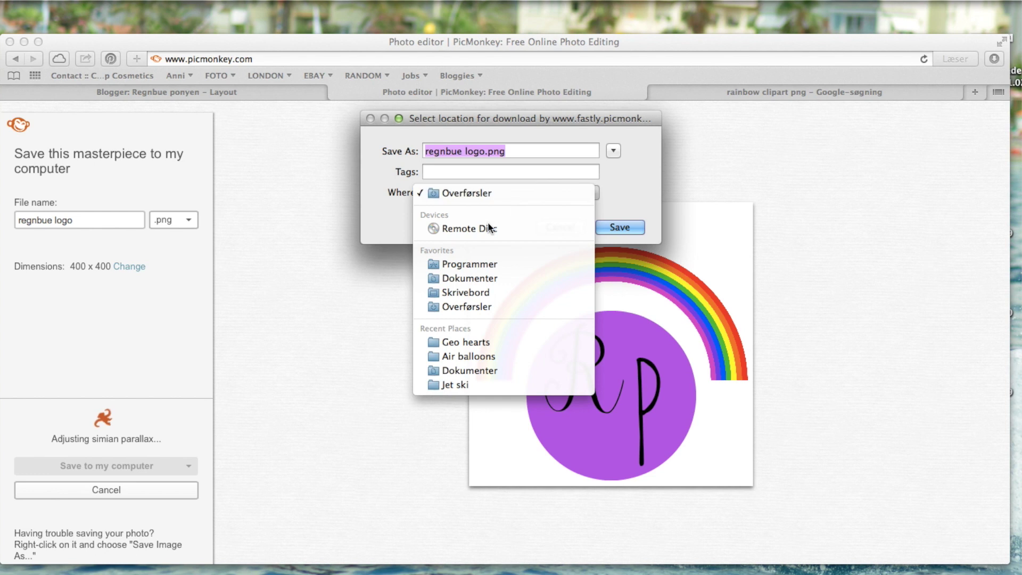
left_click(486, 279)
left_click(609, 220)
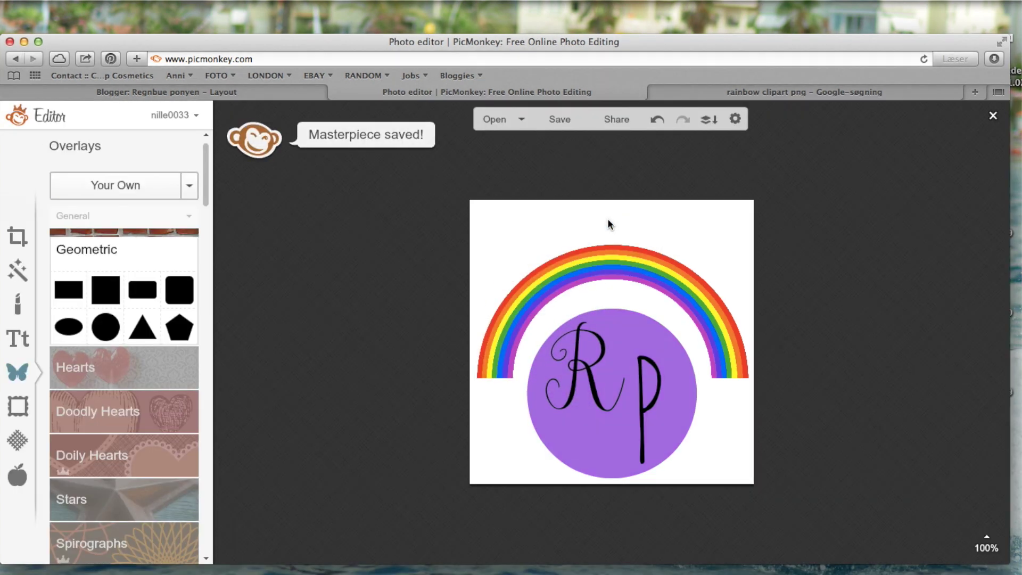
Step: Switch to the Blogger layout and upload regnbue logo.png from the Dokumenter folder as the blog's favicon
left_click(256, 93)
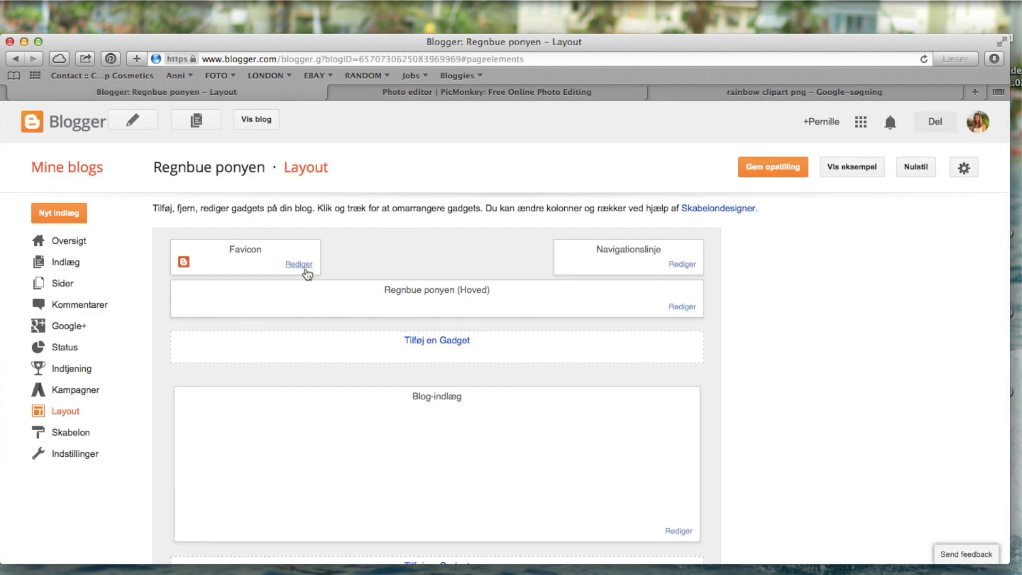
left_click(292, 266)
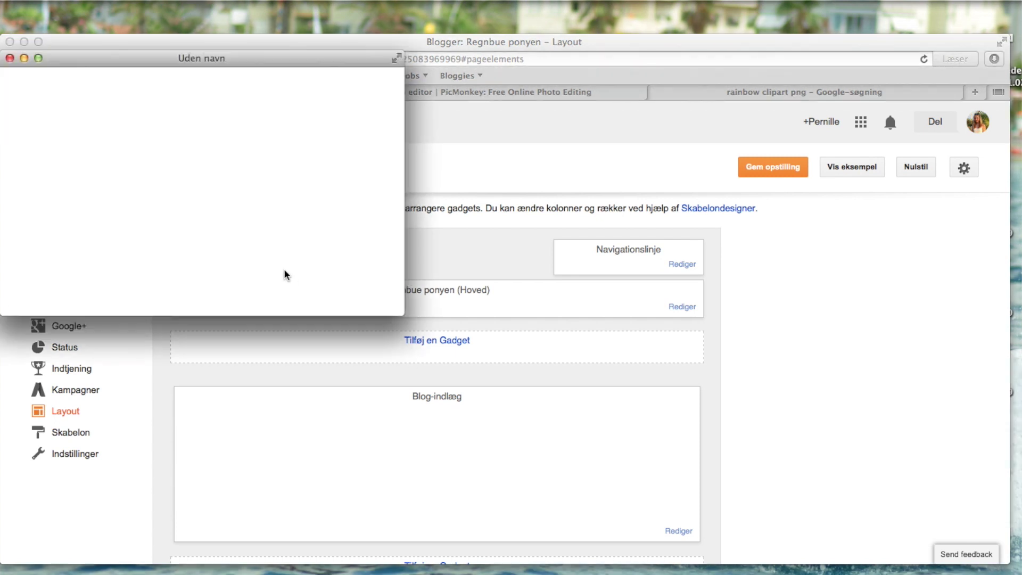
left_click(67, 231)
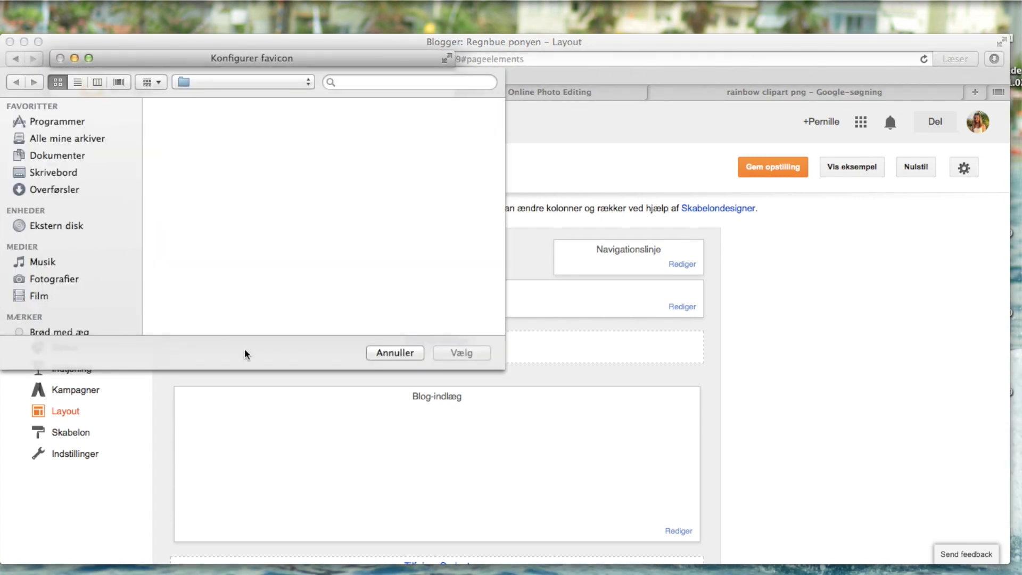
scroll(85, 261, "down", 3)
scroll(82, 261, "down", 2)
scroll(80, 260, "up", 10)
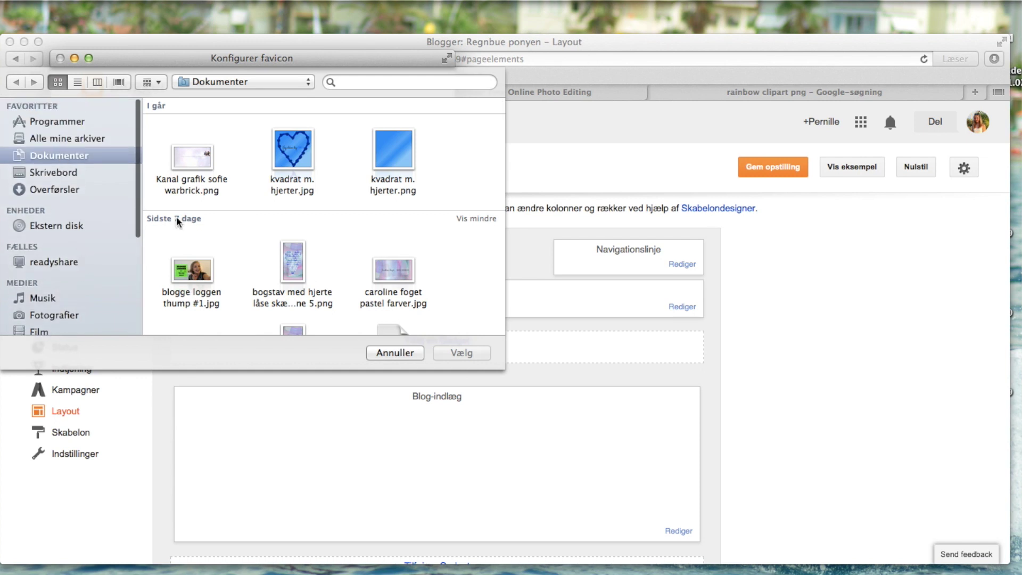
scroll(311, 282, "down", 20)
scroll(309, 282, "up", 3)
left_click(198, 278)
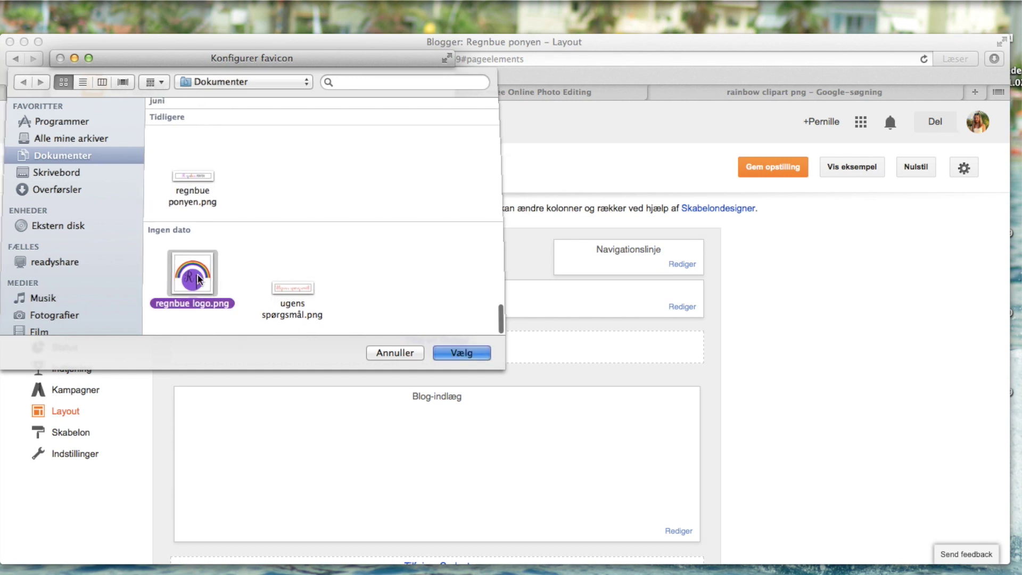
double_click(197, 277)
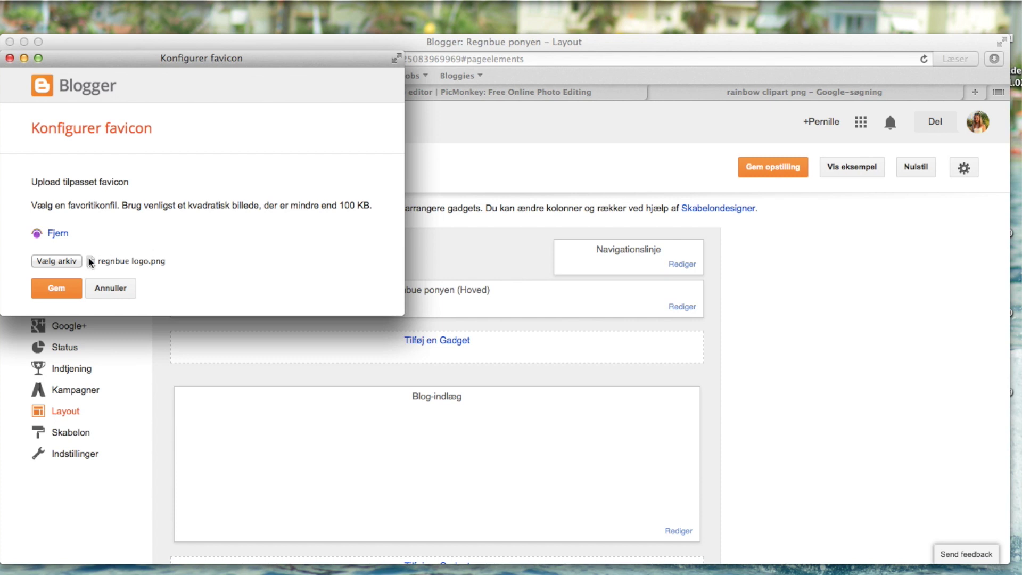
Step: Save the new favicon and the blog's layout arrangement
left_click(65, 289)
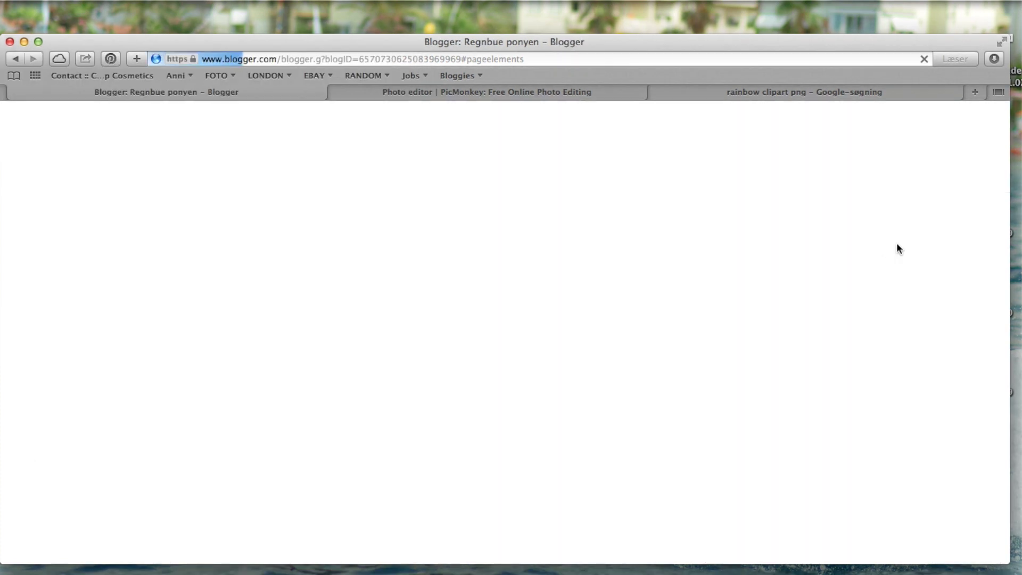
left_click(770, 175)
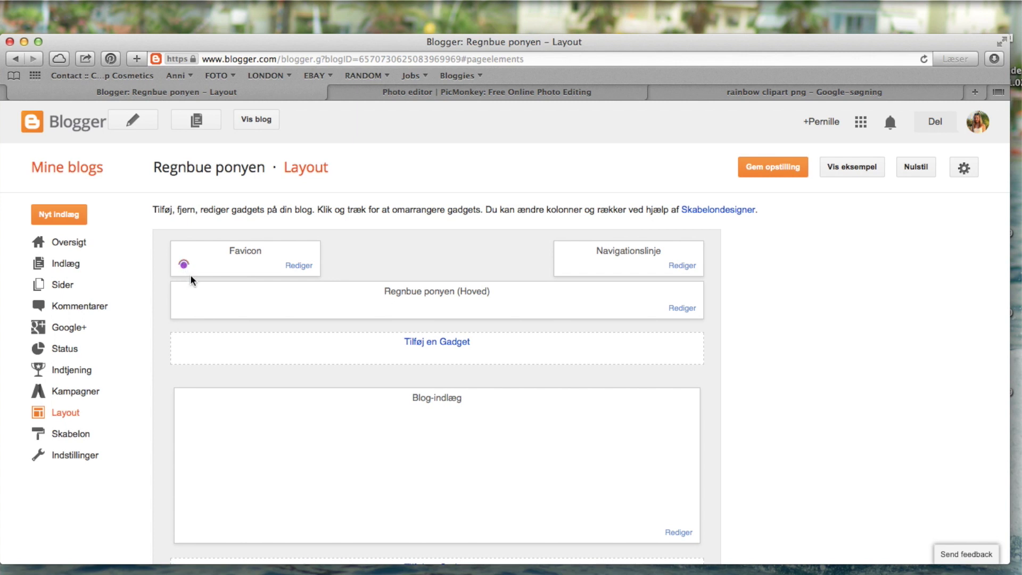
left_click(787, 176)
Step: Create a new blog post and start entering its title
left_click(150, 121)
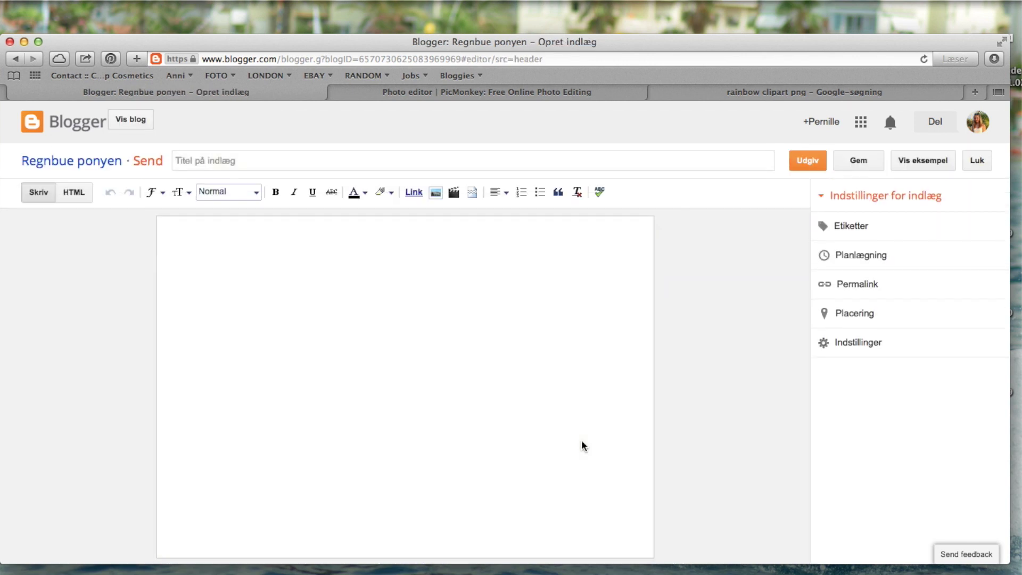
left_click(251, 156)
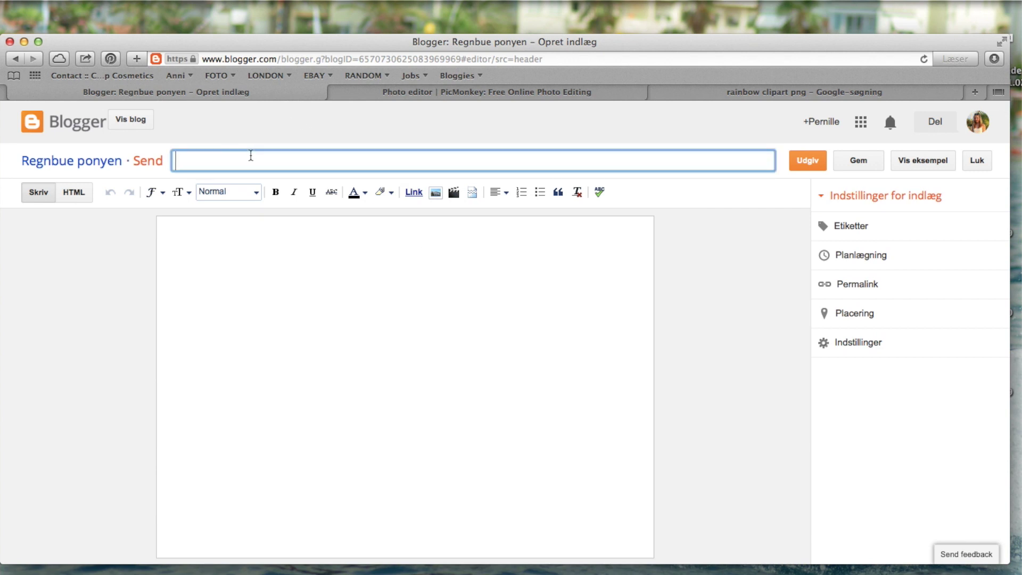